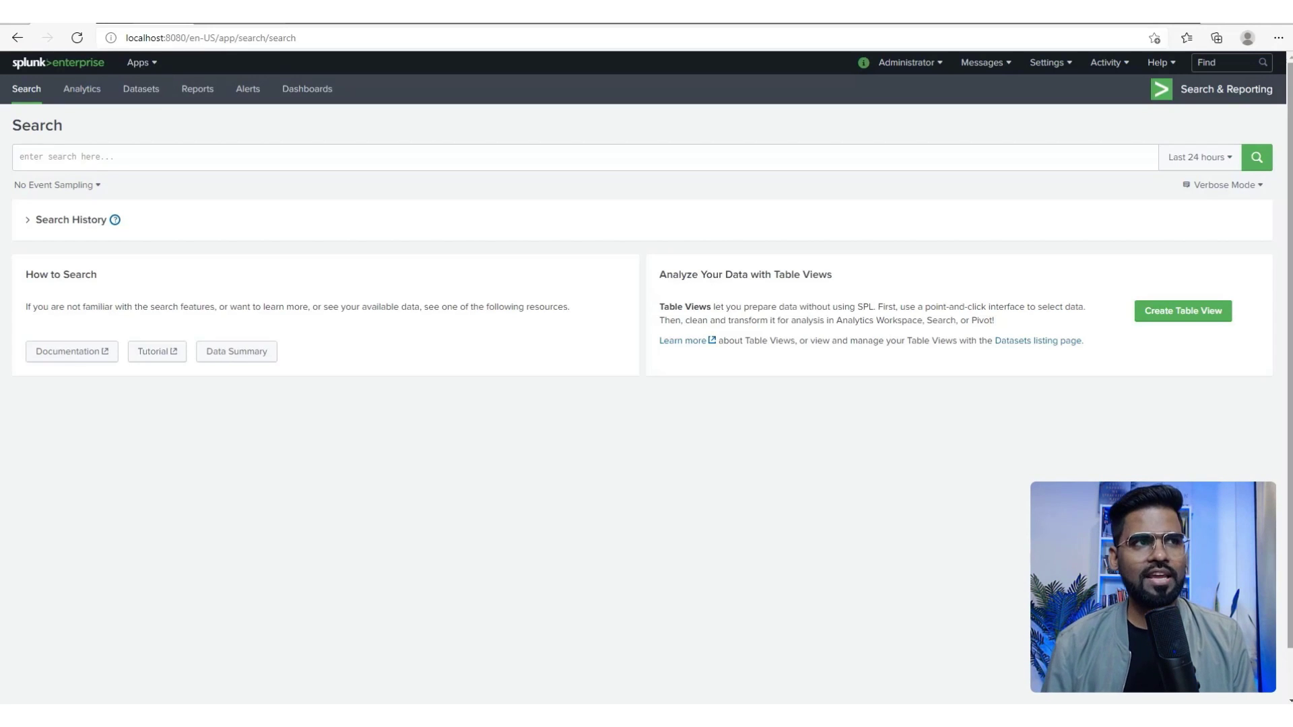
# Browse the installed apps list, visit the home launcher, then return to Search & Reporting.
pyautogui.click(139, 62)
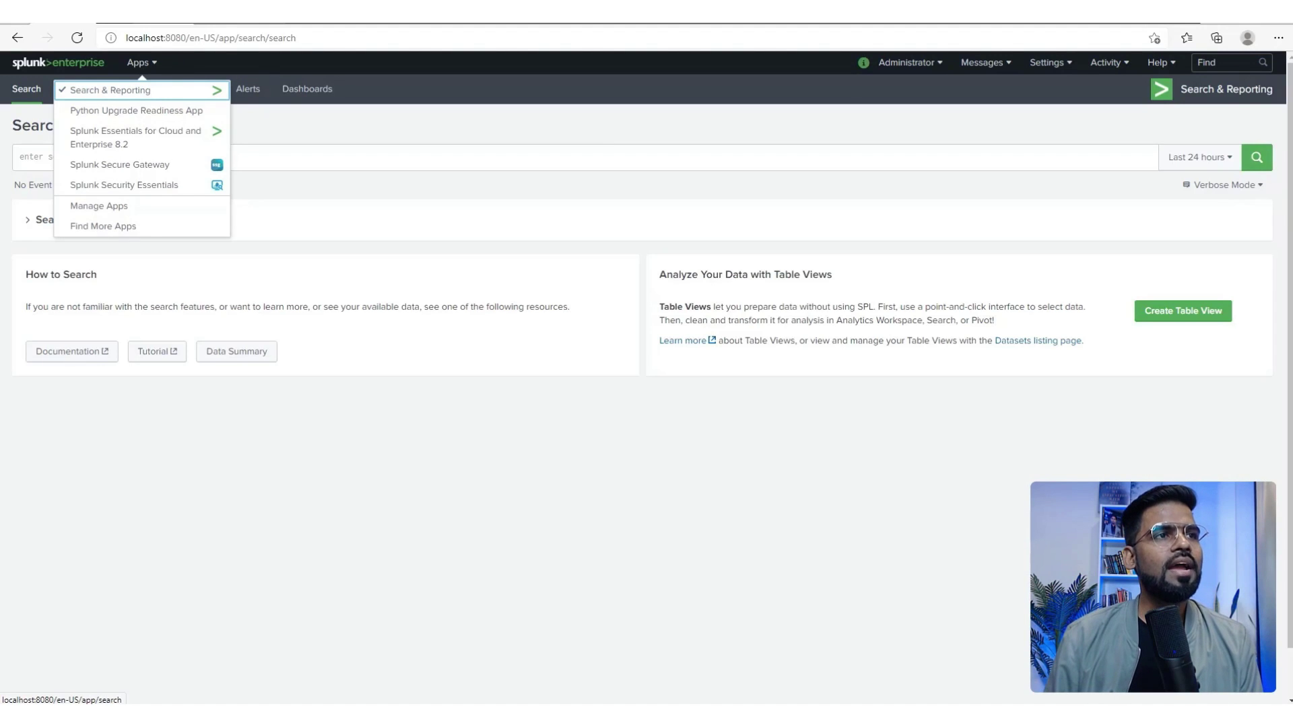
pyautogui.press('Escape')
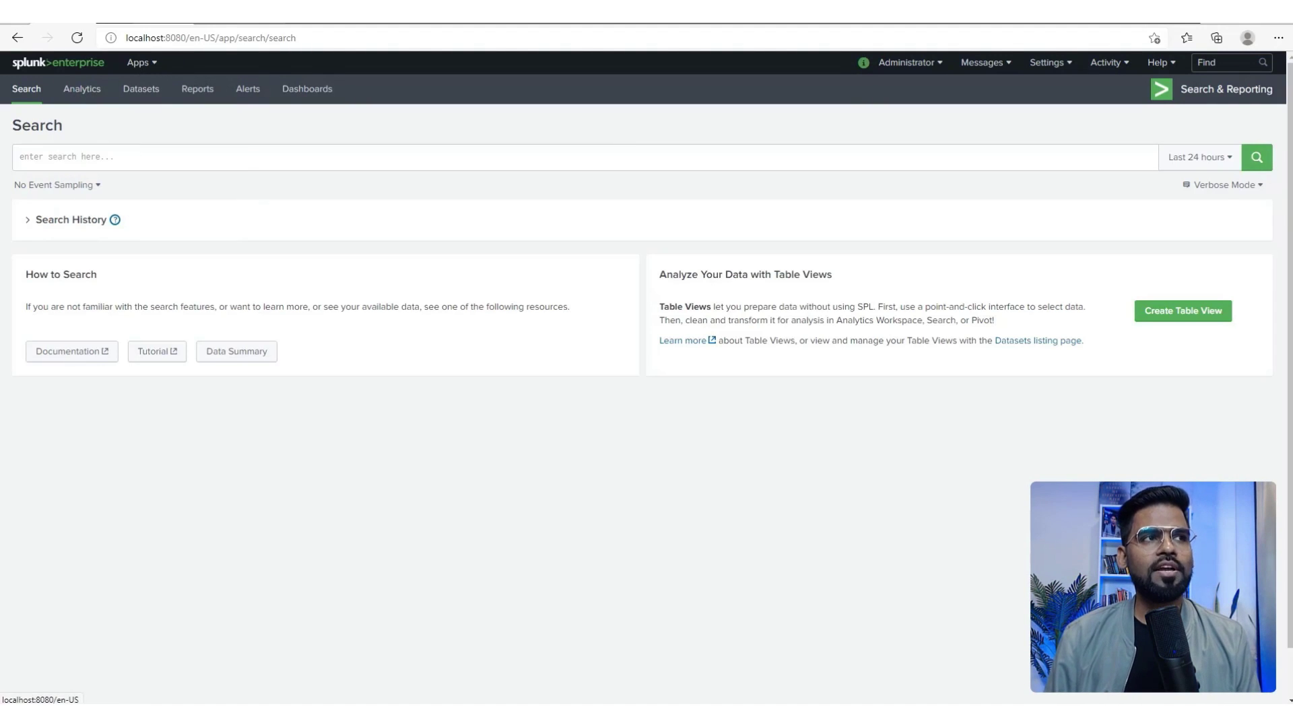
pyautogui.click(47, 62)
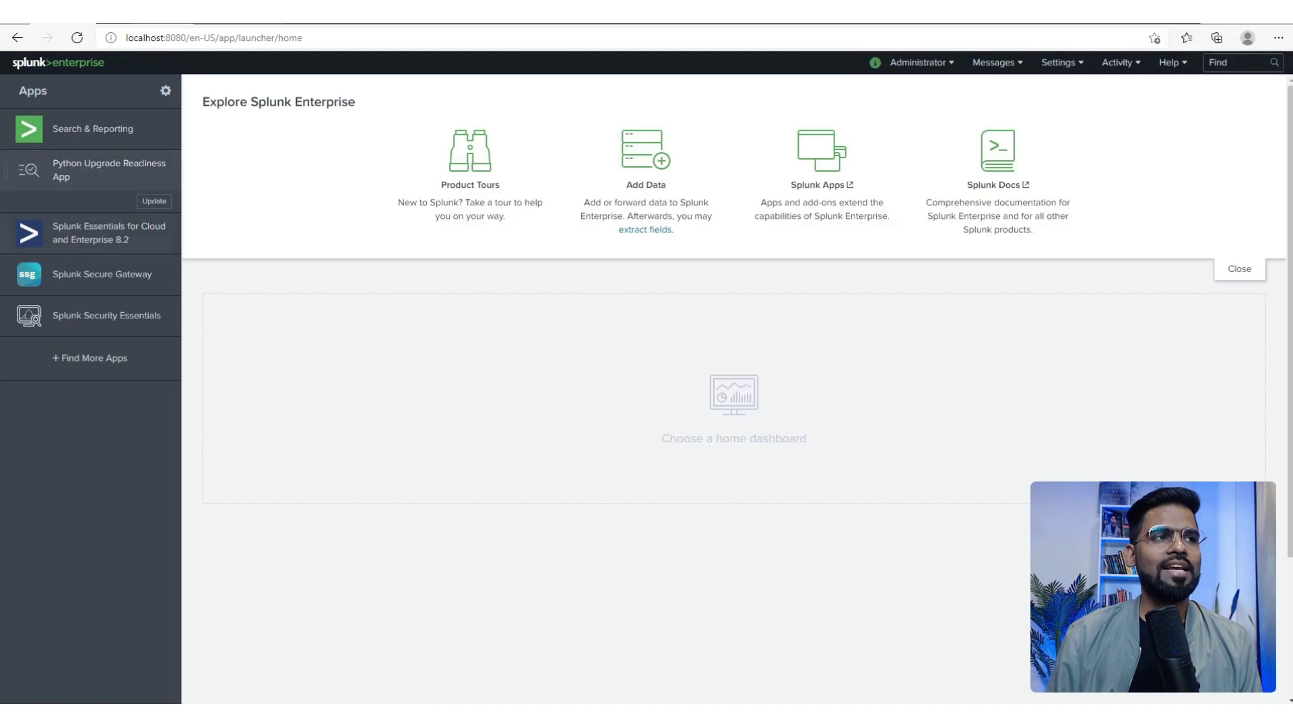
pyautogui.click(94, 129)
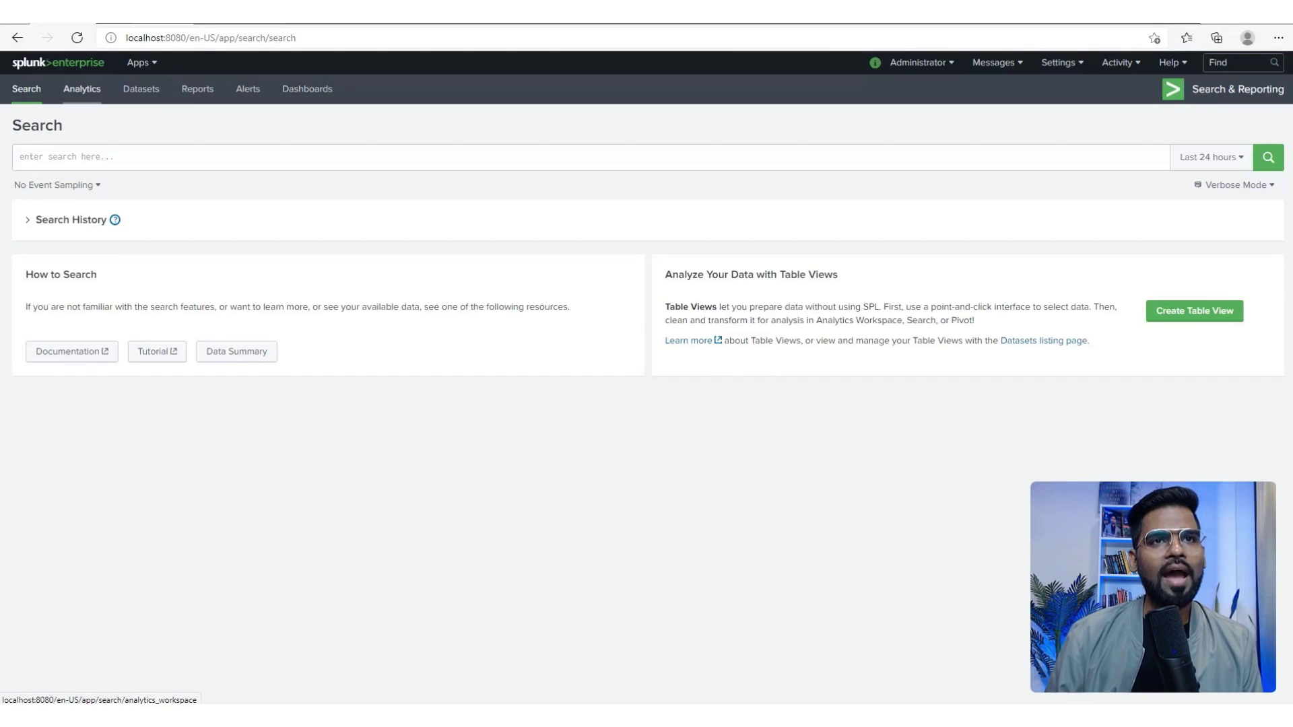
# Check the Administrator and Messages dropdowns, then open the Settings overview.
pyautogui.click(919, 62)
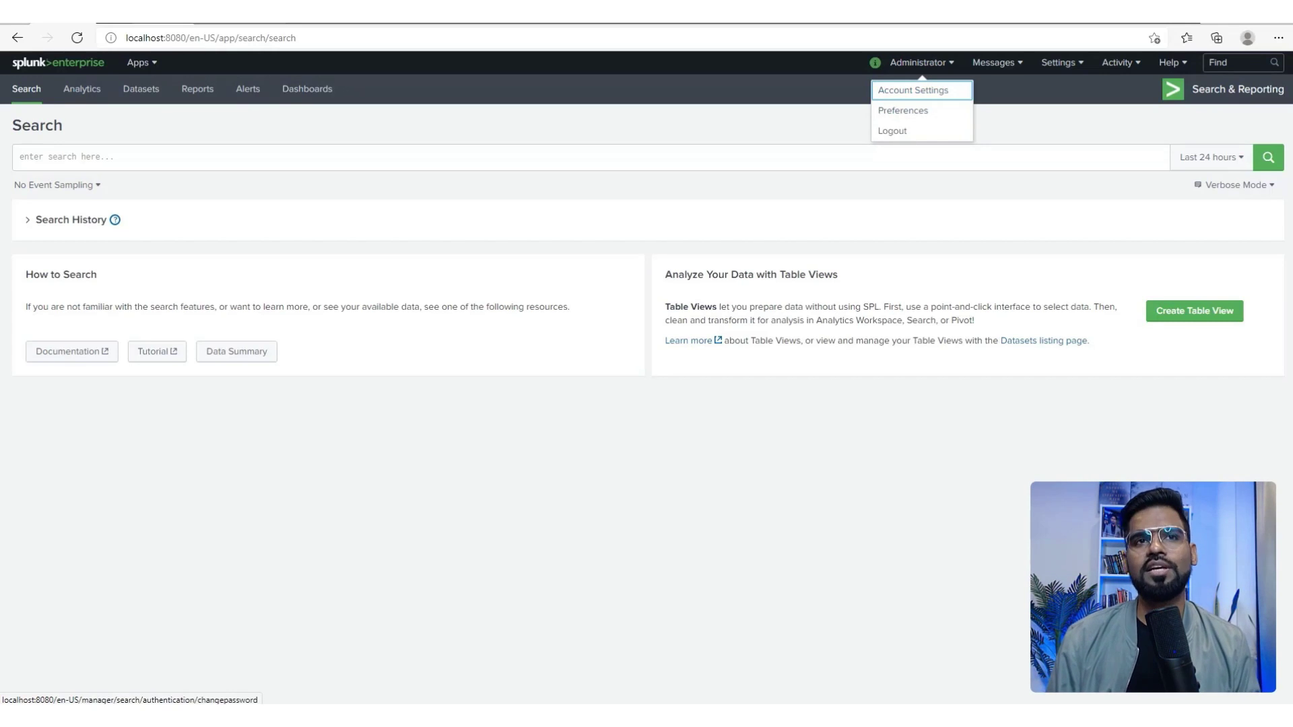
pyautogui.click(996, 62)
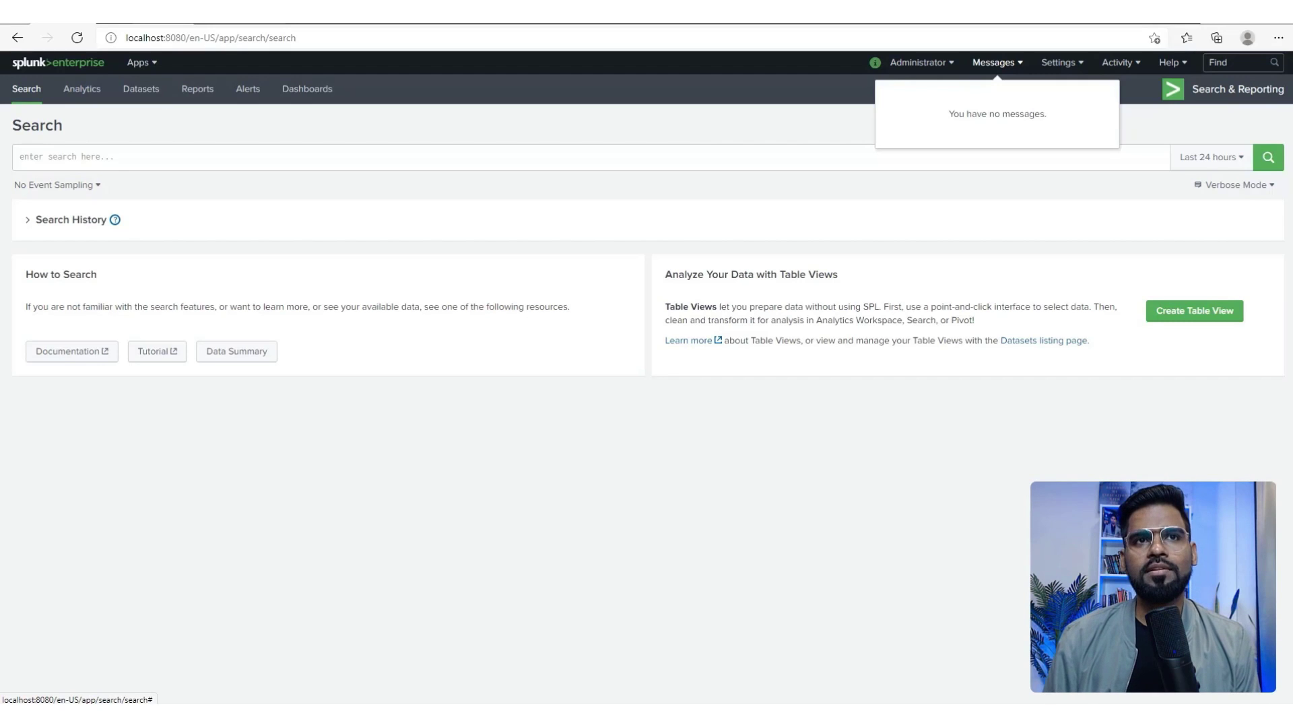
pyautogui.press('Escape')
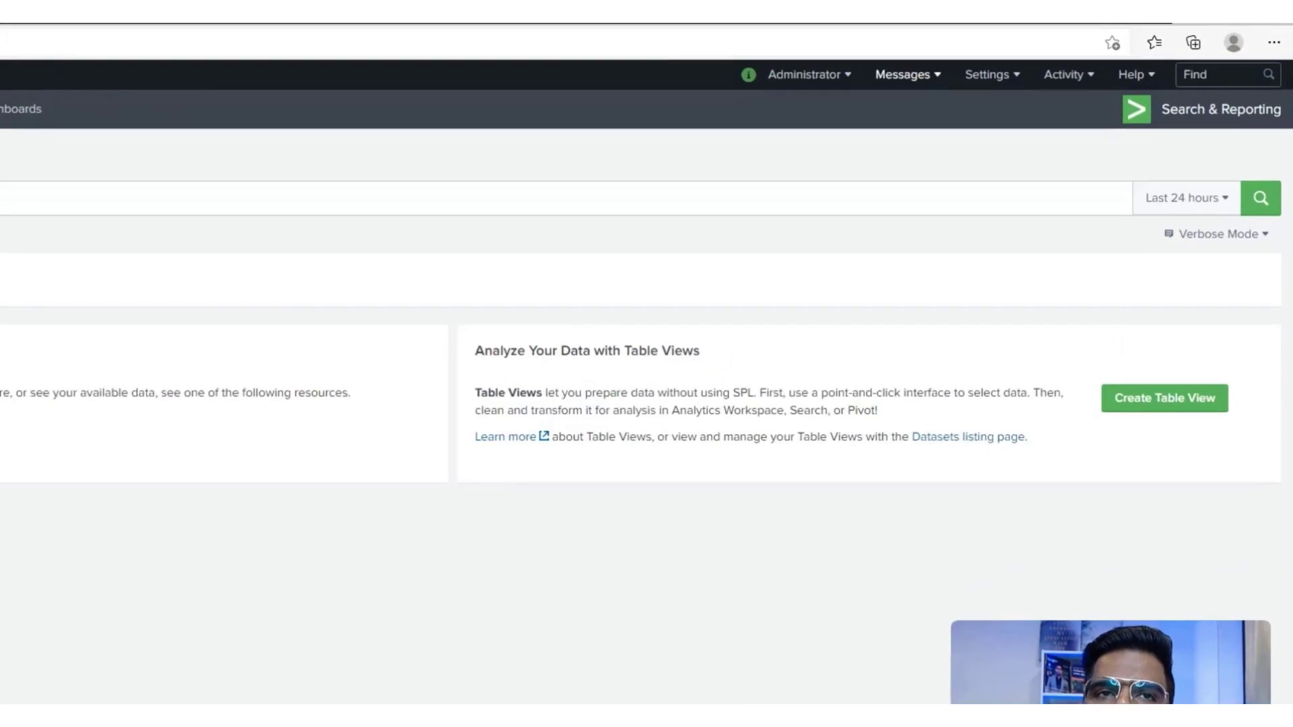
pyautogui.click(993, 62)
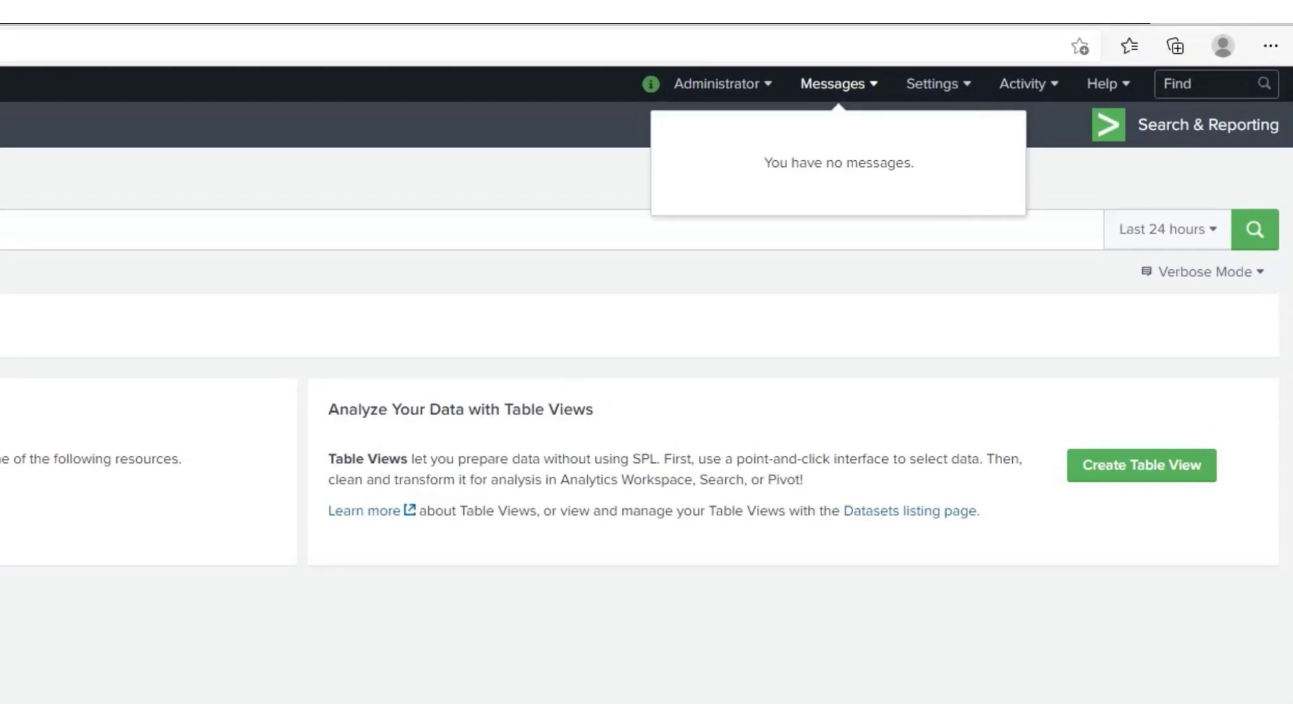
pyautogui.click(936, 84)
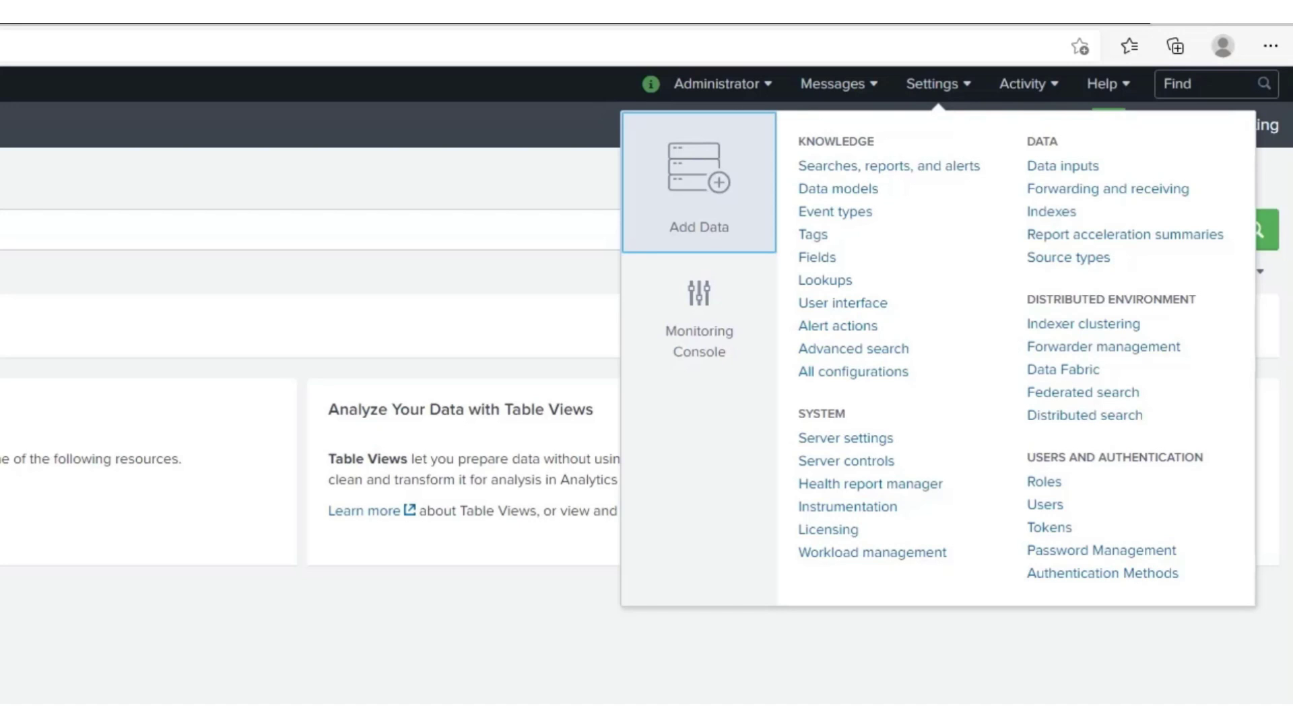
# Choose the Add Data tile in the Settings menu.
pyautogui.click(699, 182)
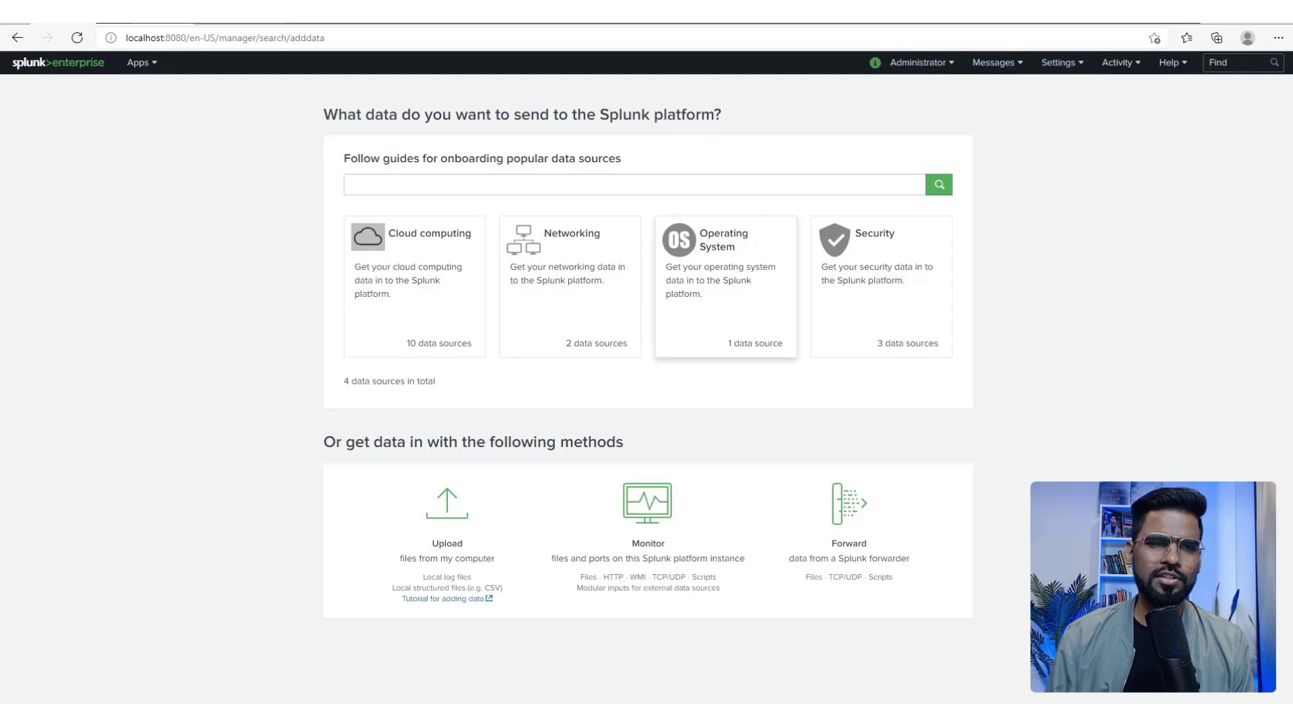
# Pick the Operating System sources and configure Microsoft Windows event logs.
pyautogui.click(725, 287)
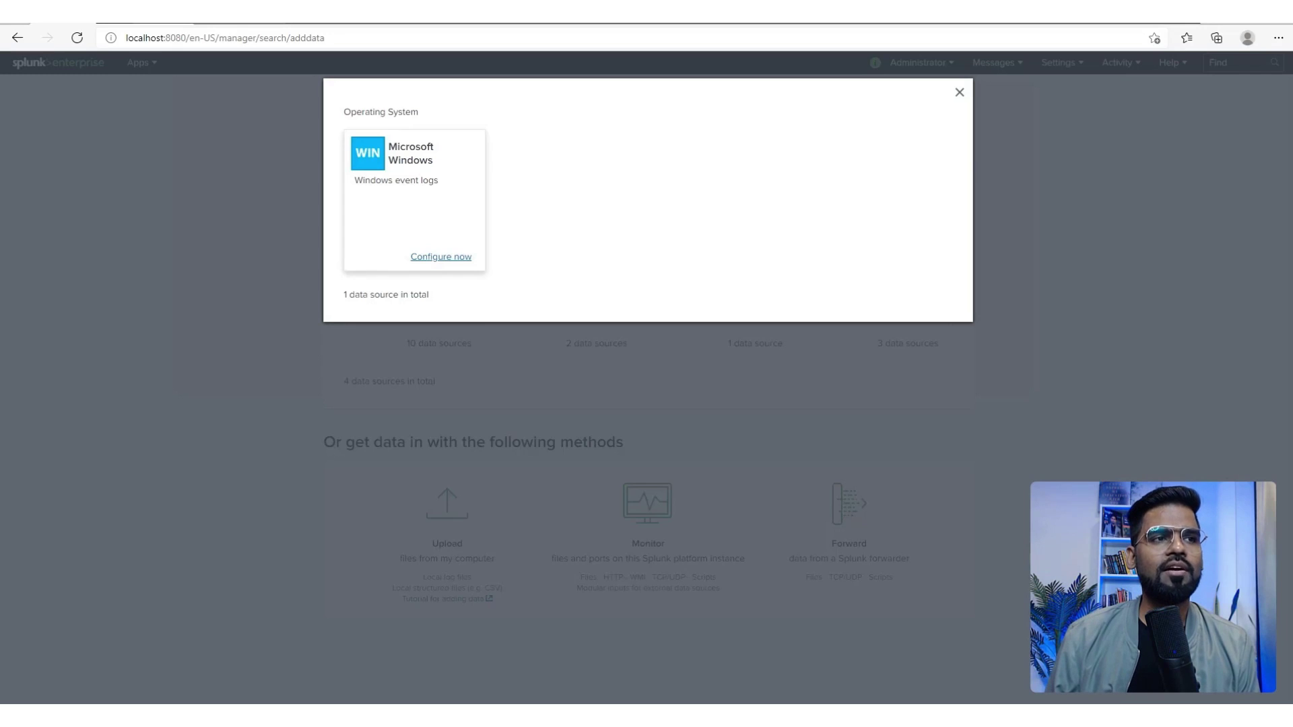
pyautogui.click(441, 257)
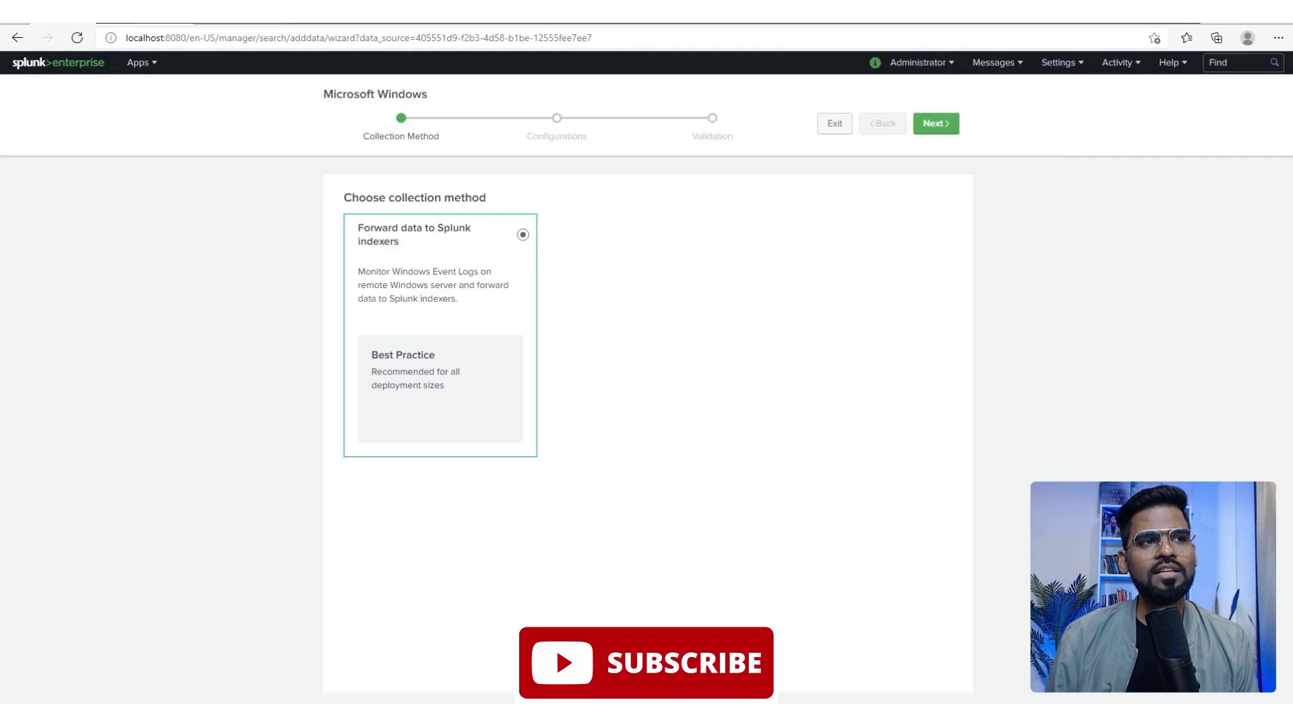
# Review the 'Forward data to Splunk indexers' collection method in the Windows wizard.
pyautogui.moveTo(344, 197); pyautogui.dragTo(486, 197)
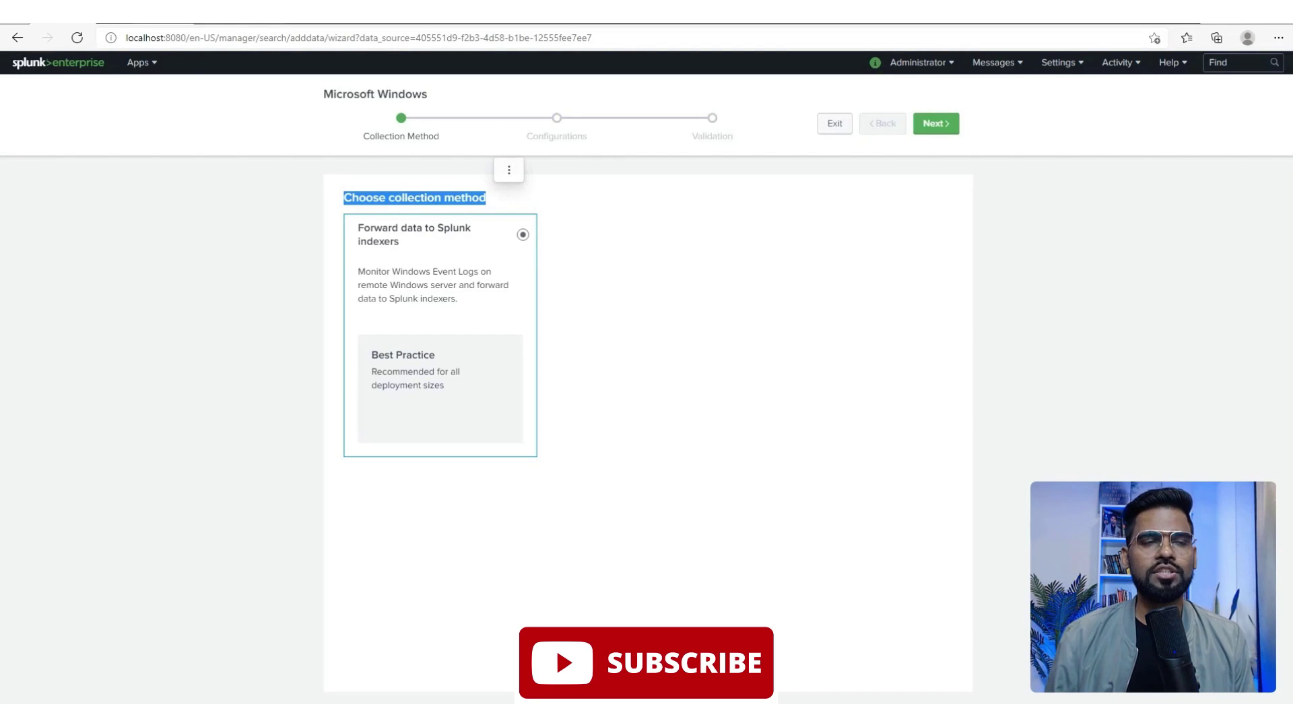
pyautogui.click(441, 337)
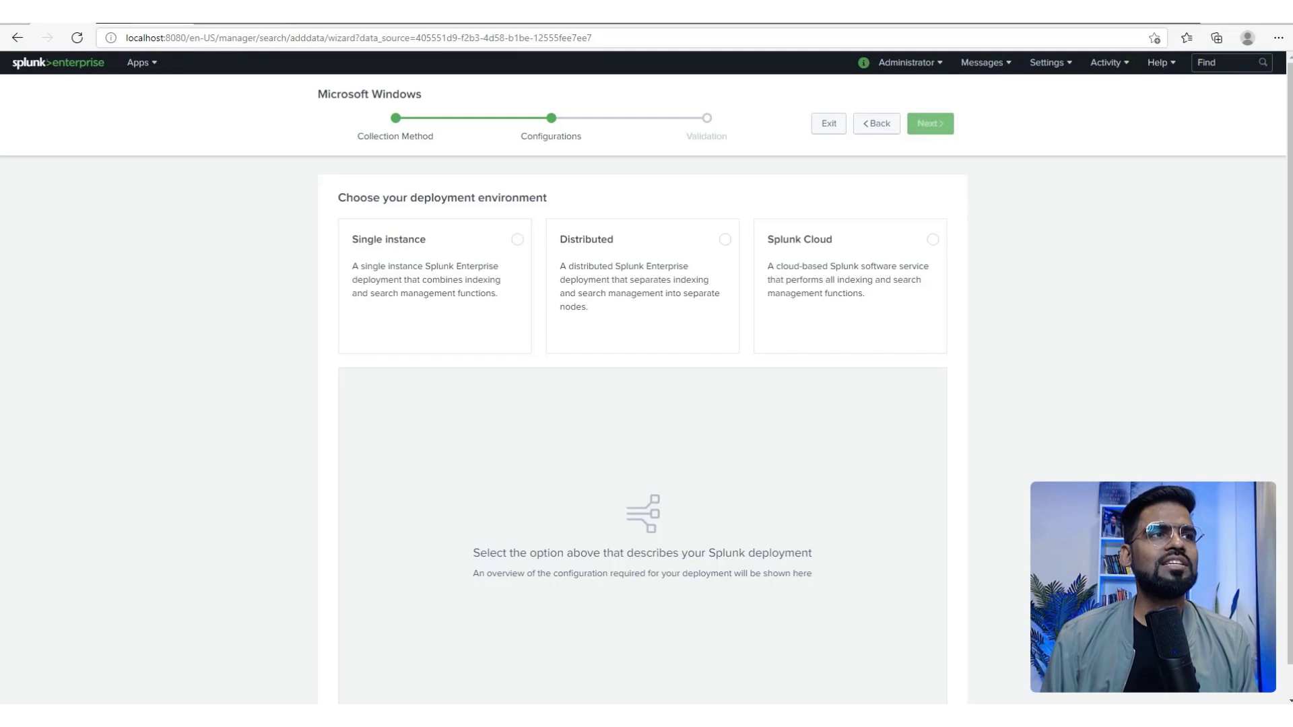
# Choose the Single instance deployment and review its configuration overview.
pyautogui.moveTo(187, 38); pyautogui.dragTo(126, 37)
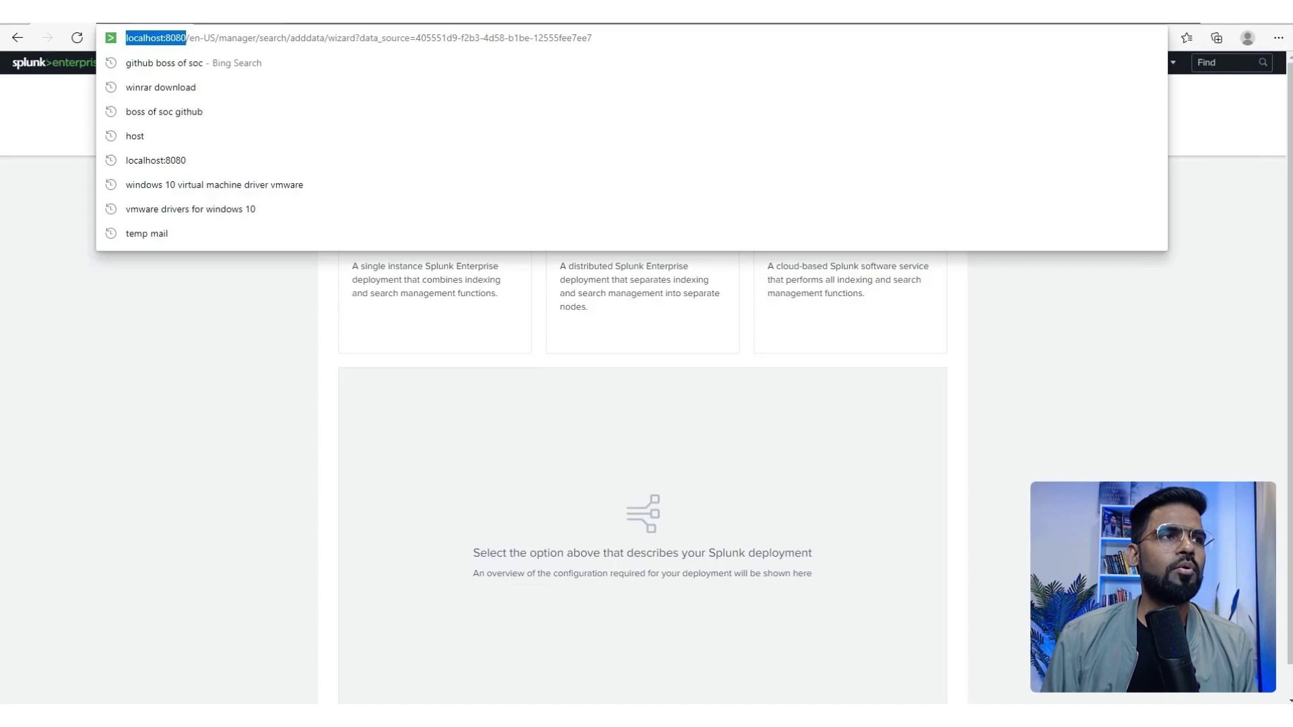
pyautogui.press('Escape')
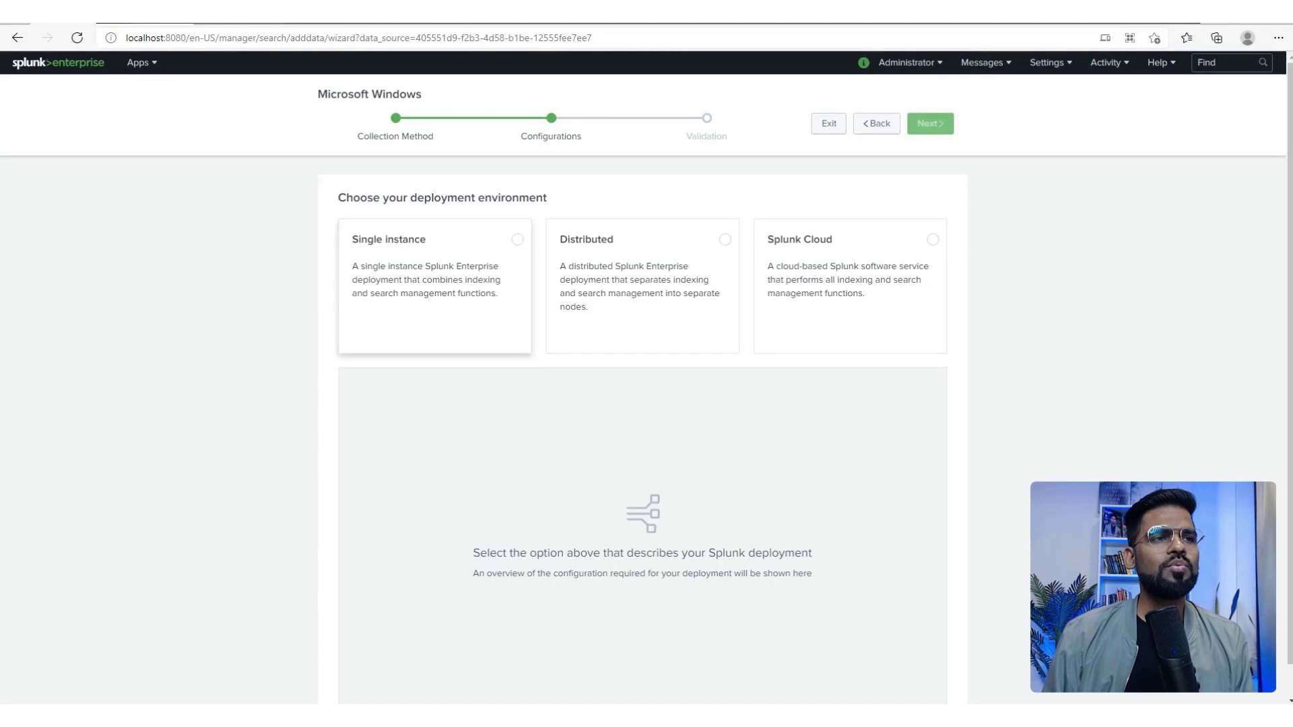
pyautogui.click(434, 283)
pyautogui.scroll(-1, 646, 404)
pyautogui.scroll(-1, 646, 404)
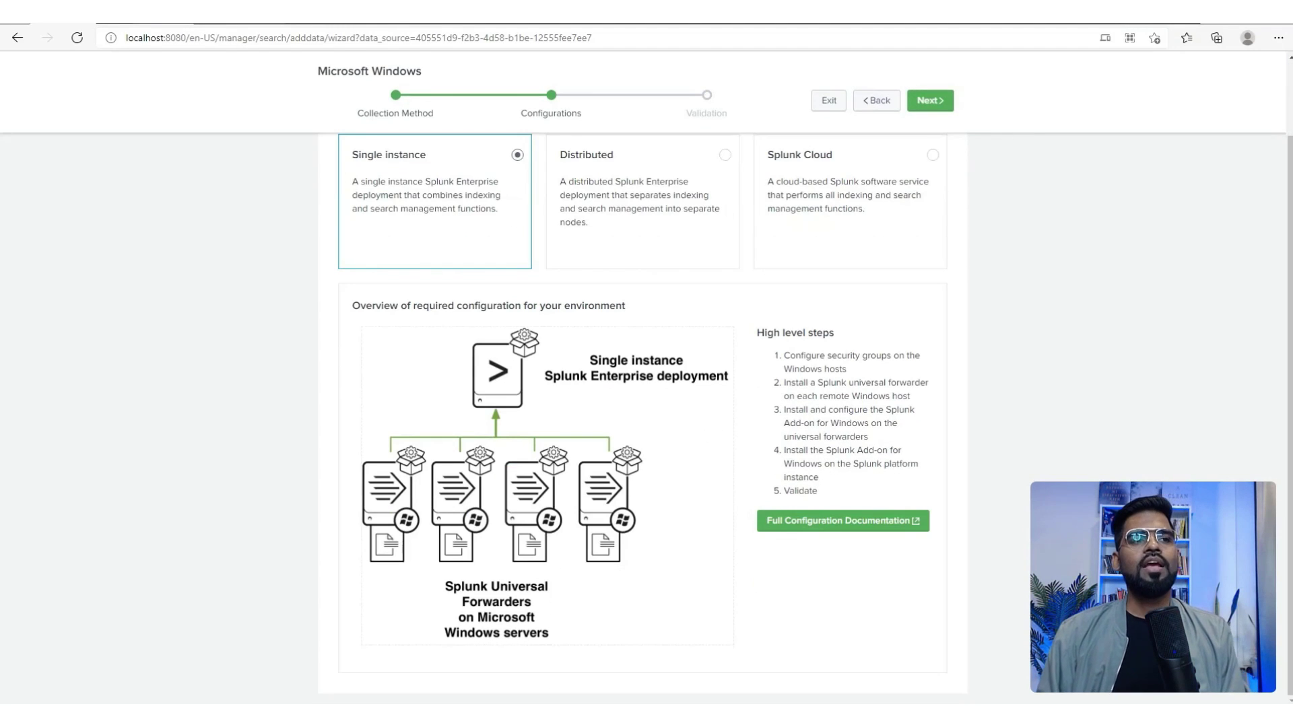
pyautogui.moveTo(360, 306); pyautogui.dragTo(626, 306)
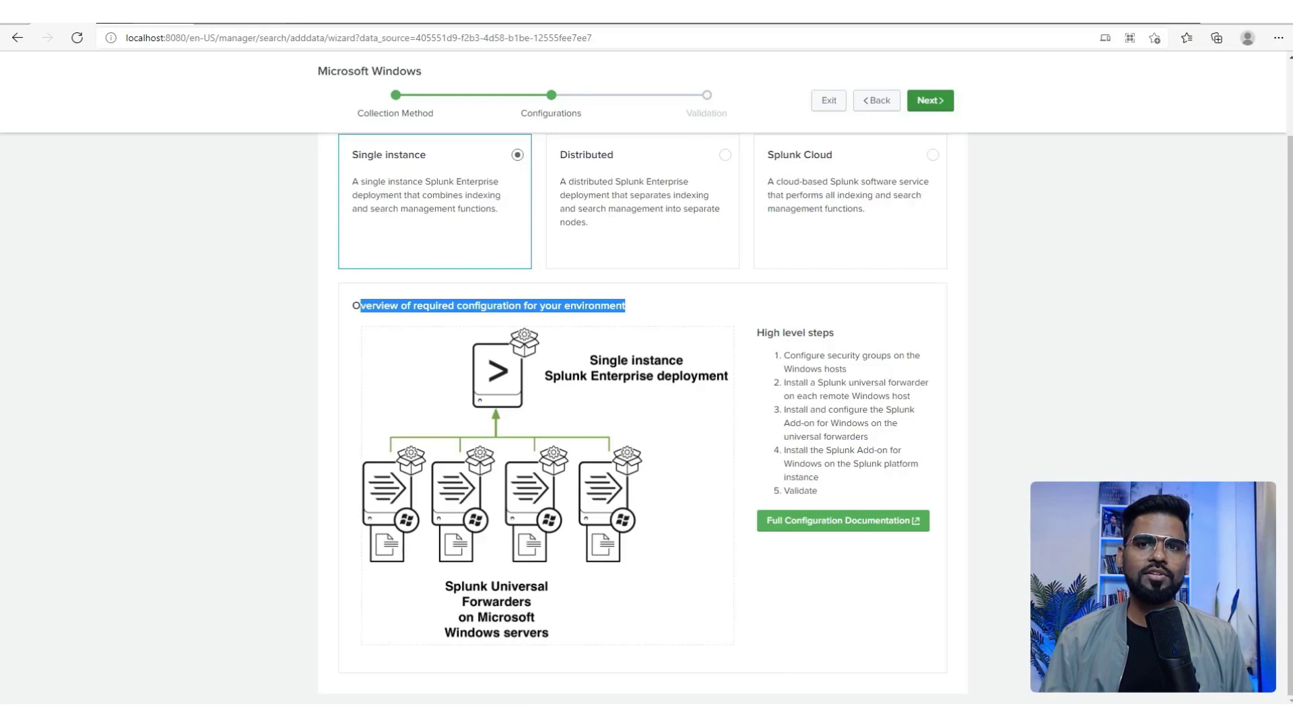
# Go back to the Add Data page through the Settings menu.
pyautogui.scroll(2, 646, 363)
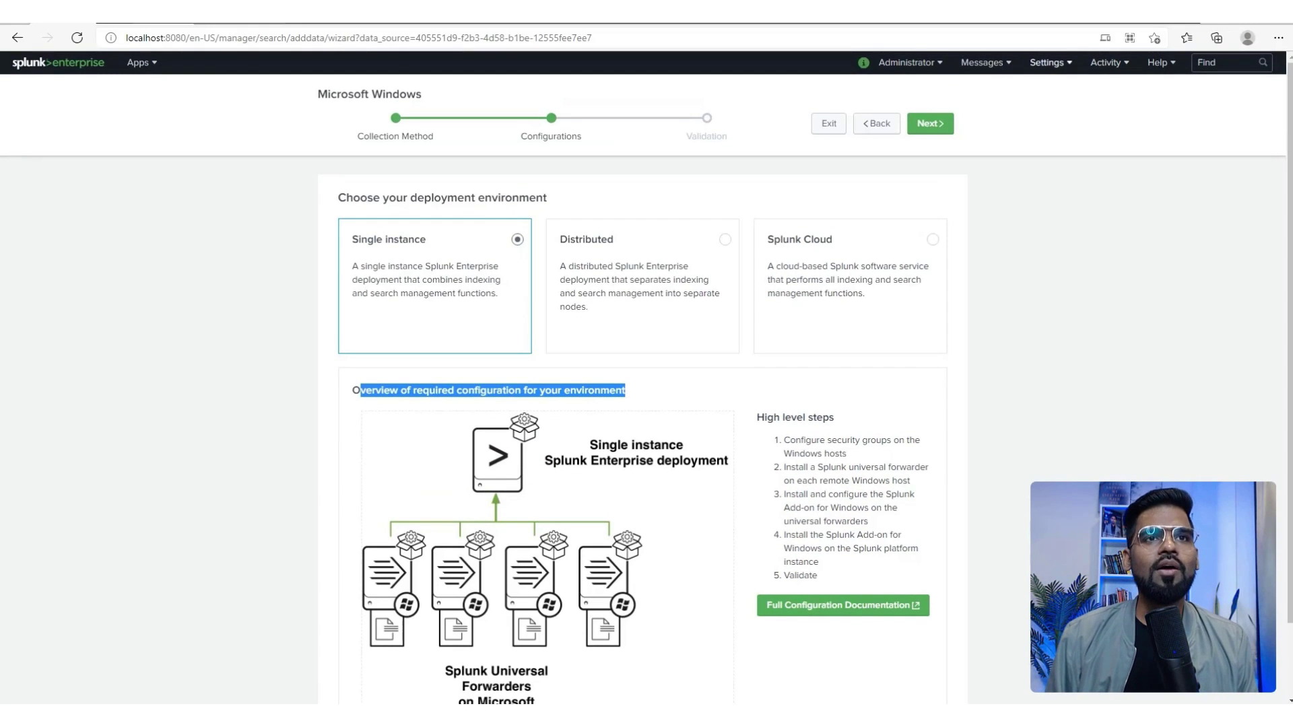
pyautogui.click(1047, 62)
pyautogui.click(895, 131)
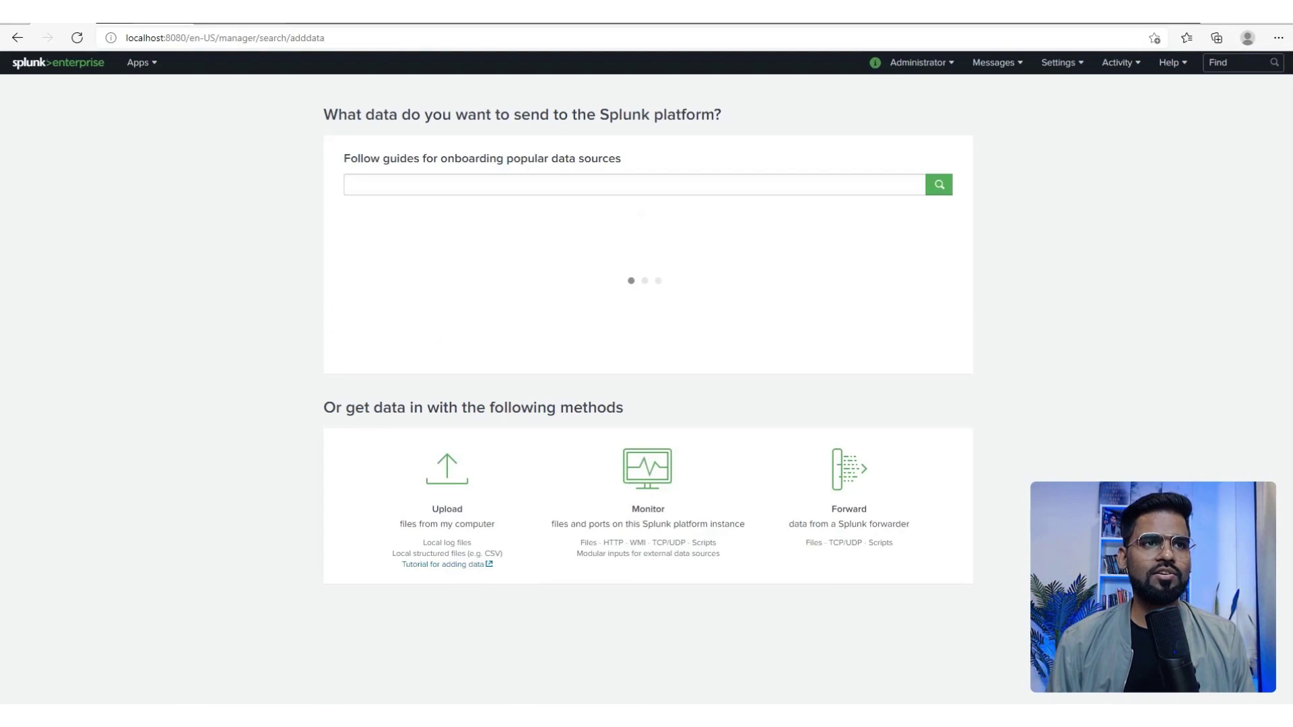
# Glance at Security sources, then configure Palo Alto Networks from the Networking sources.
pyautogui.click(880, 286)
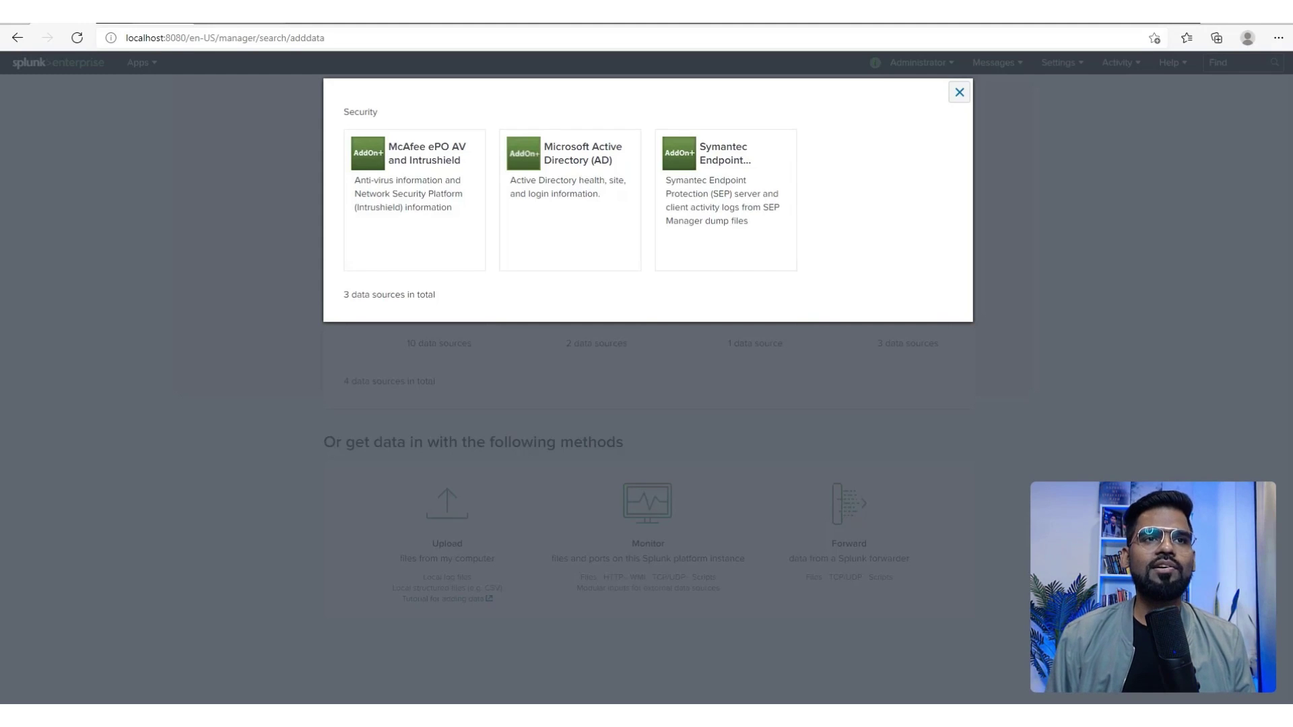
pyautogui.click(959, 92)
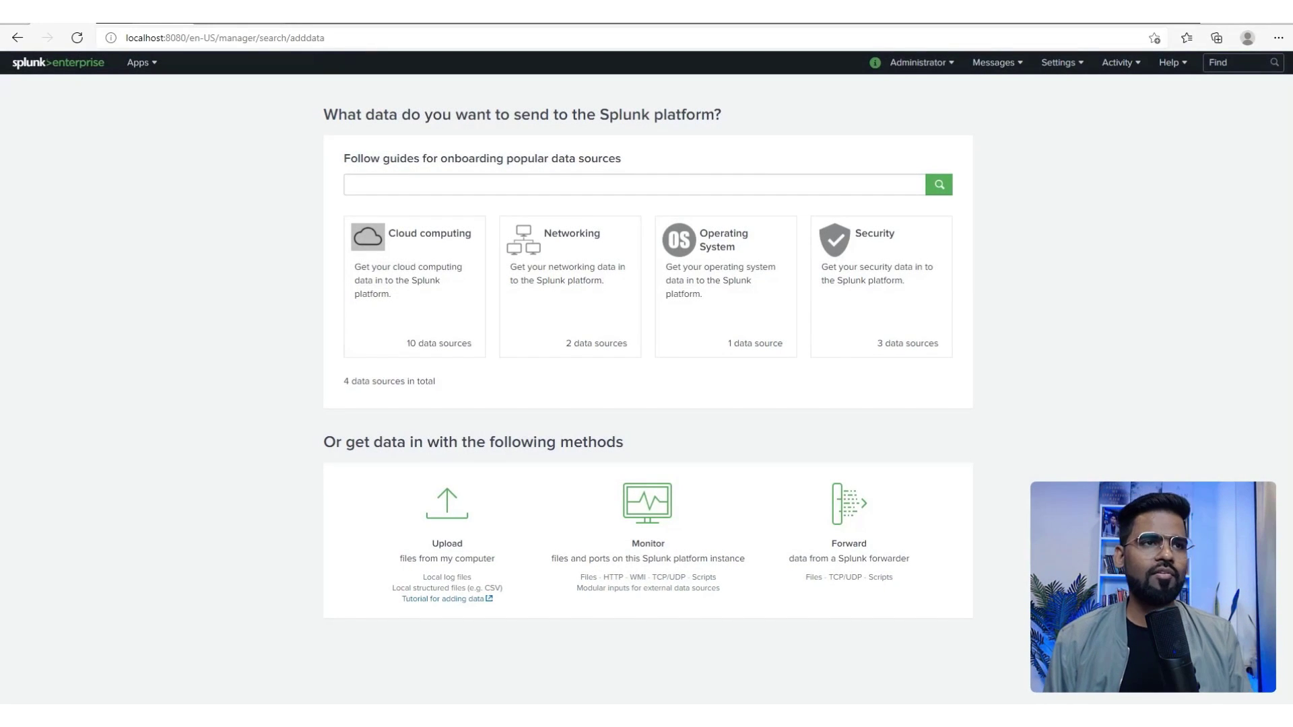
pyautogui.click(570, 283)
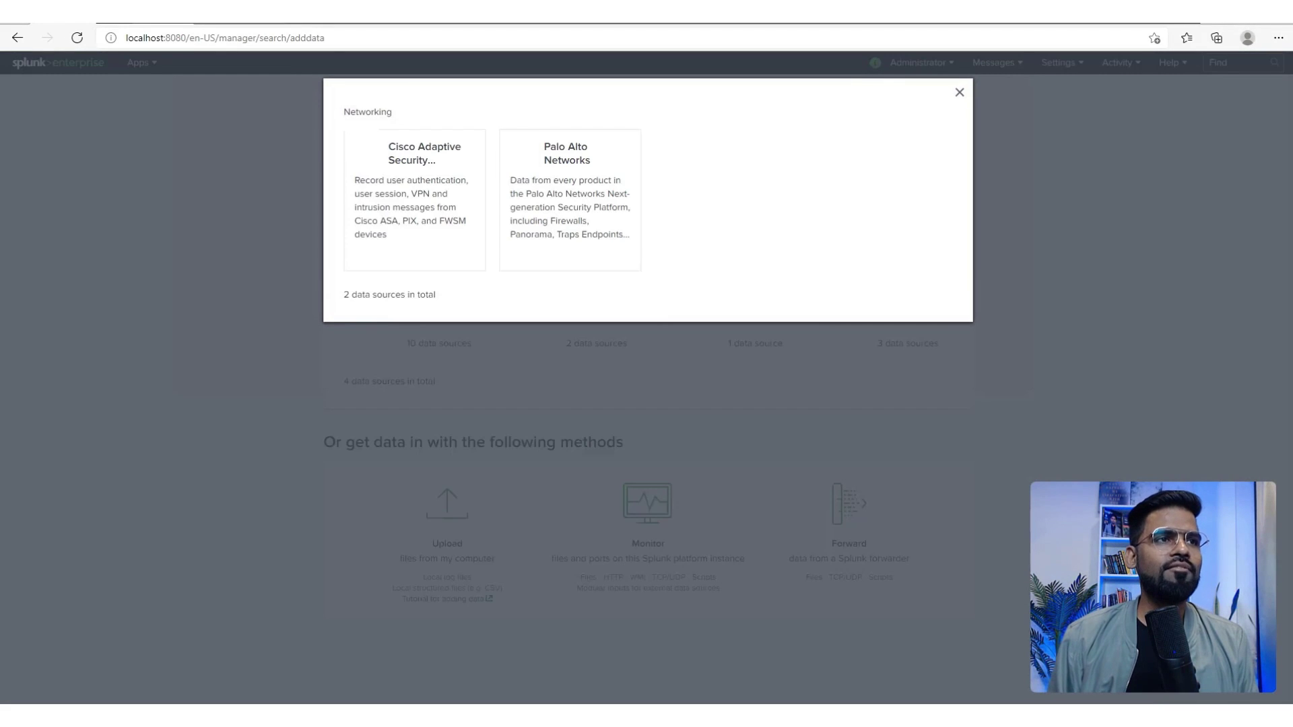
pyautogui.click(596, 257)
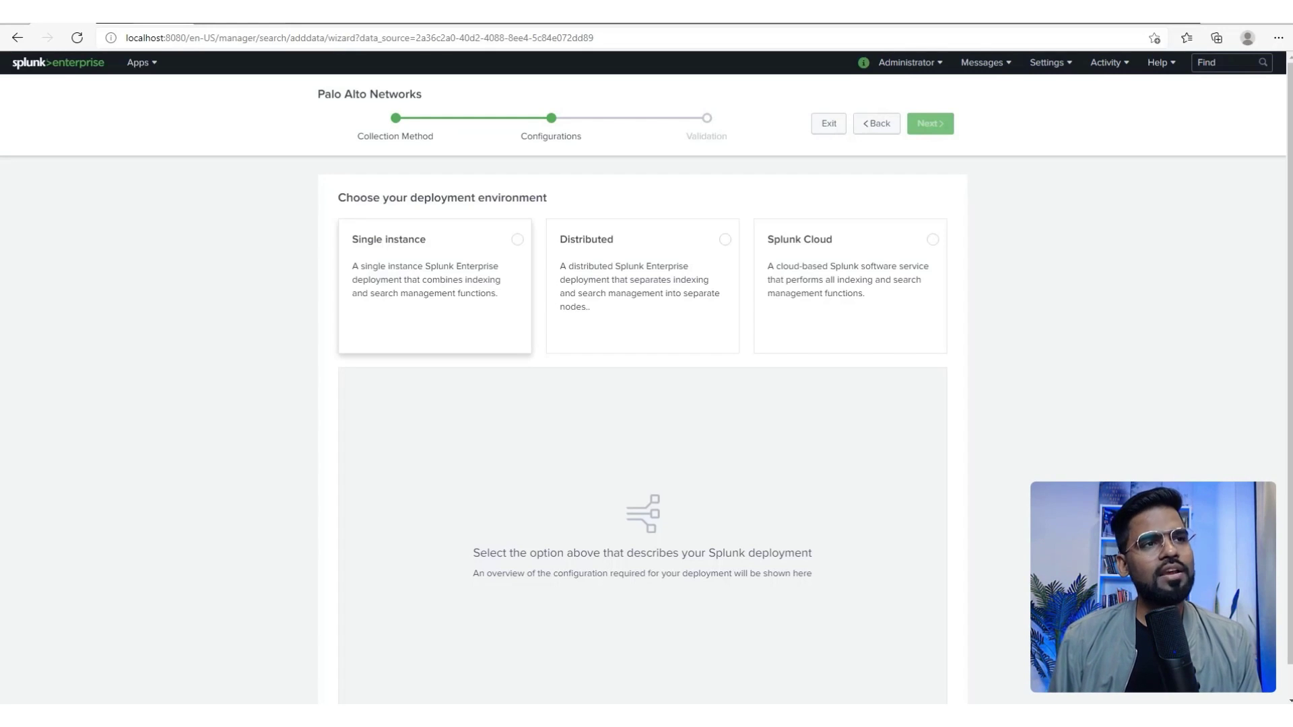
# Choose Single instance for Palo Alto Networks and review the syslog-ng forwarder overview.
pyautogui.click(444, 239)
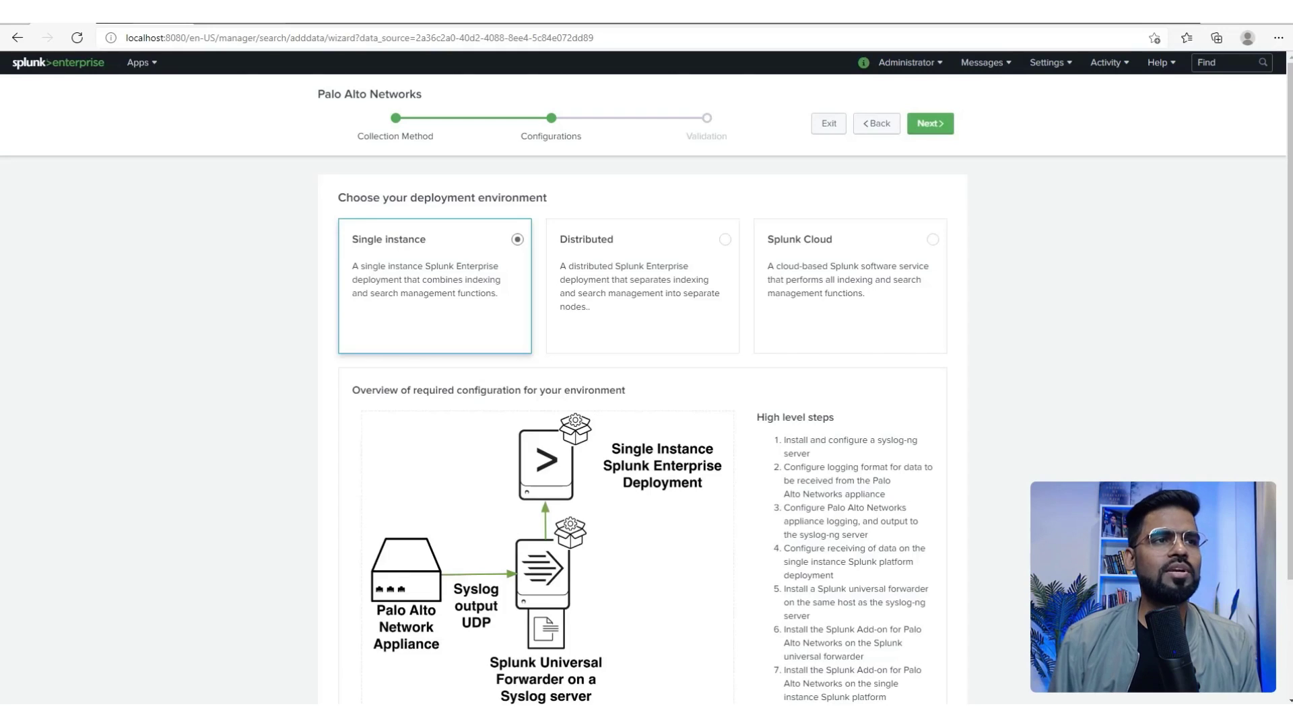
pyautogui.scroll(-2, 444, 270)
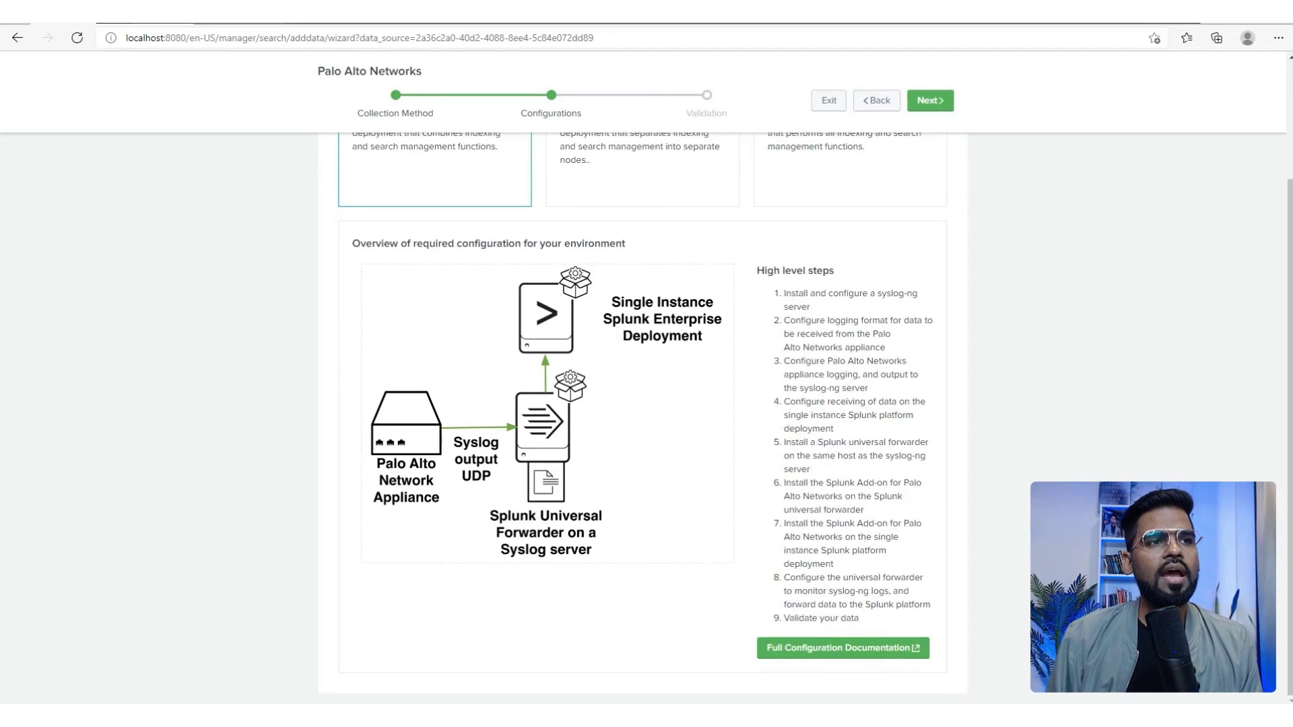
pyautogui.moveTo(365, 243); pyautogui.dragTo(700, 244)
pyautogui.click(701, 244)
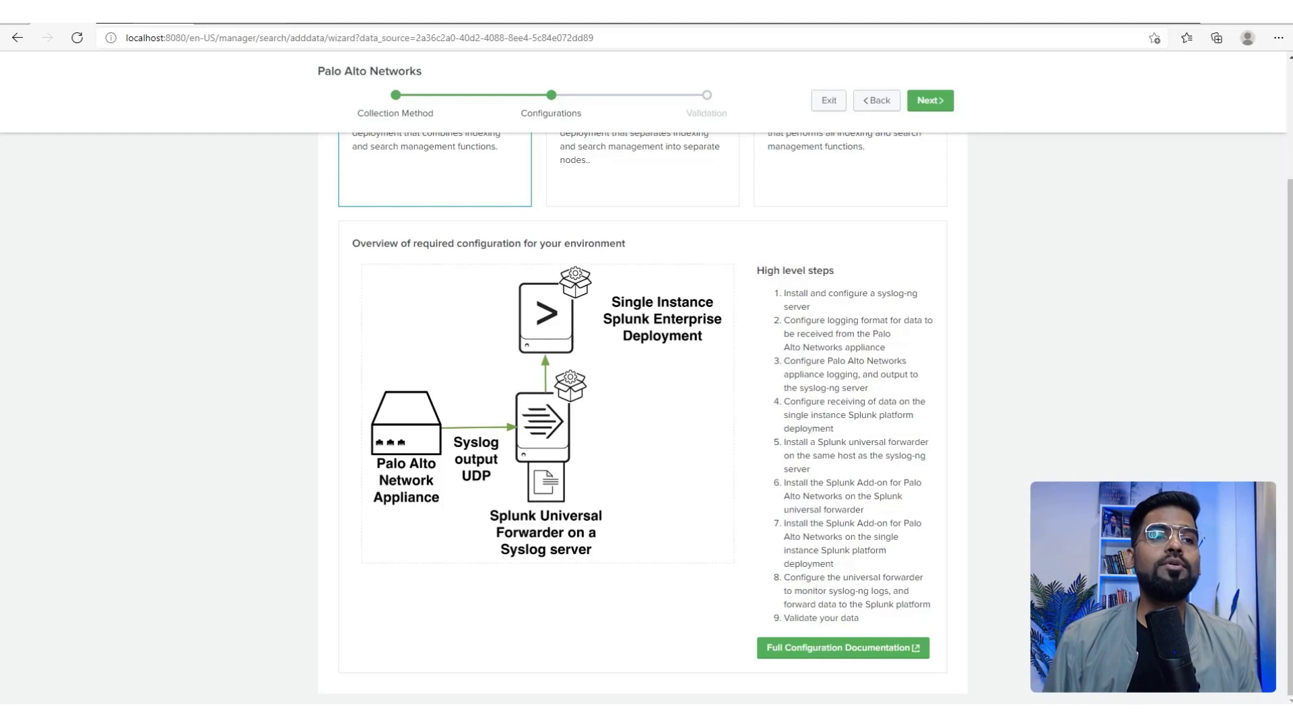
# Return to the top of the guide and open the Settings menu to leave it.
pyautogui.scroll(3, 643, 404)
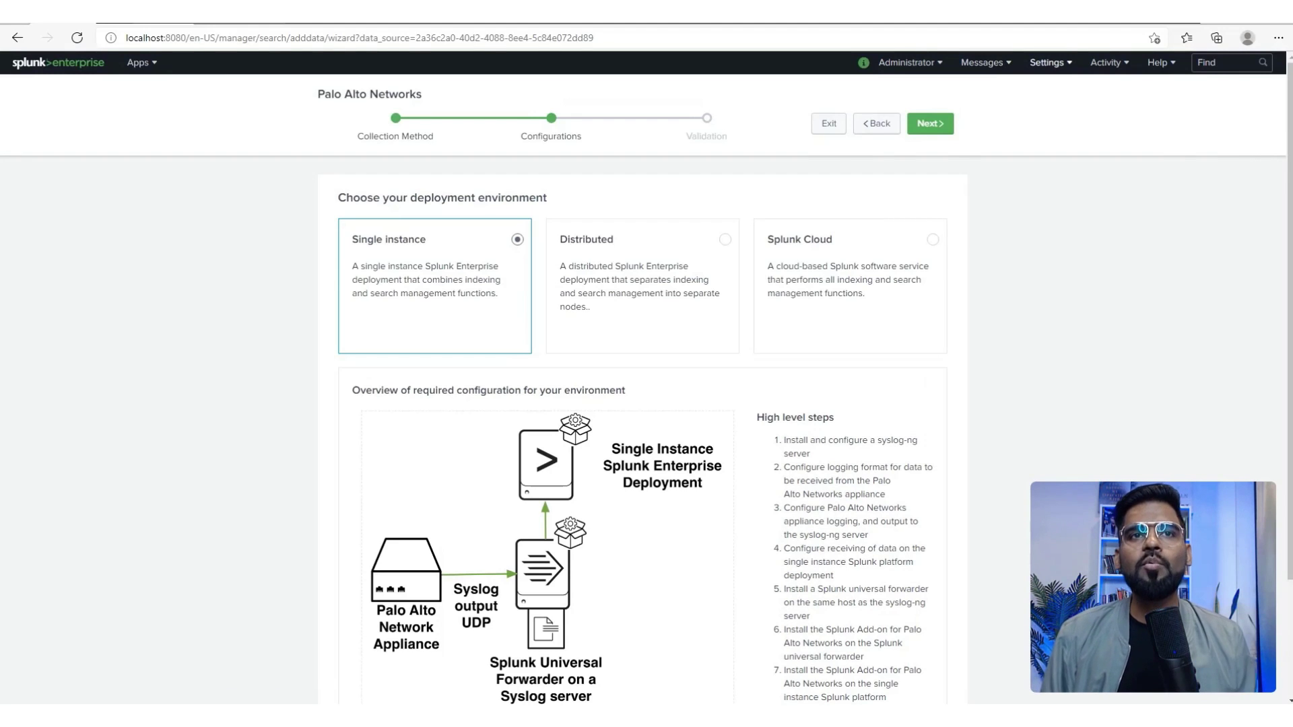
pyautogui.click(1046, 62)
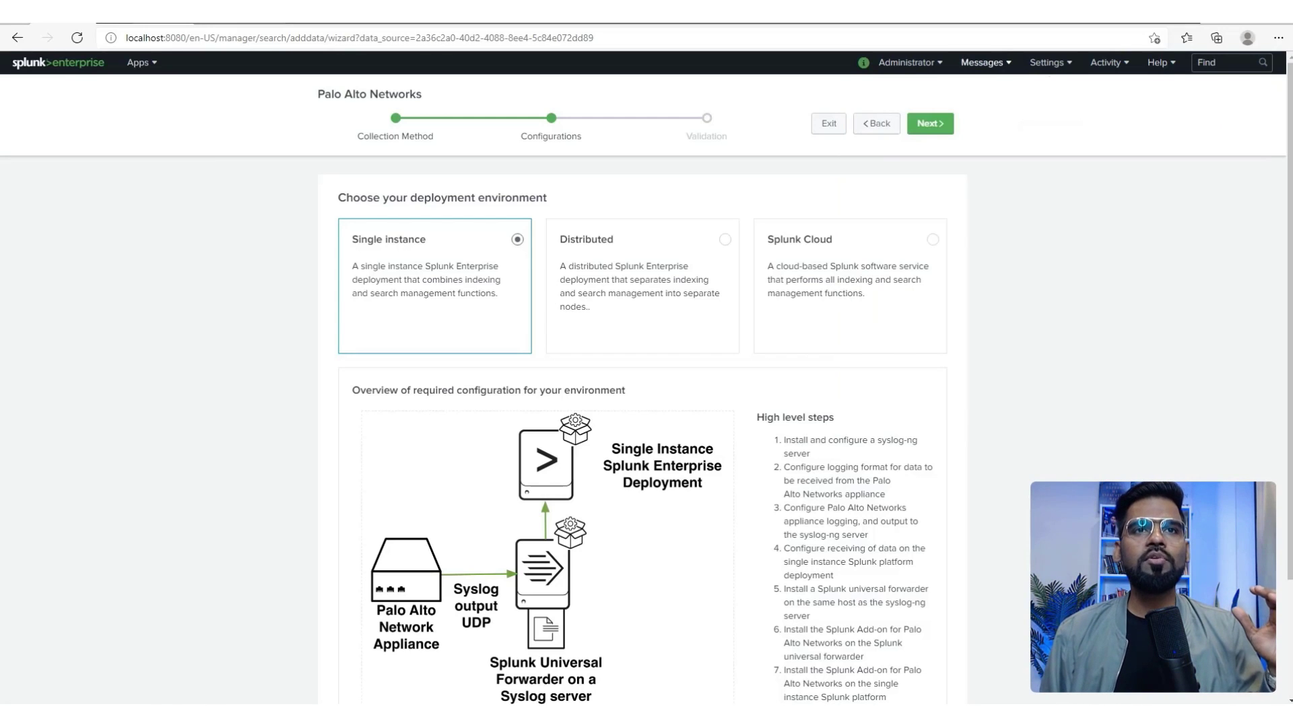
pyautogui.click(1047, 62)
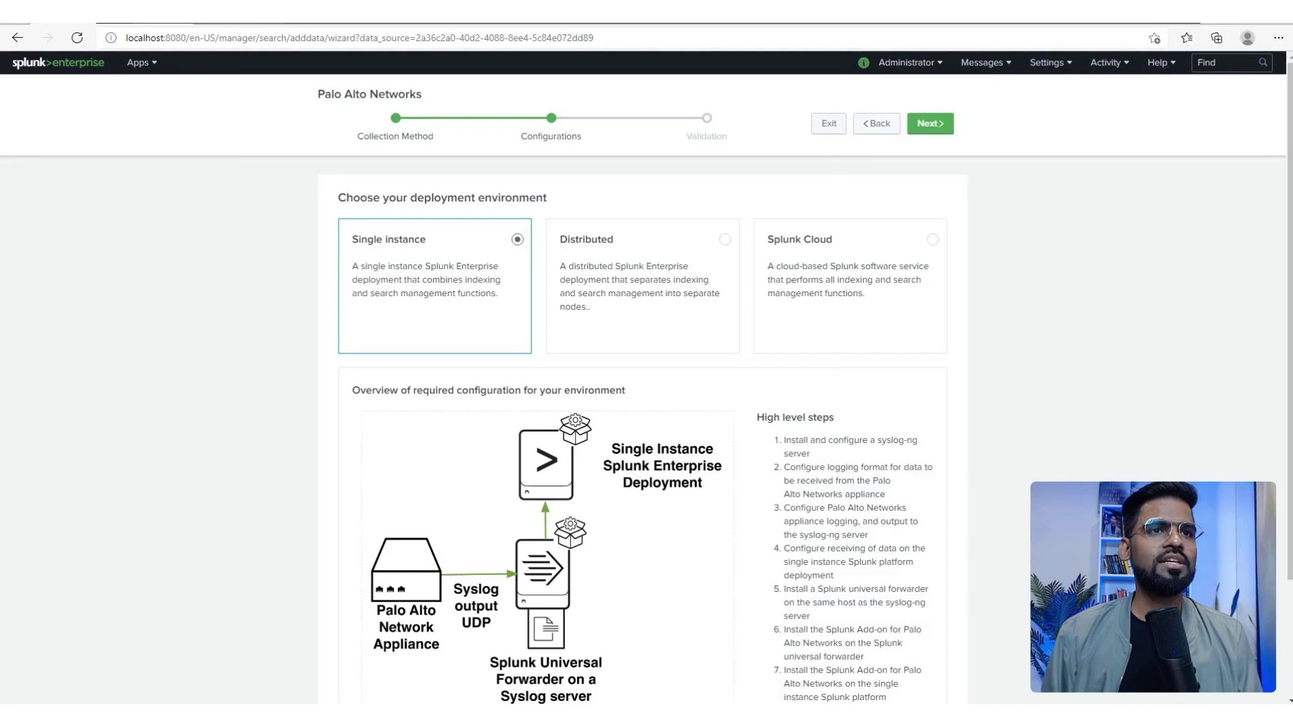
# Confirm exiting the Palo Alto Networks guide and open the Search & Reporting app.
pyautogui.click(829, 123)
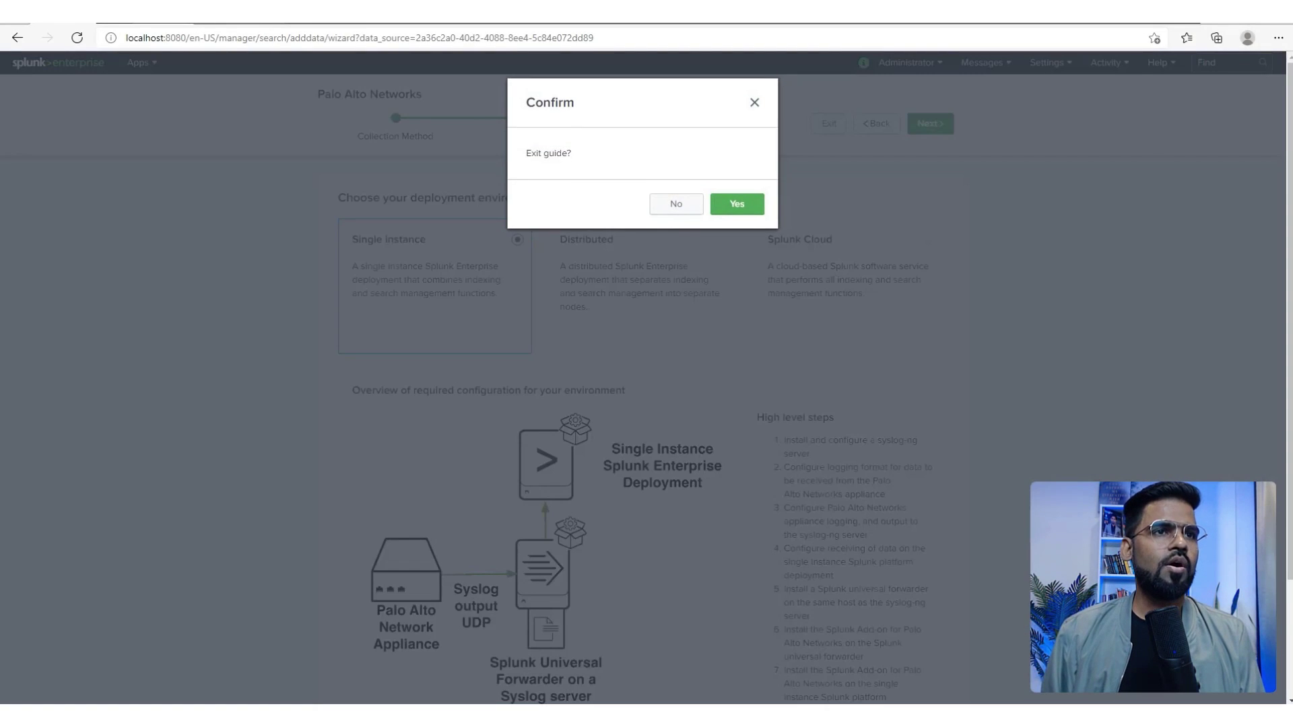
pyautogui.click(739, 202)
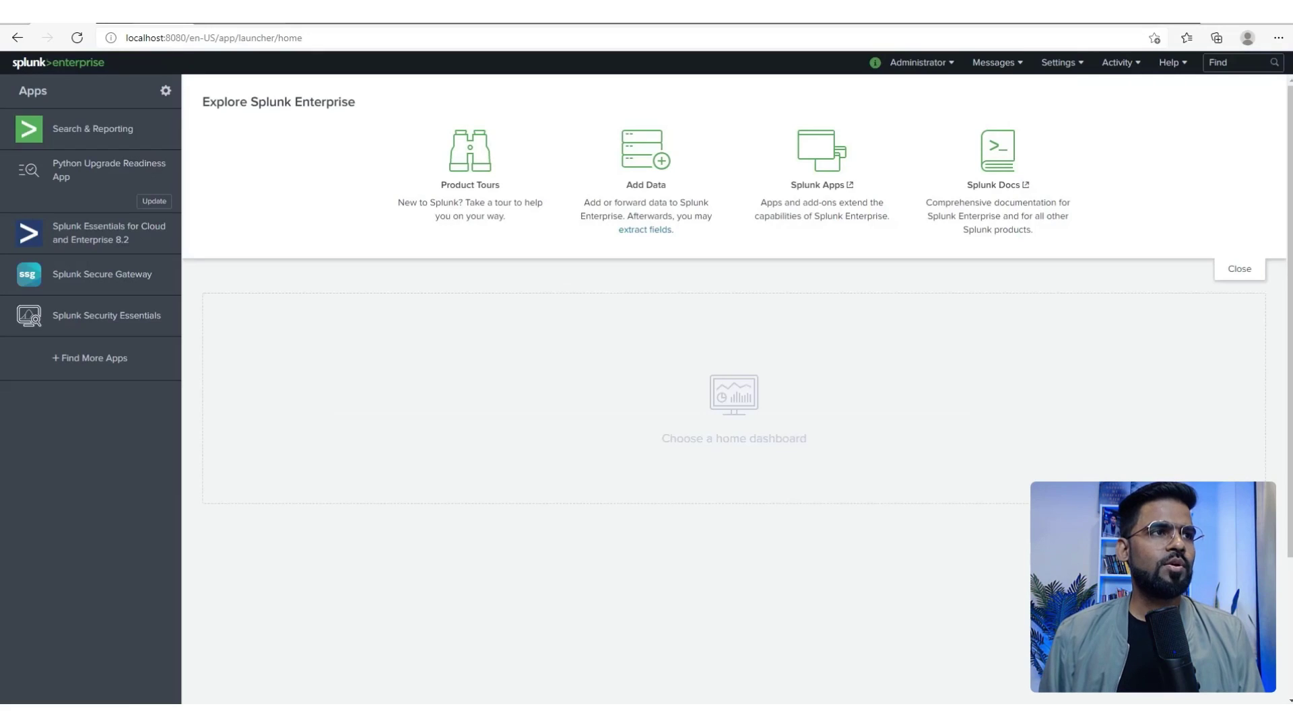
pyautogui.click(74, 129)
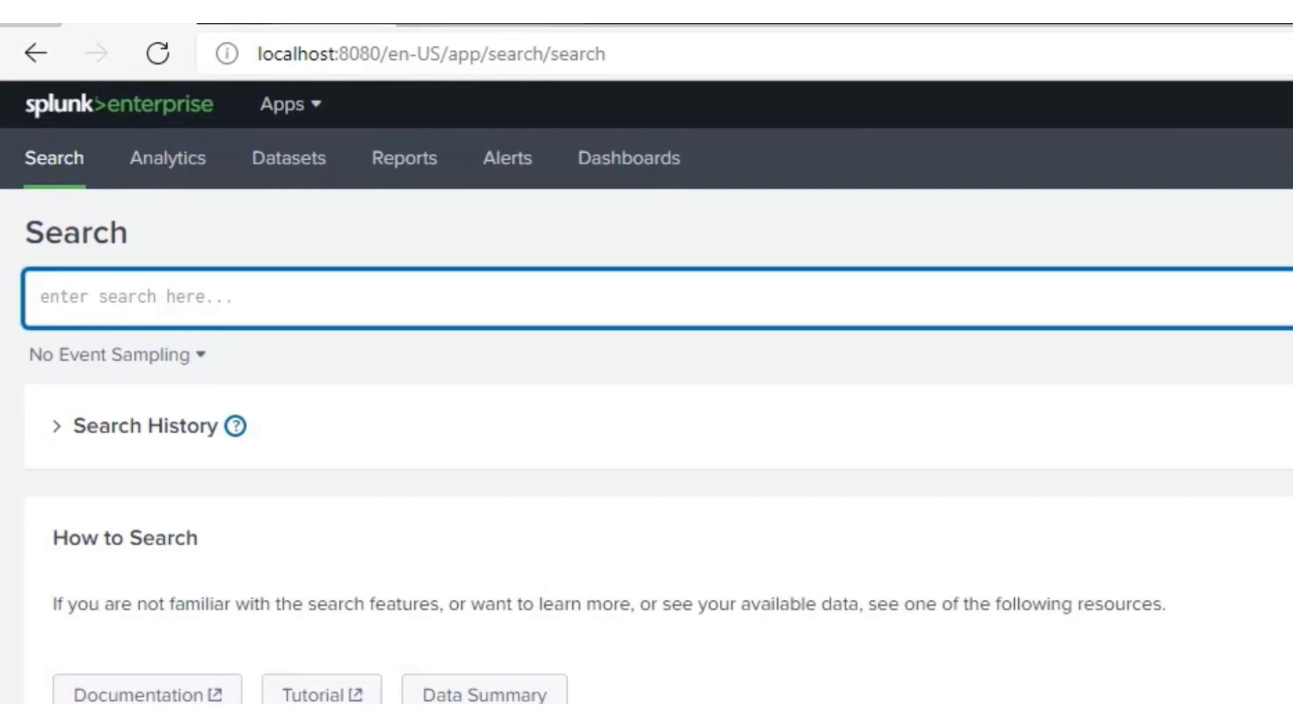
# Enter the query index="botsv2" using the botsv2 autocomplete suggestion, then open the time picker.
pyautogui.write('index=')
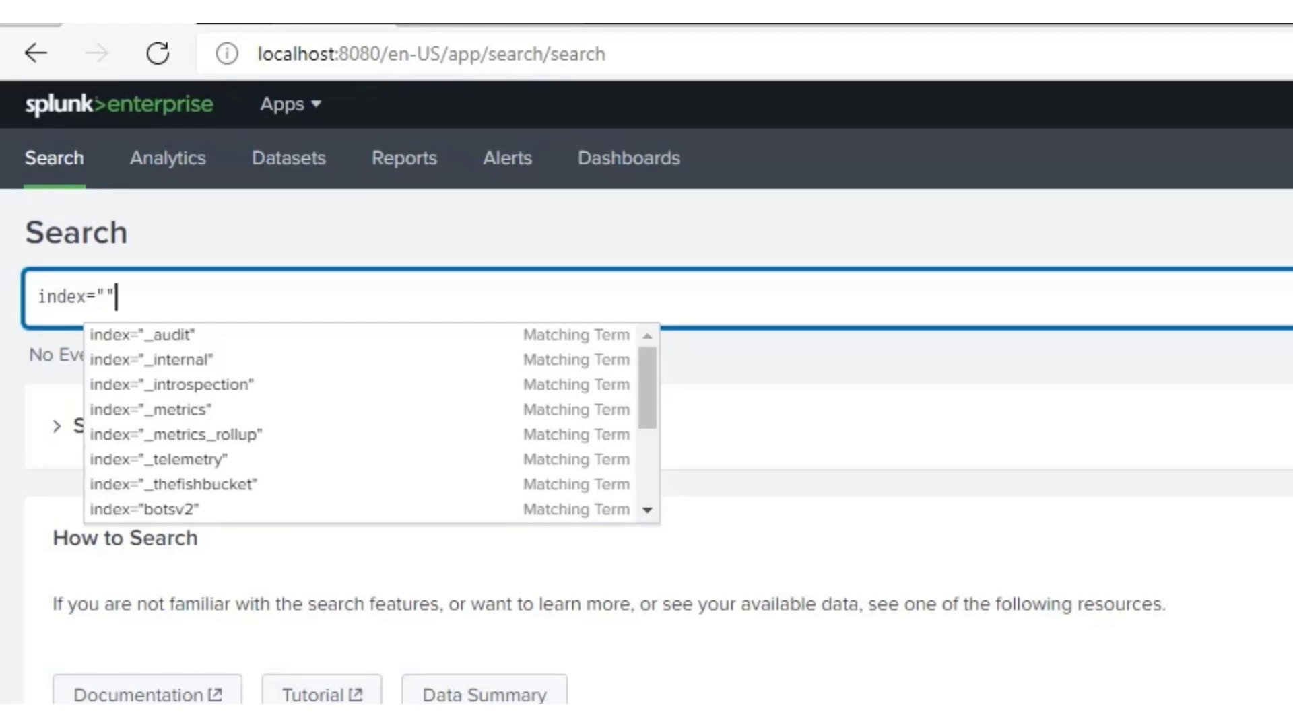
pyautogui.click(106, 297)
pyautogui.write('bot')
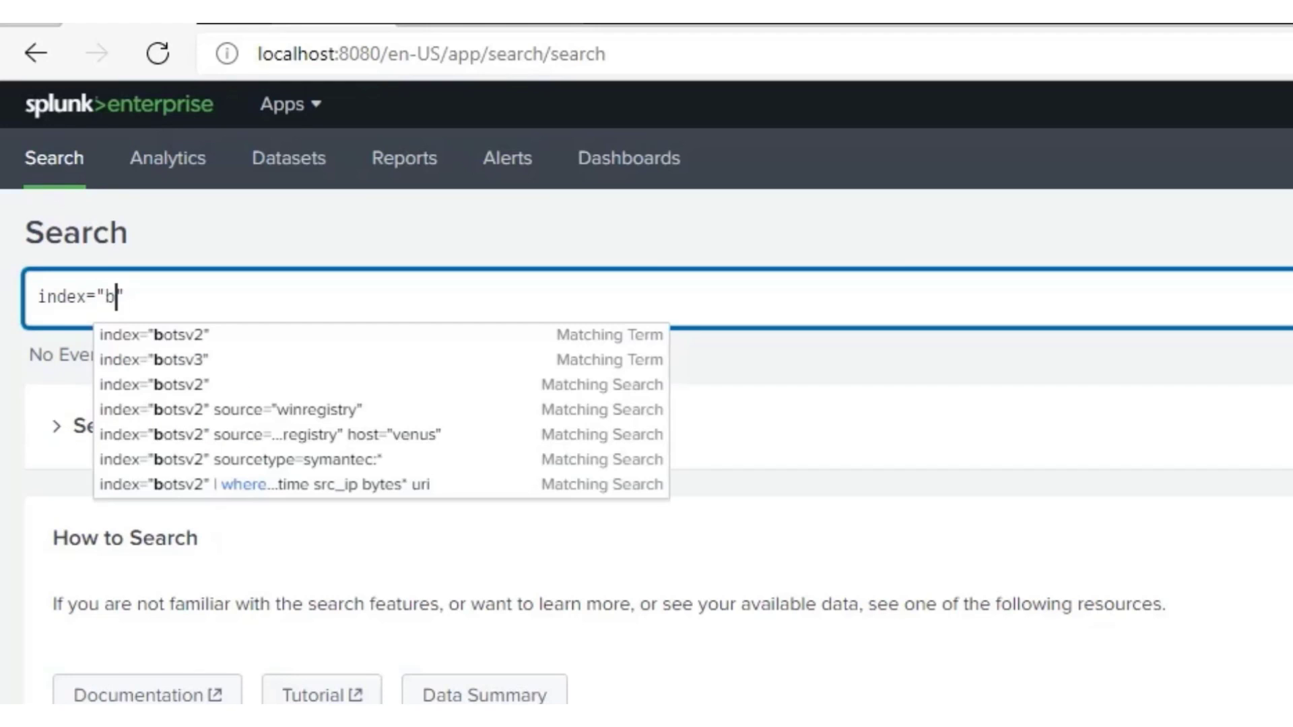
pyautogui.press('Down')
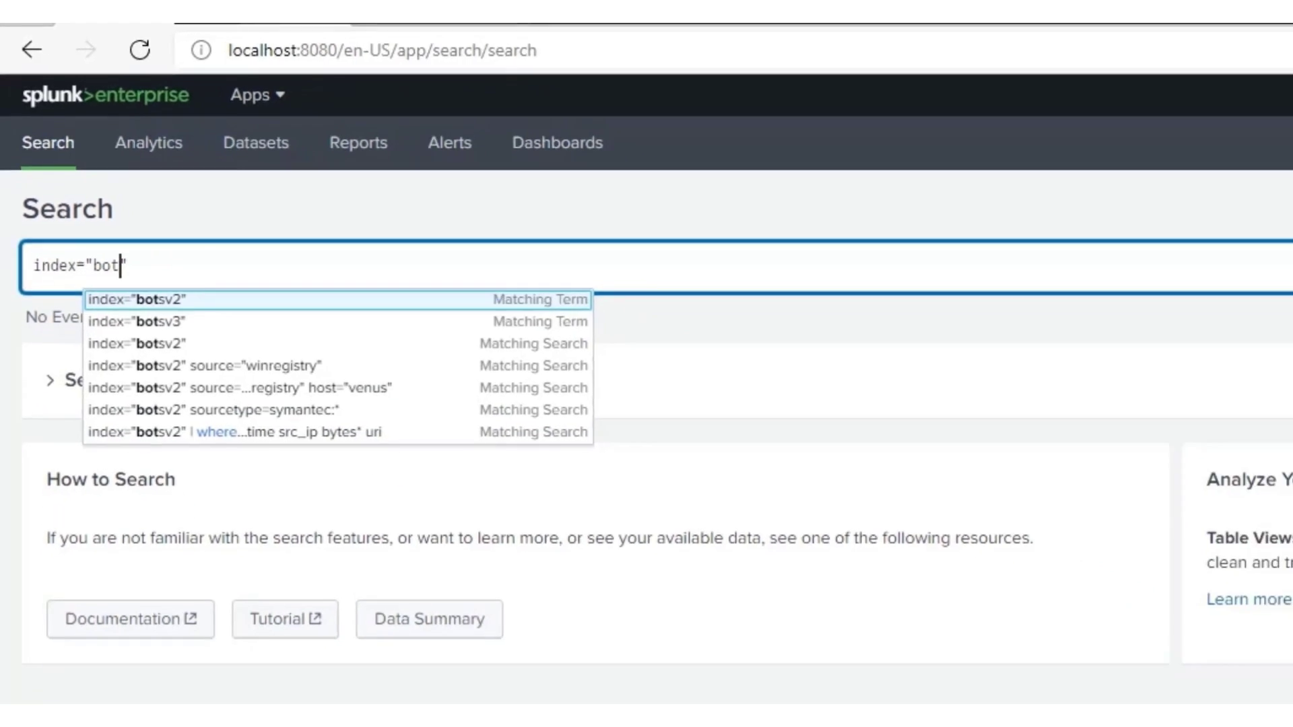
pyautogui.press('Return')
pyautogui.click(1210, 157)
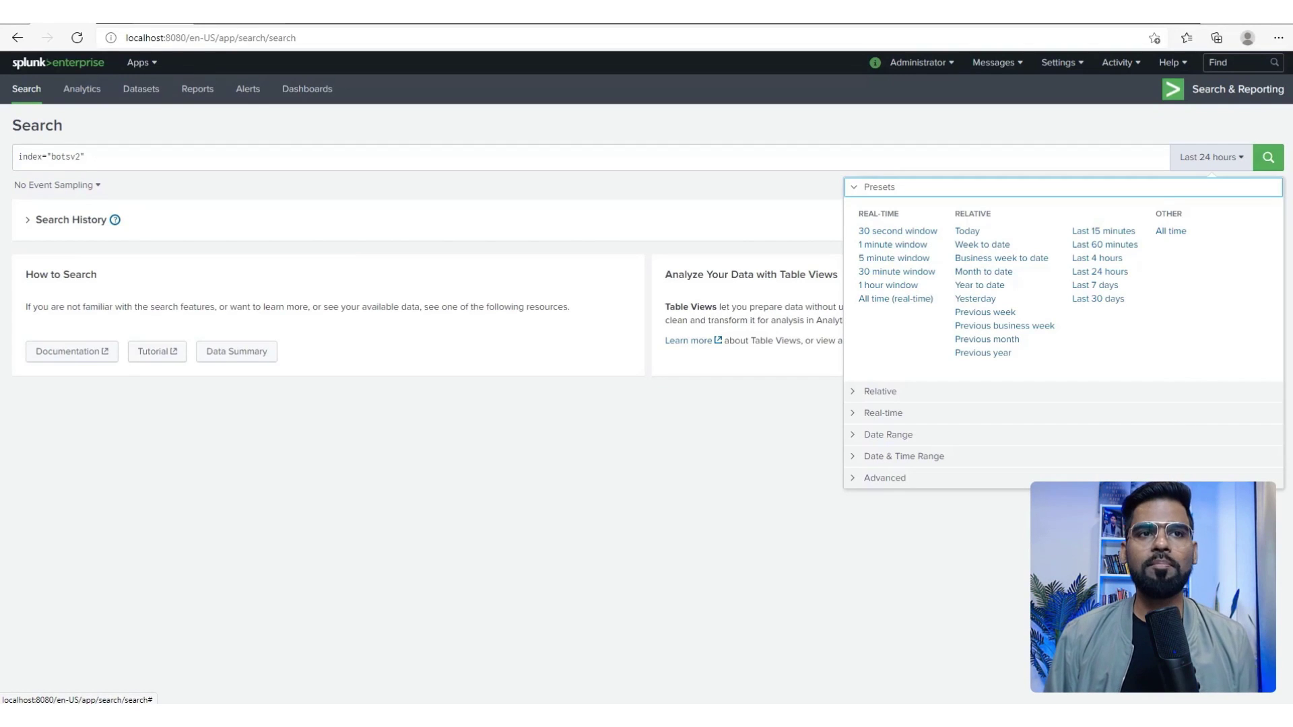
# Run index="botsv2" over All time, loading over 2.7 million events.
pyautogui.click(1170, 231)
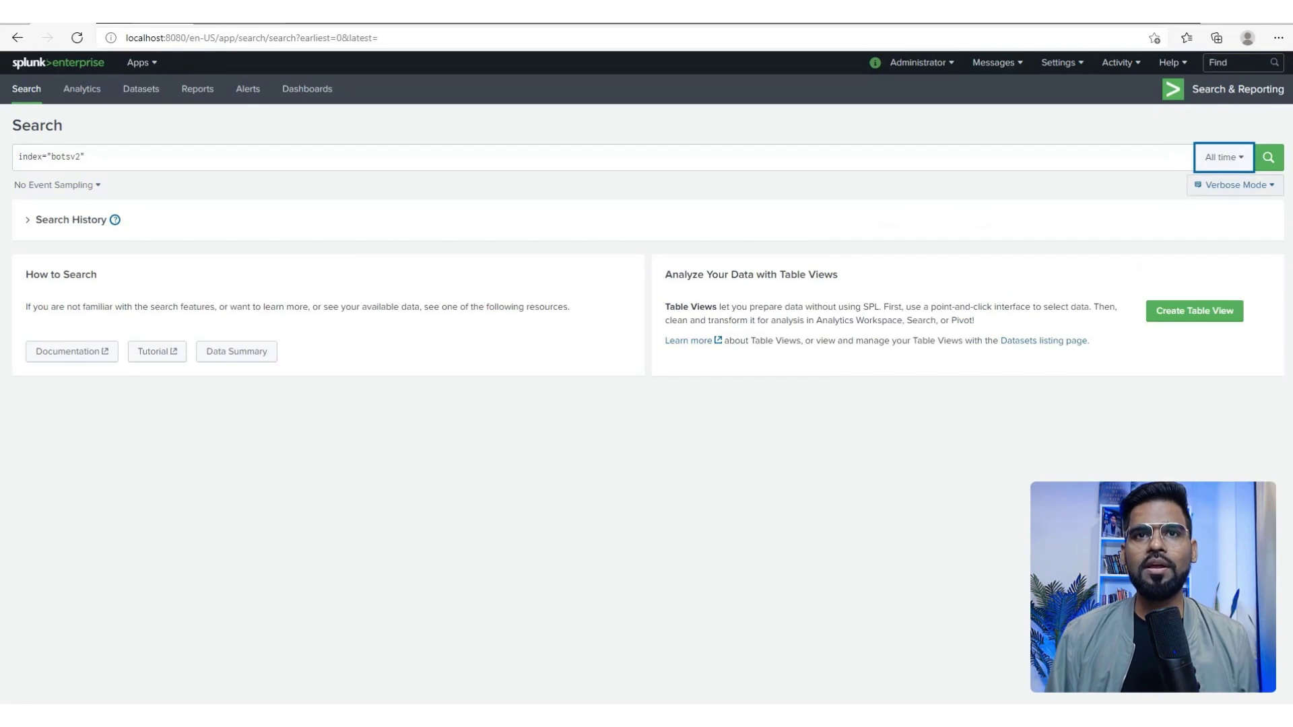
pyautogui.press('Tab')
pyautogui.press('Return')
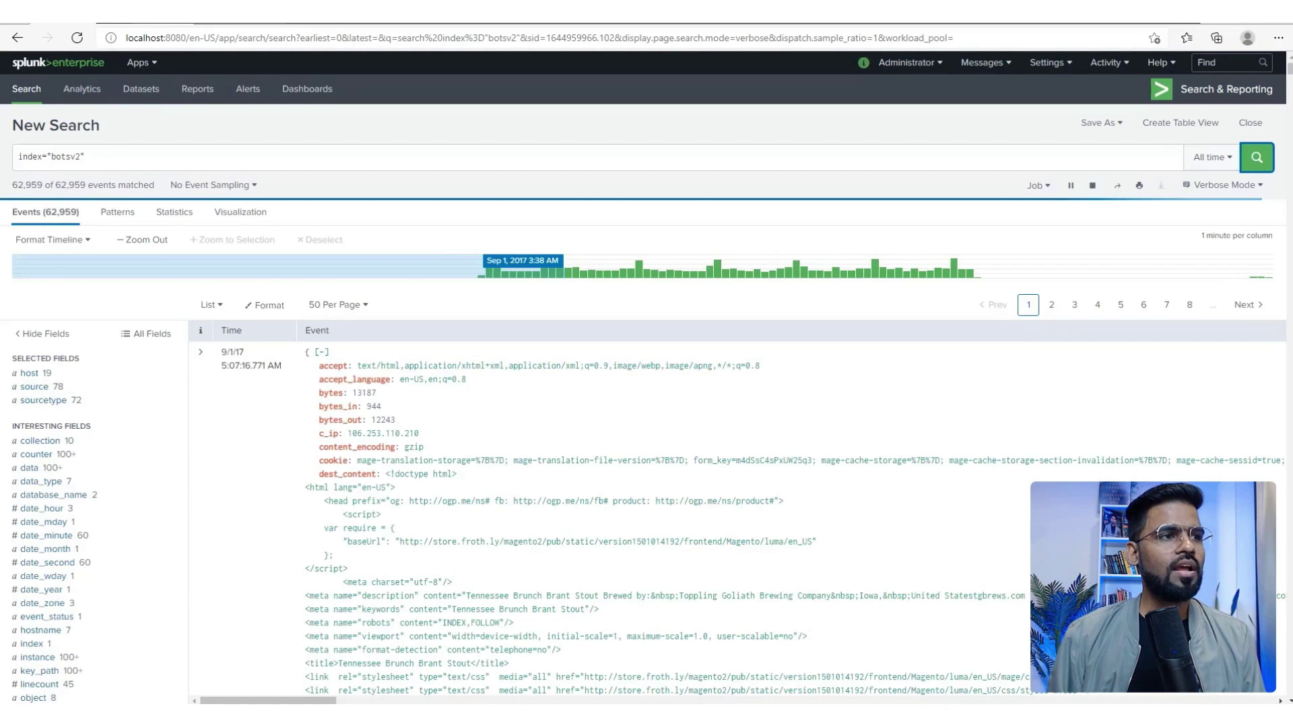
pyautogui.scroll(-3, 646, 377)
pyautogui.scroll(3, 647, 377)
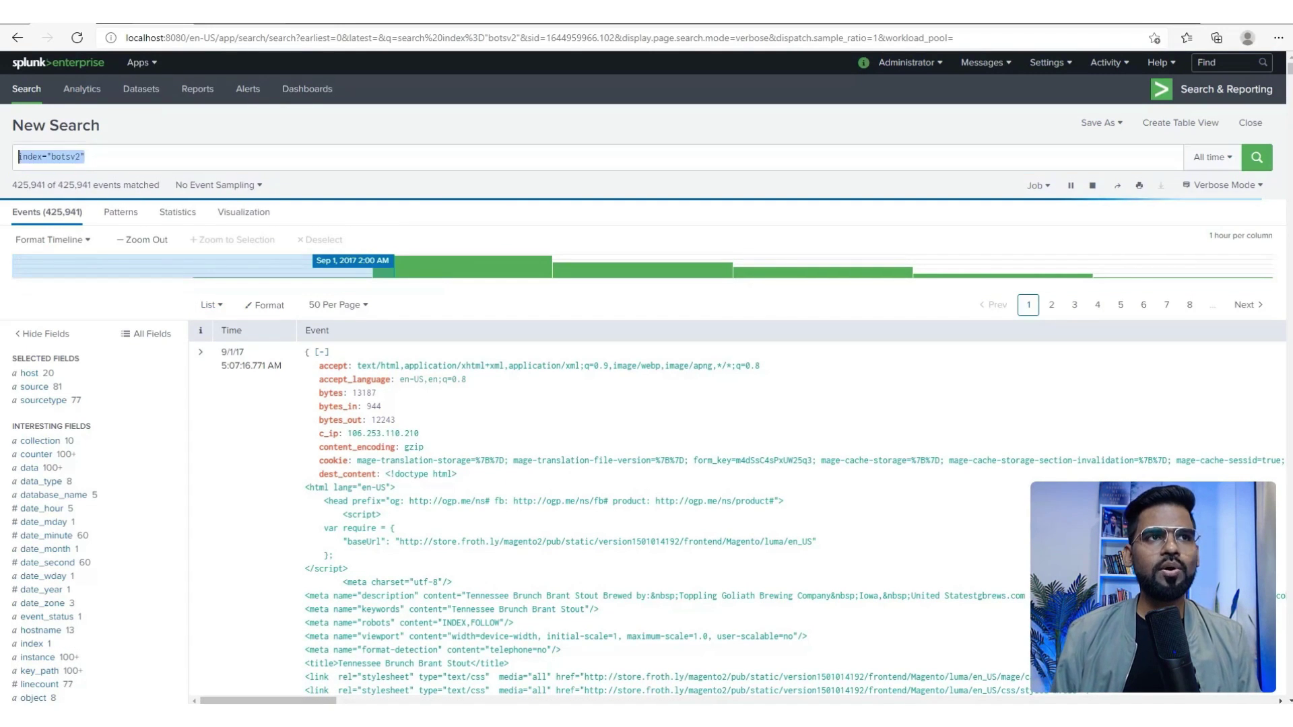
pyautogui.click(85, 157)
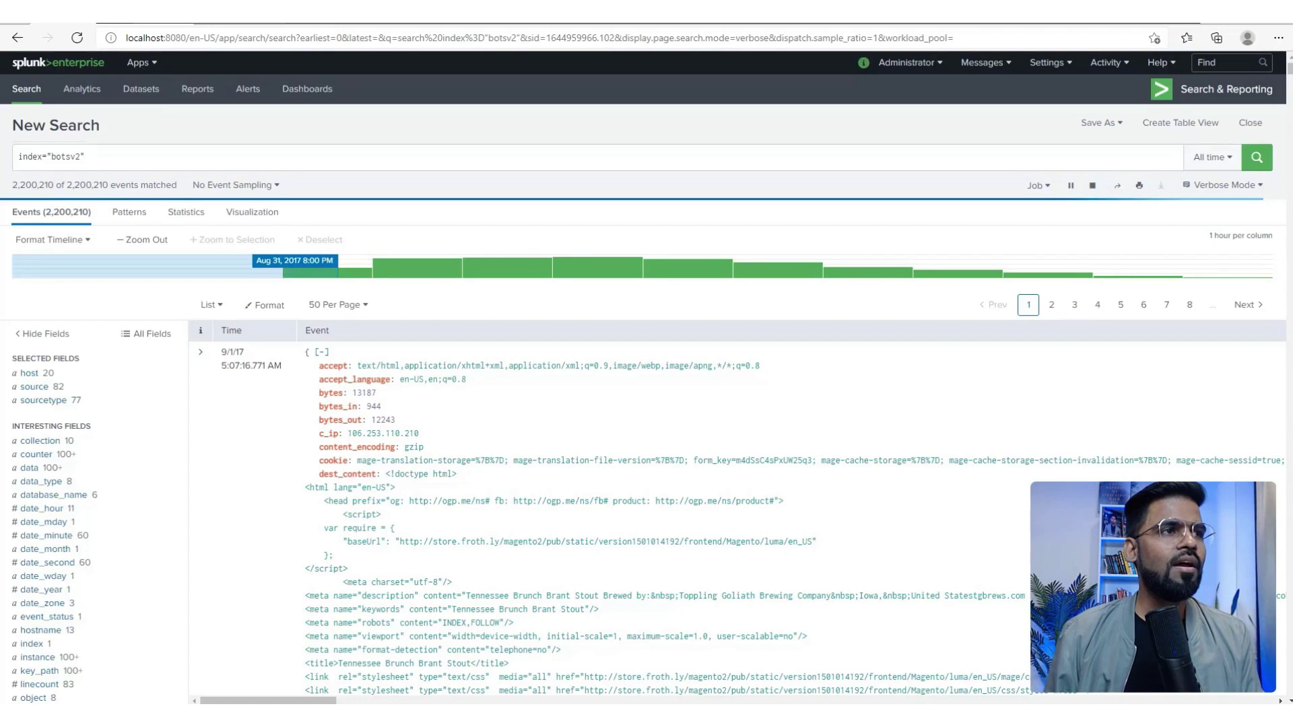
pyautogui.click(85, 156)
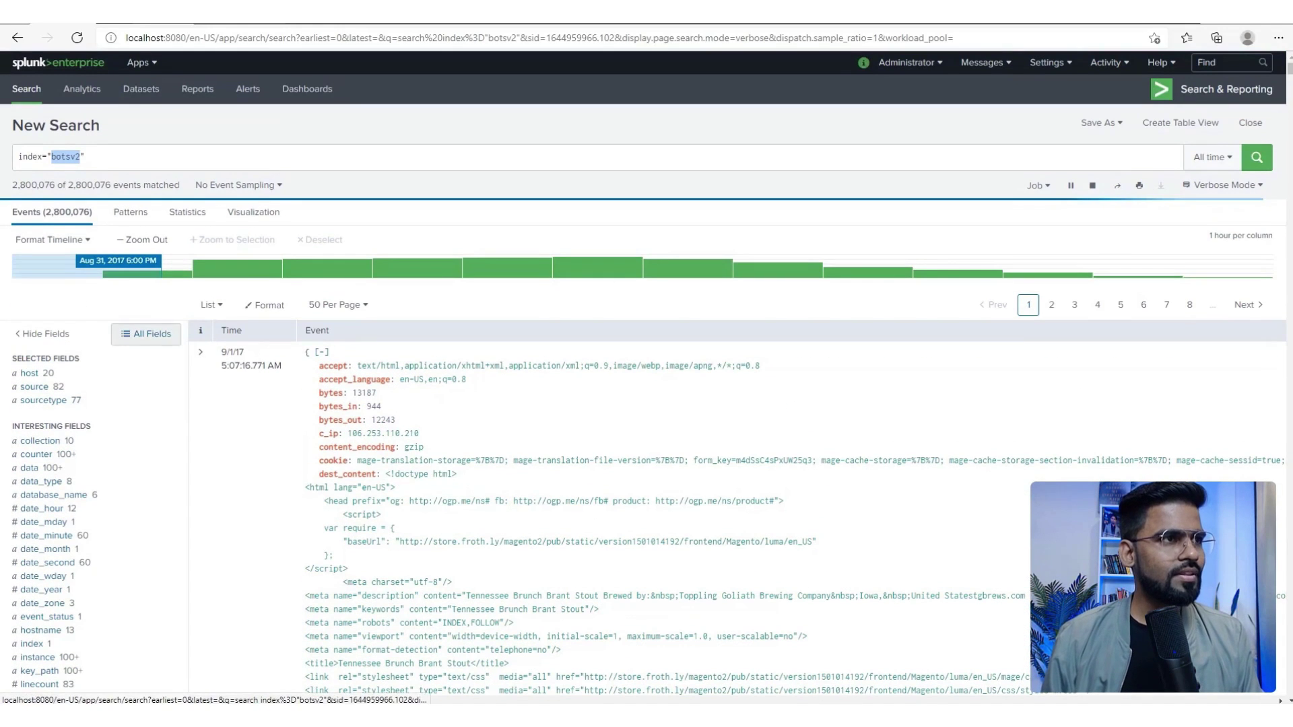
pyautogui.click(84, 156)
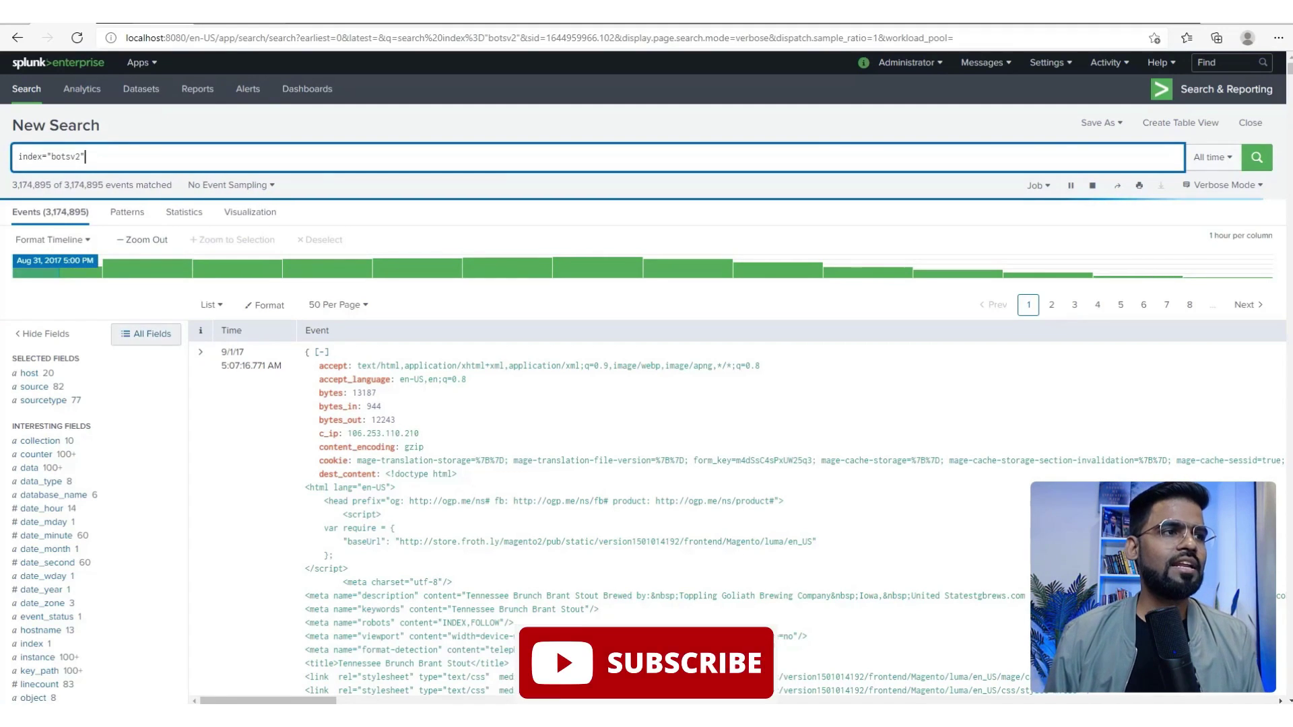
pyautogui.scroll(-2, 647, 404)
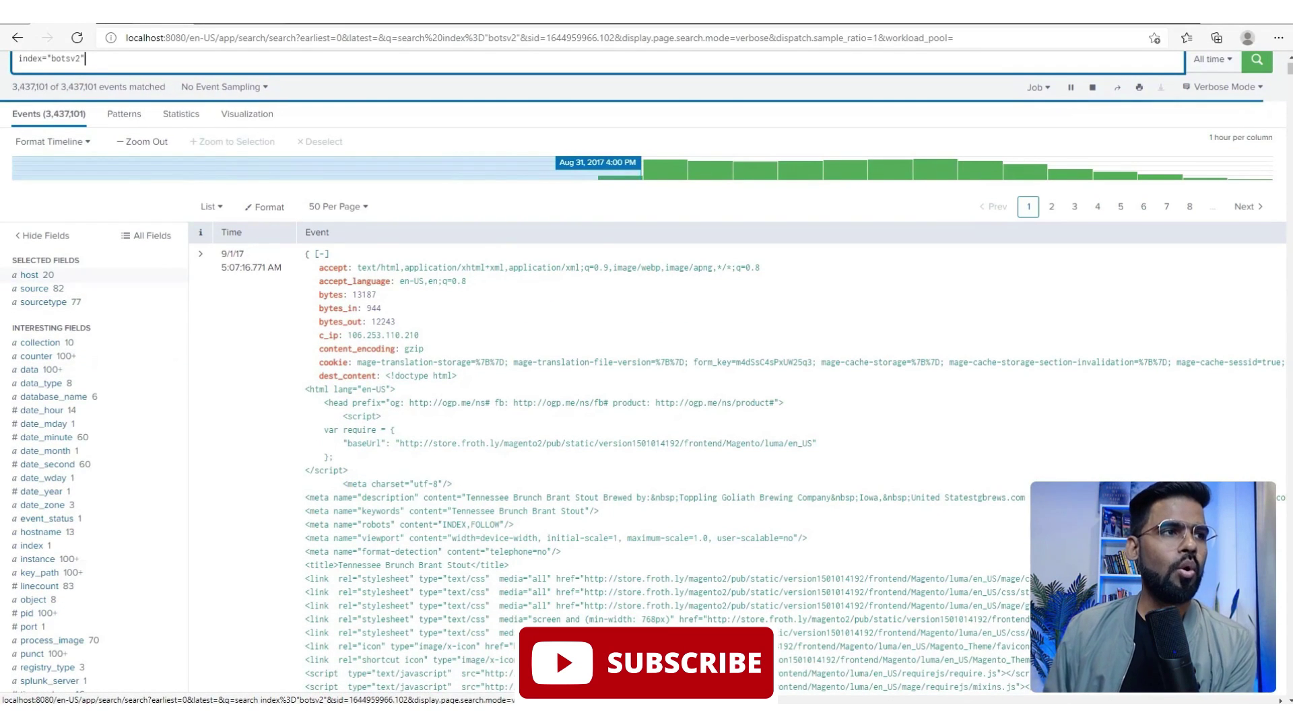
pyautogui.click(37, 275)
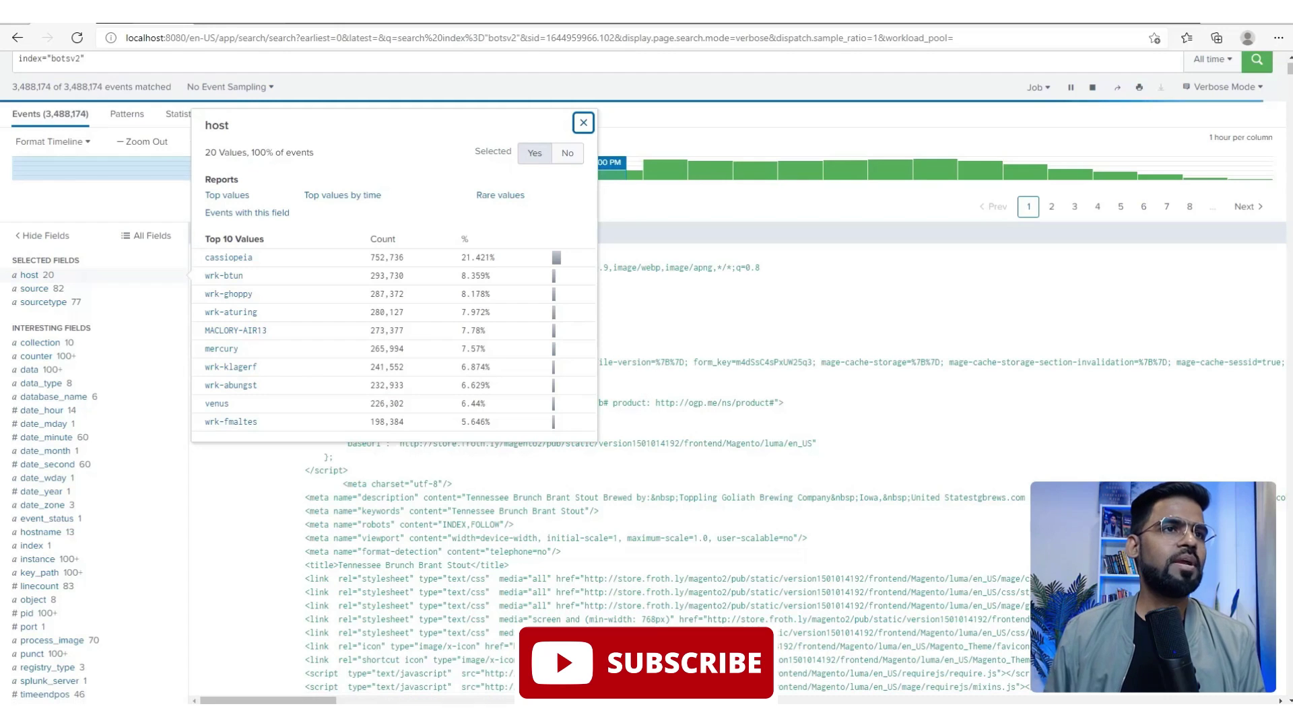
pyautogui.click(37, 288)
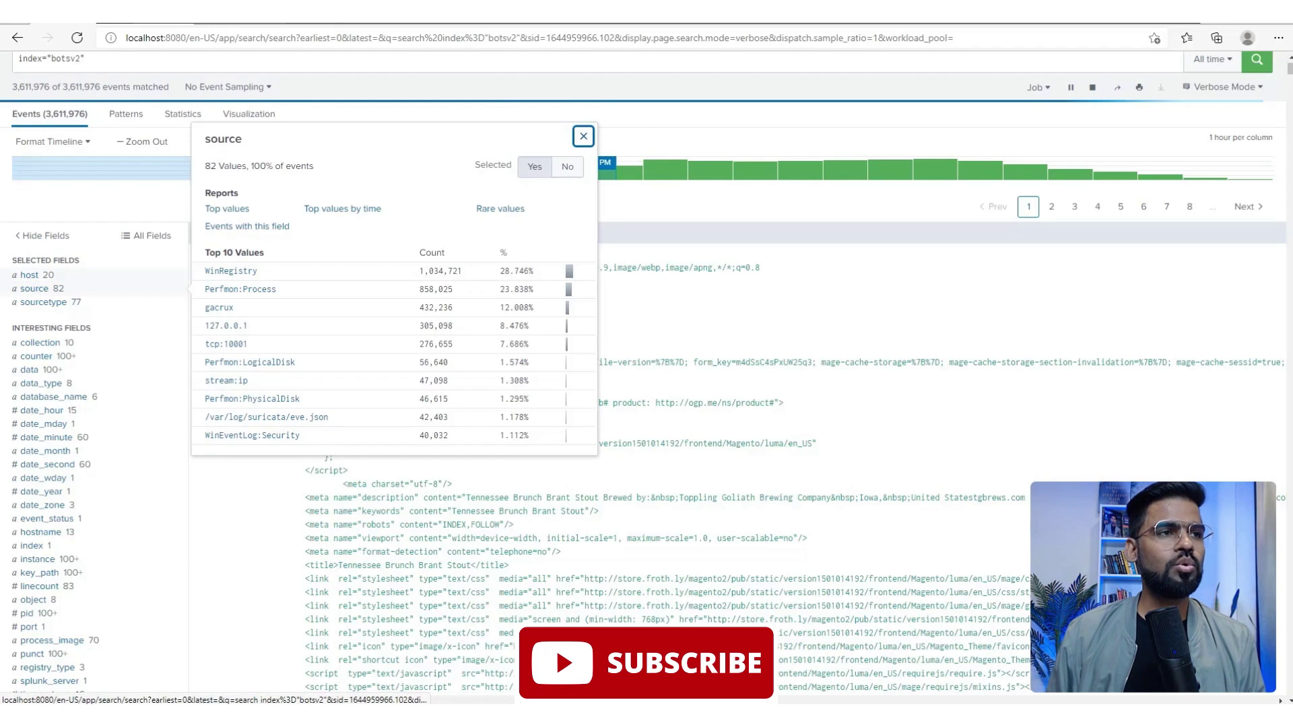
pyautogui.press('Escape')
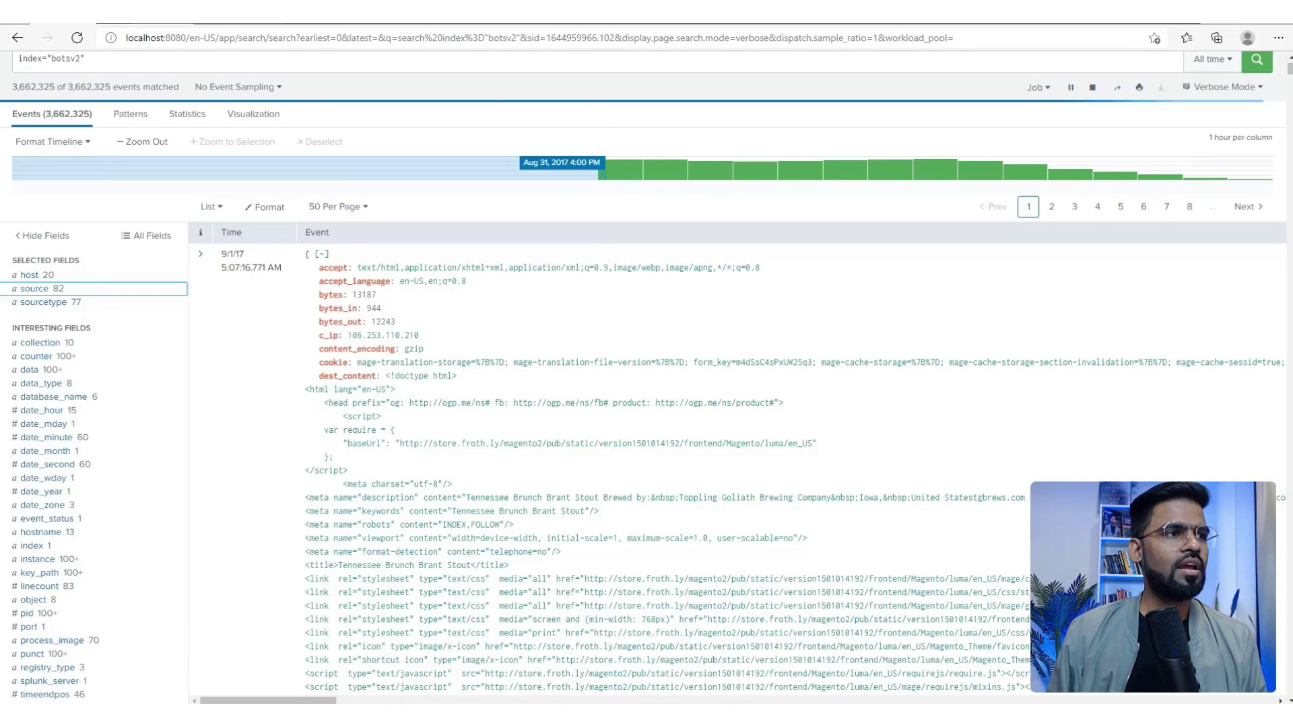
pyautogui.click(44, 302)
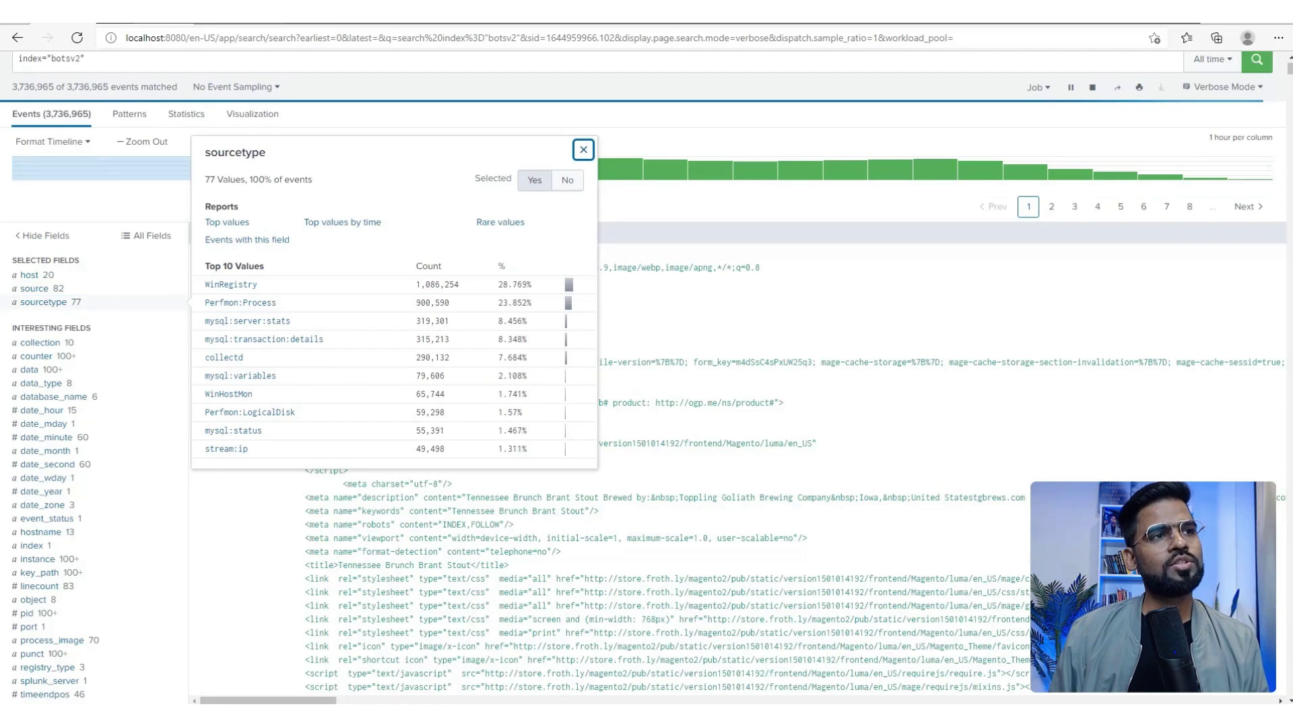
pyautogui.press('Escape')
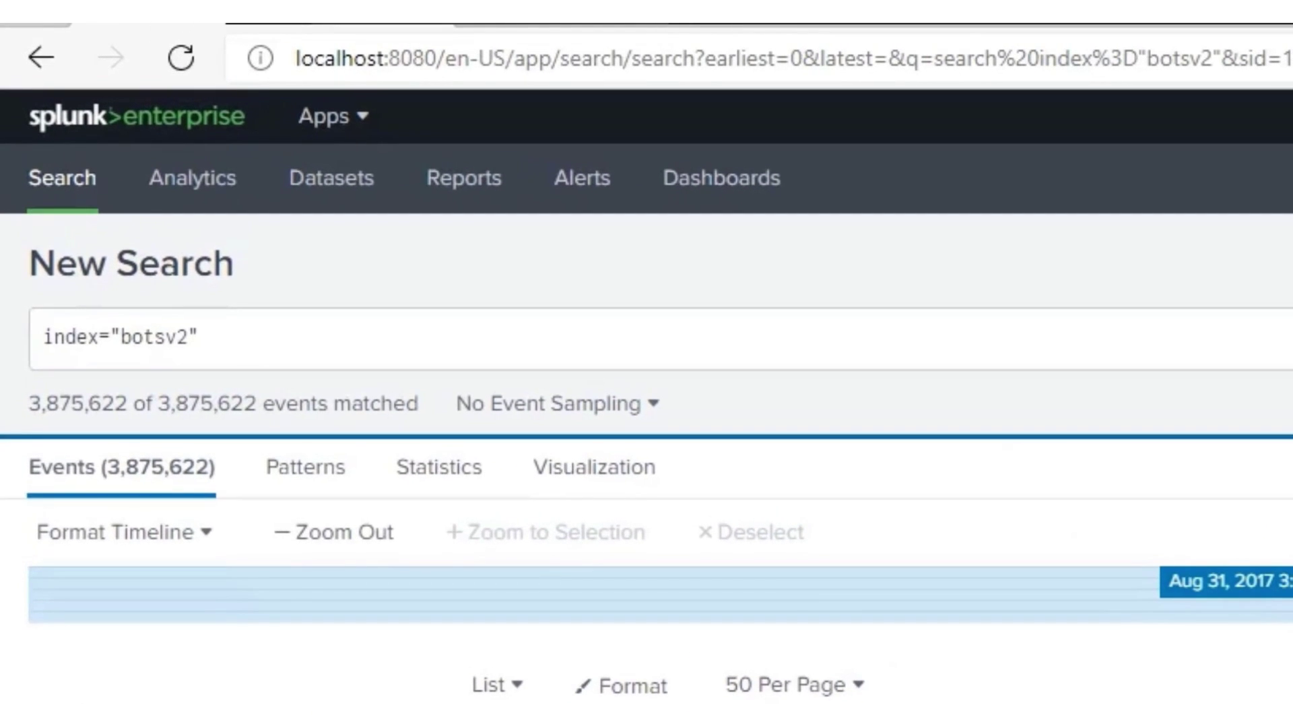
# Replace the source="" filter with an empty host="" after index="botsv2" in the query.
pyautogui.click(176, 297)
pyautogui.write('s')
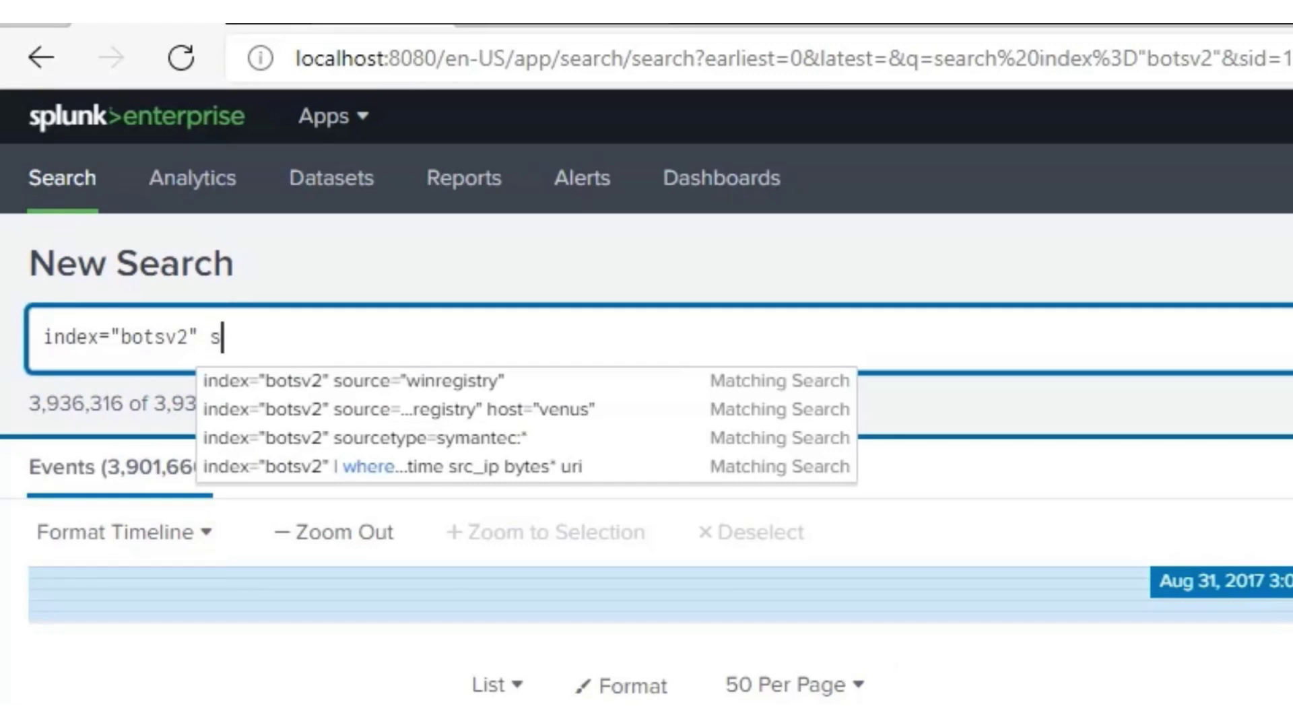
pyautogui.write('ource')
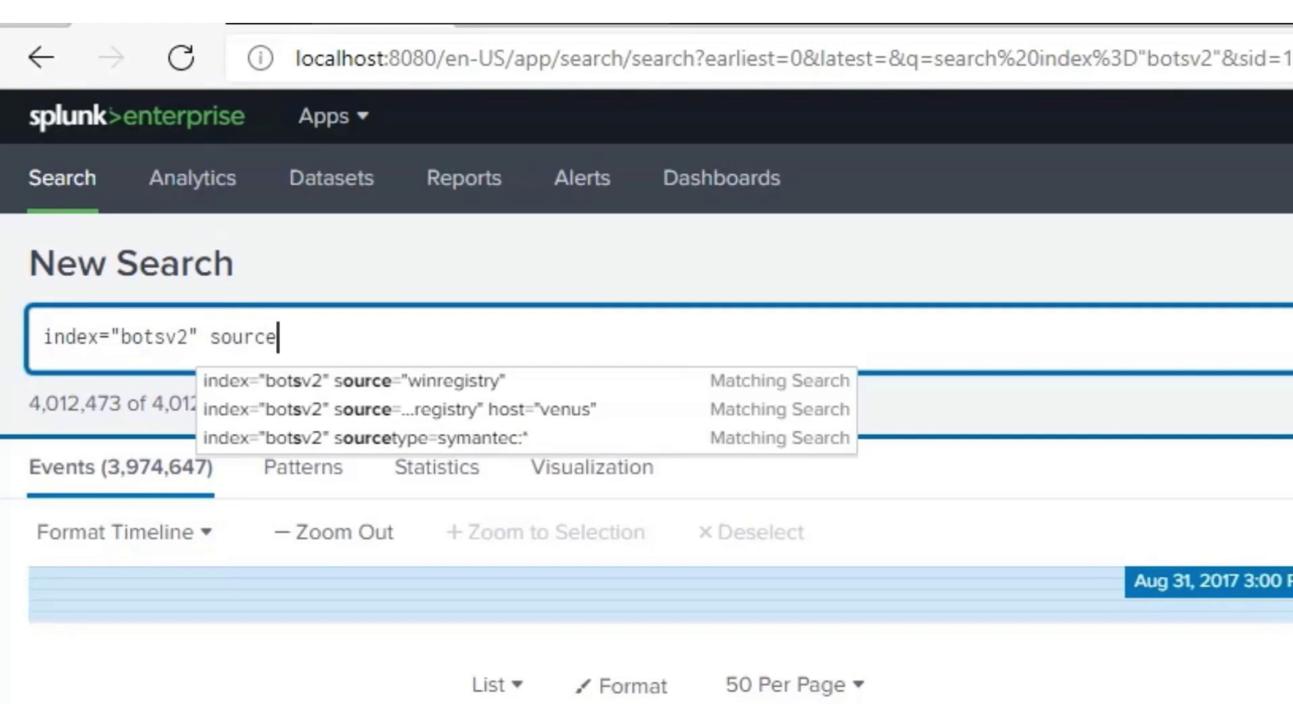
pyautogui.write('=')
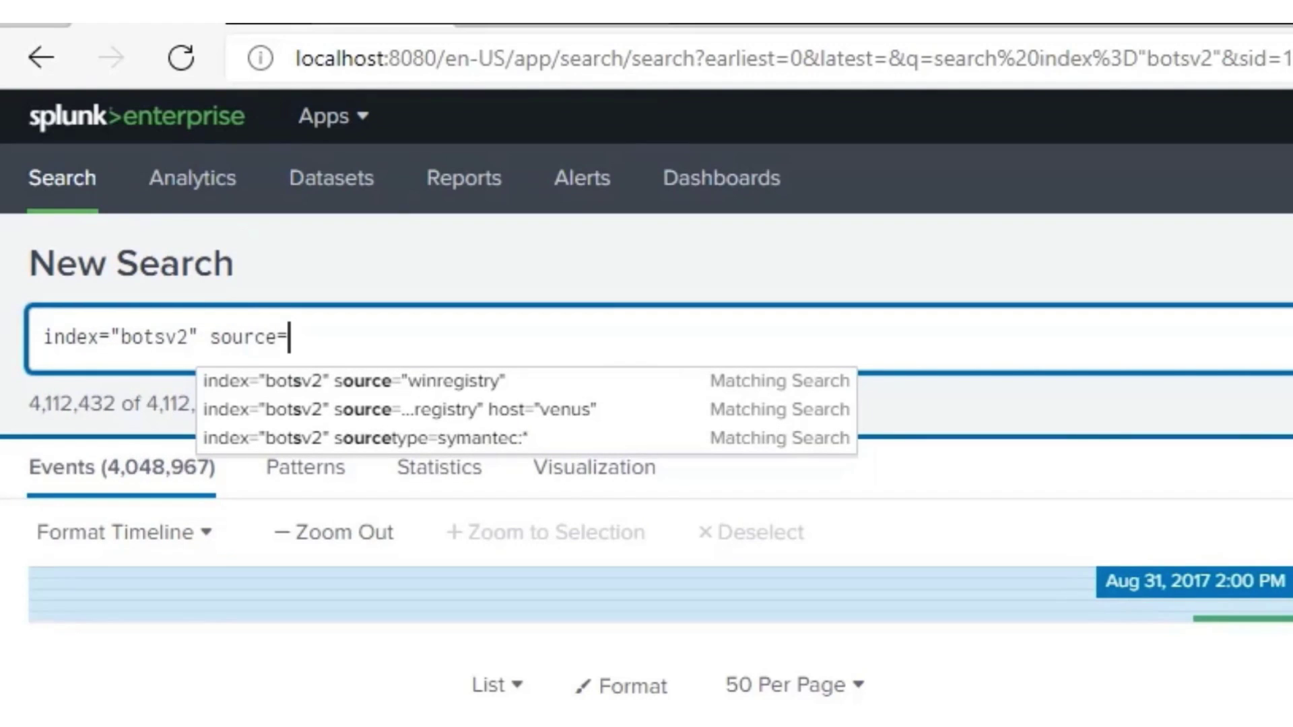
pyautogui.write('"')
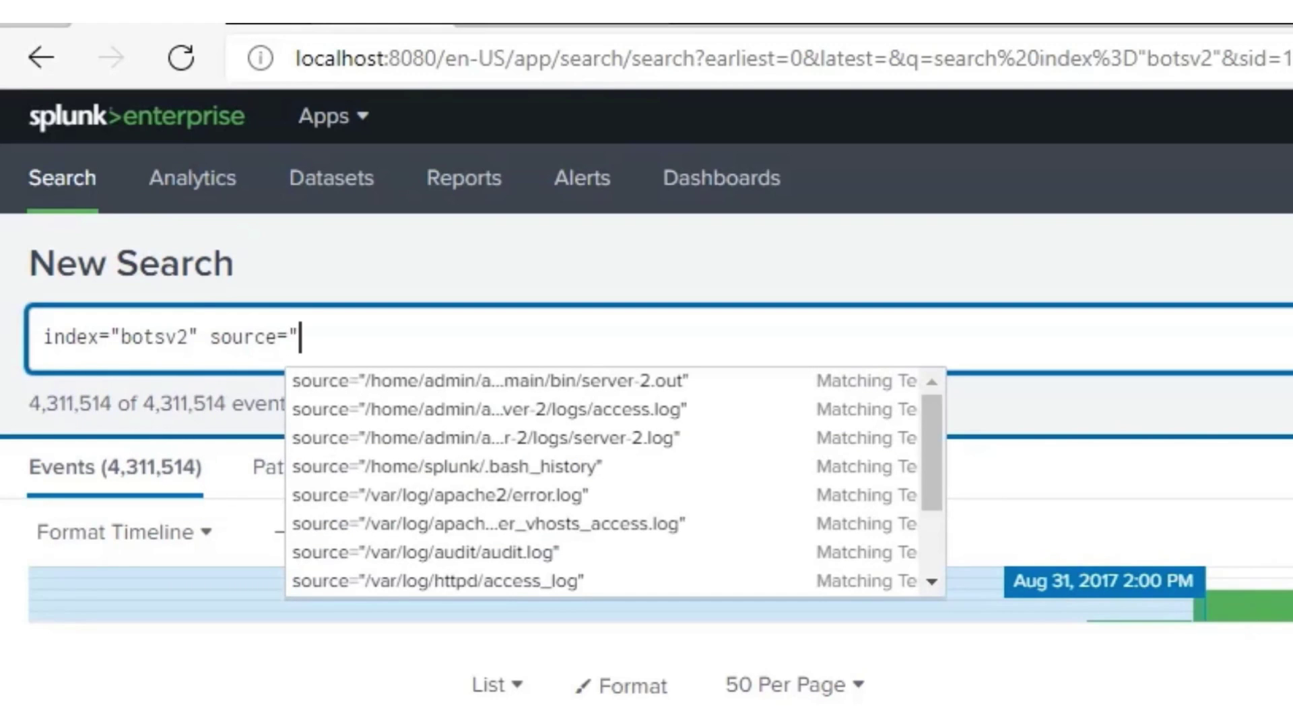
pyautogui.write('"')
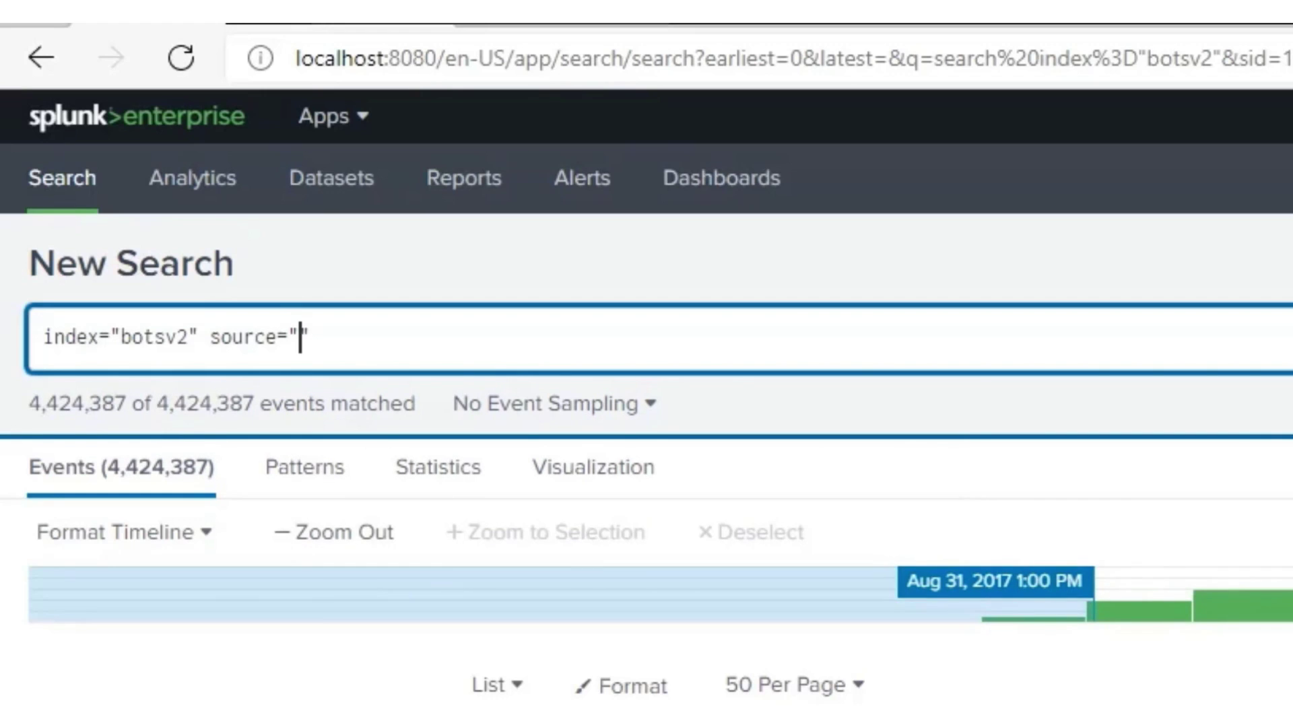
pyautogui.press('Right')
pyautogui.hotkey('shift', 'Left')
pyautogui.hotkey('shift', 'Left')
pyautogui.hotkey('shift', 'Left')
pyautogui.press('BackSpace')
pyautogui.press('BackSpace')
pyautogui.press('BackSpace')
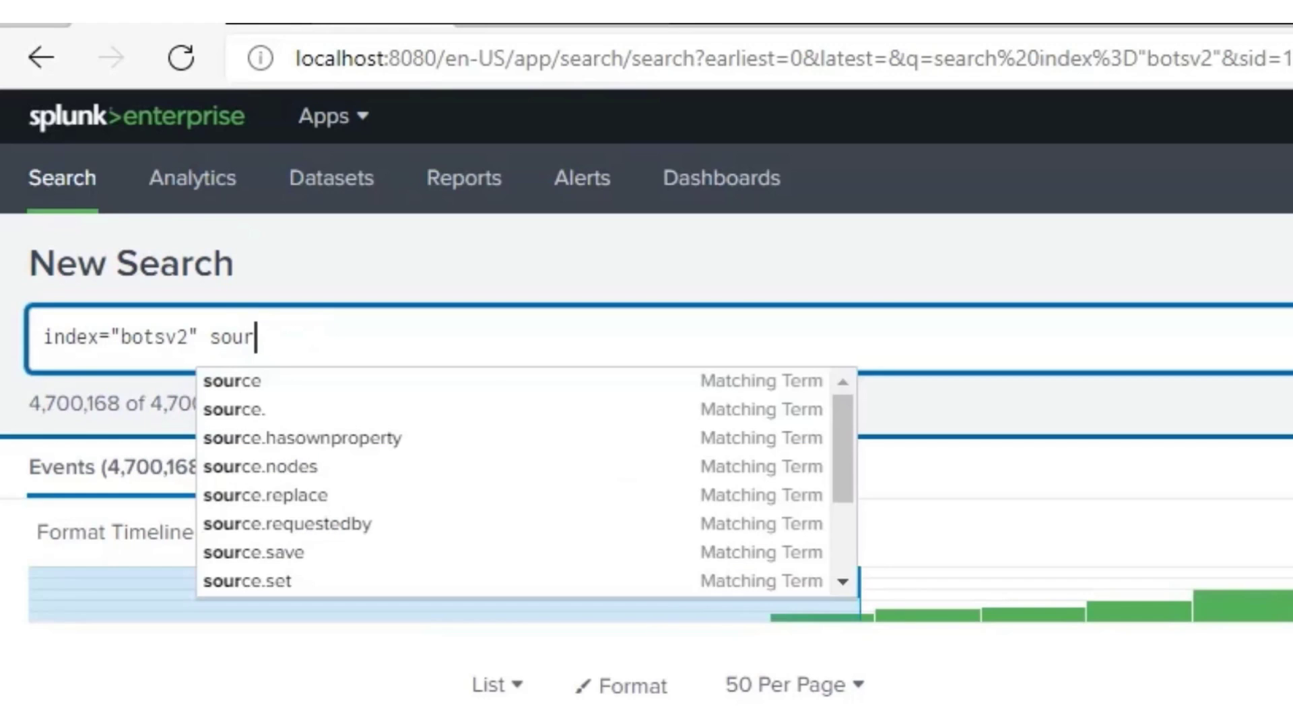
pyautogui.press('BackSpace')
pyautogui.press('BackSpace')
pyautogui.press('BackSpace')
pyautogui.press('BackSpace')
pyautogui.write('host=')
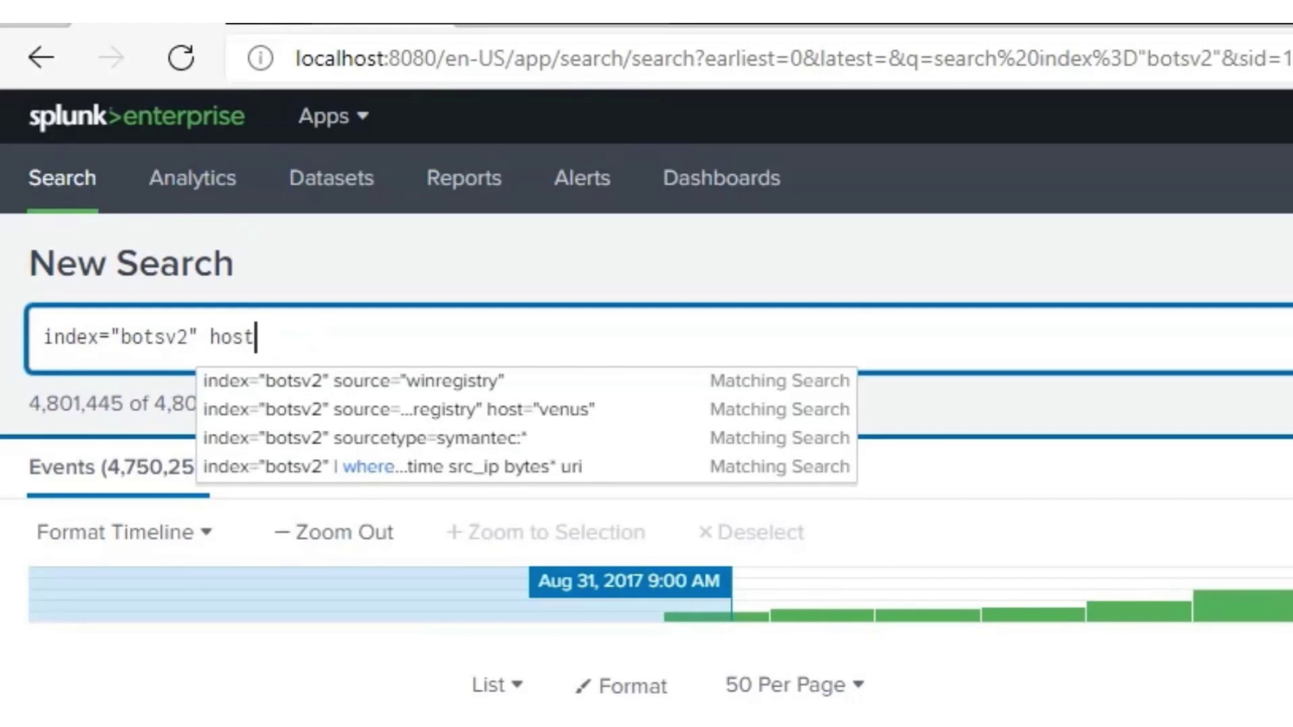
pyautogui.write('"')
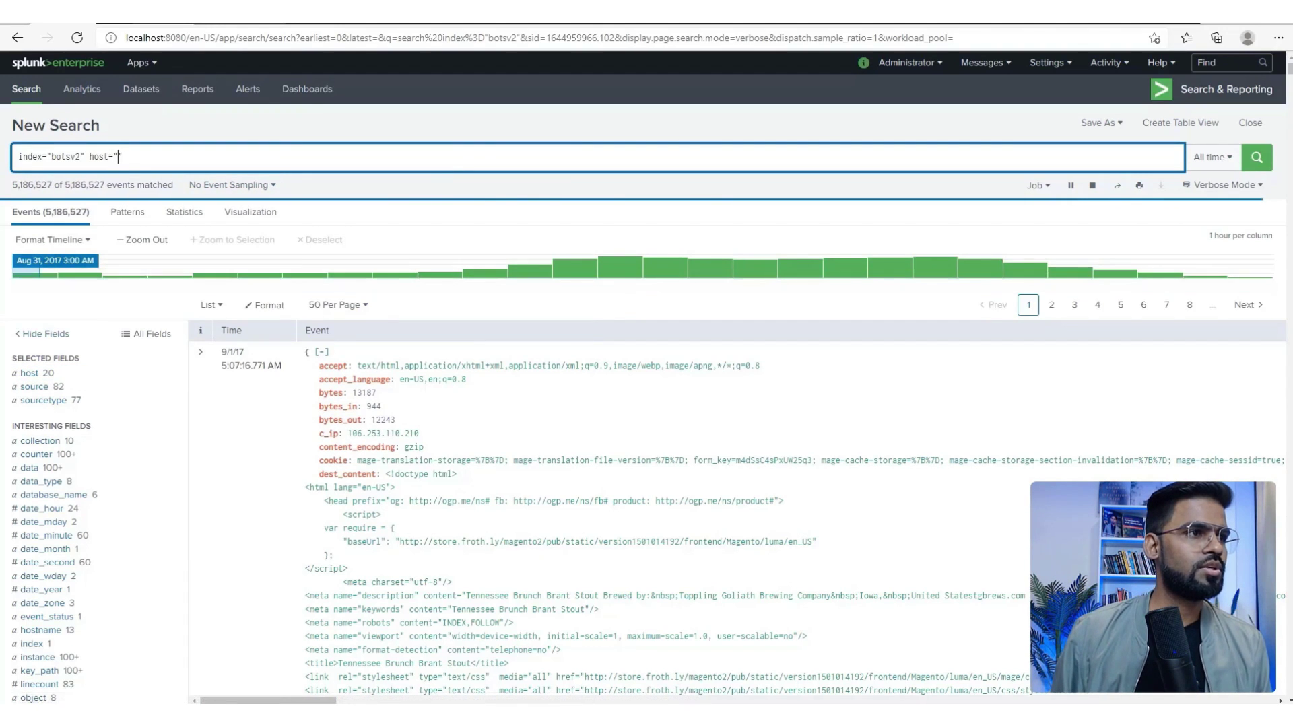
# Check the host field's values, then run index="botsv2" host="venus".
pyautogui.click(29, 373)
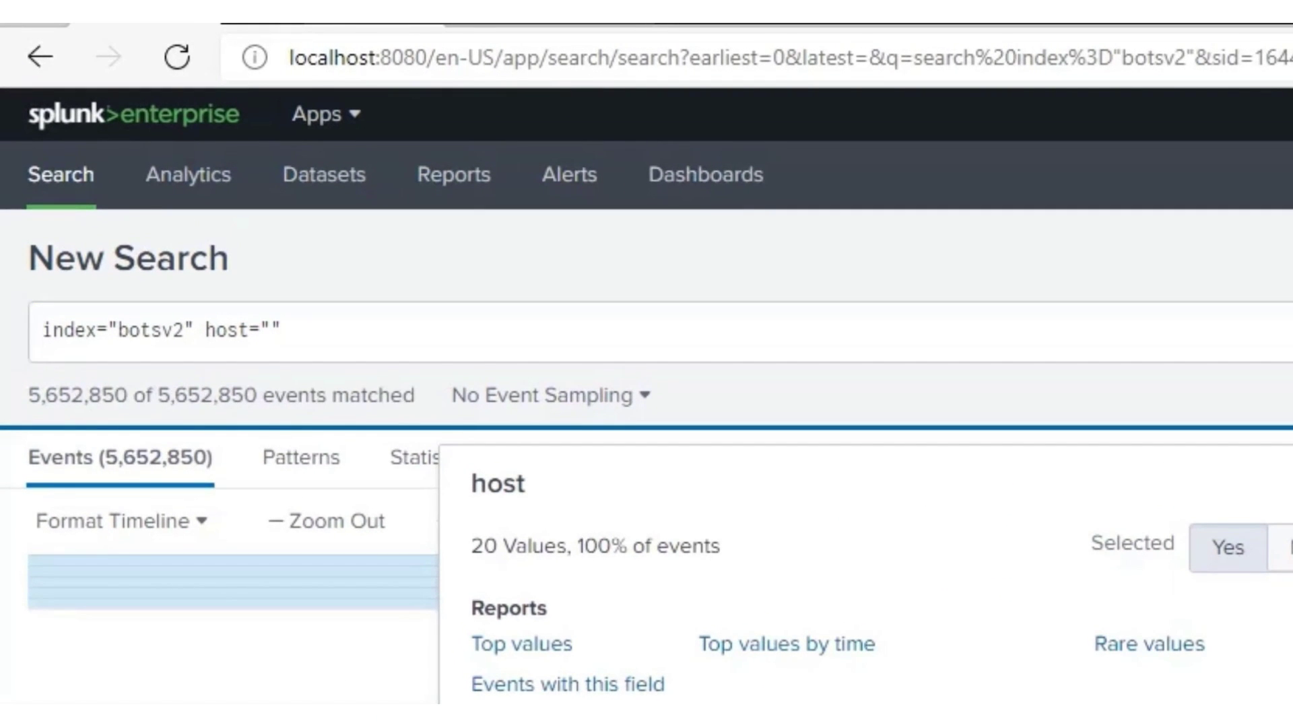
pyautogui.click(283, 330)
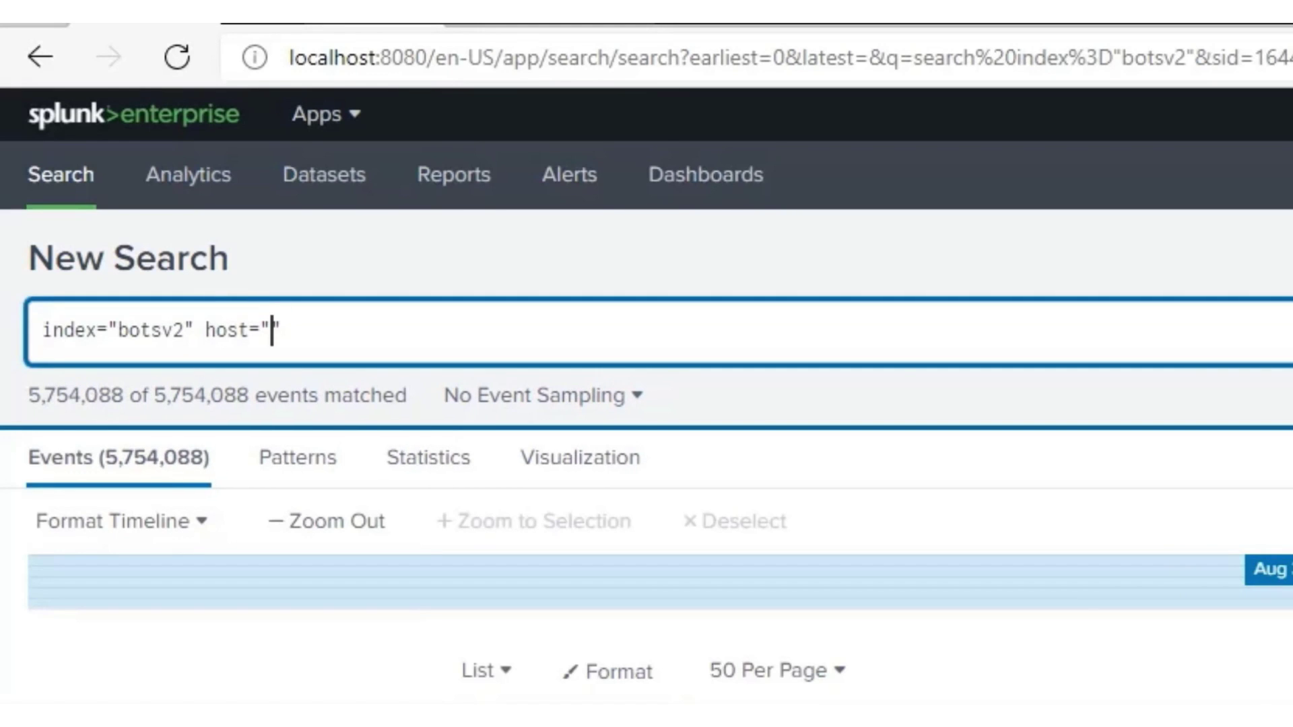
pyautogui.write('venus')
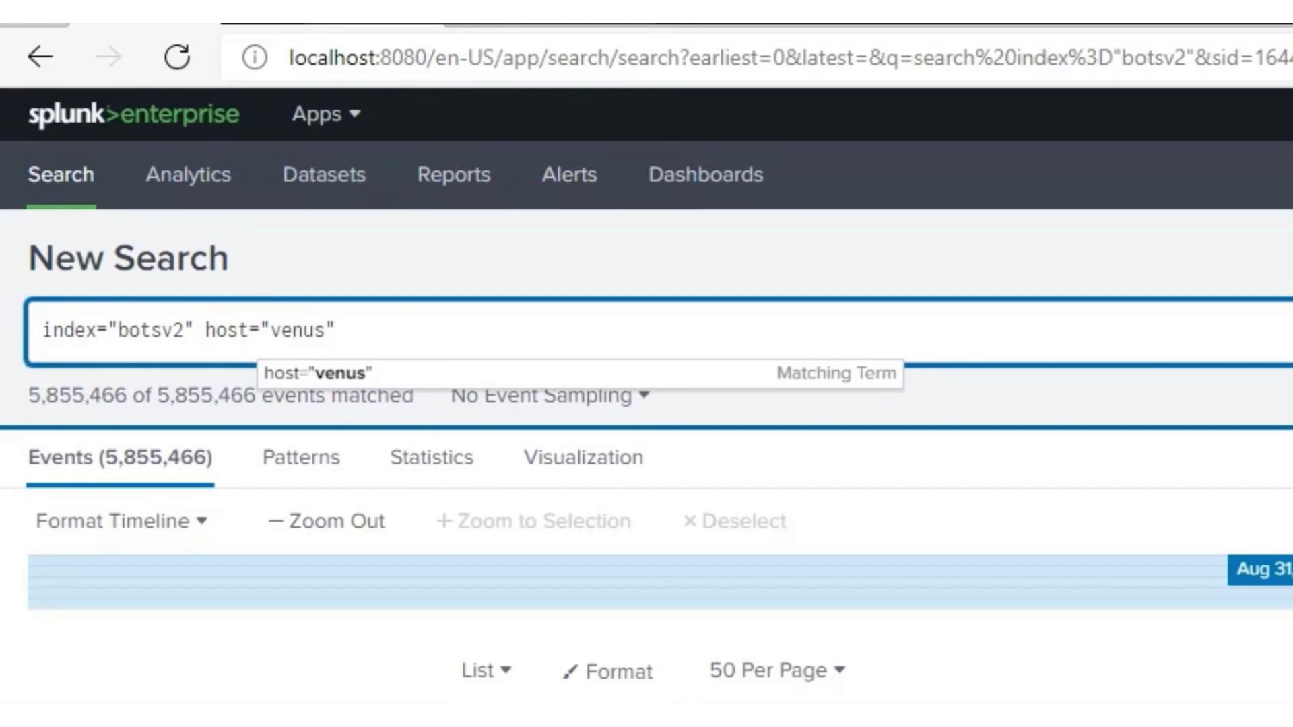
pyautogui.press('Return')
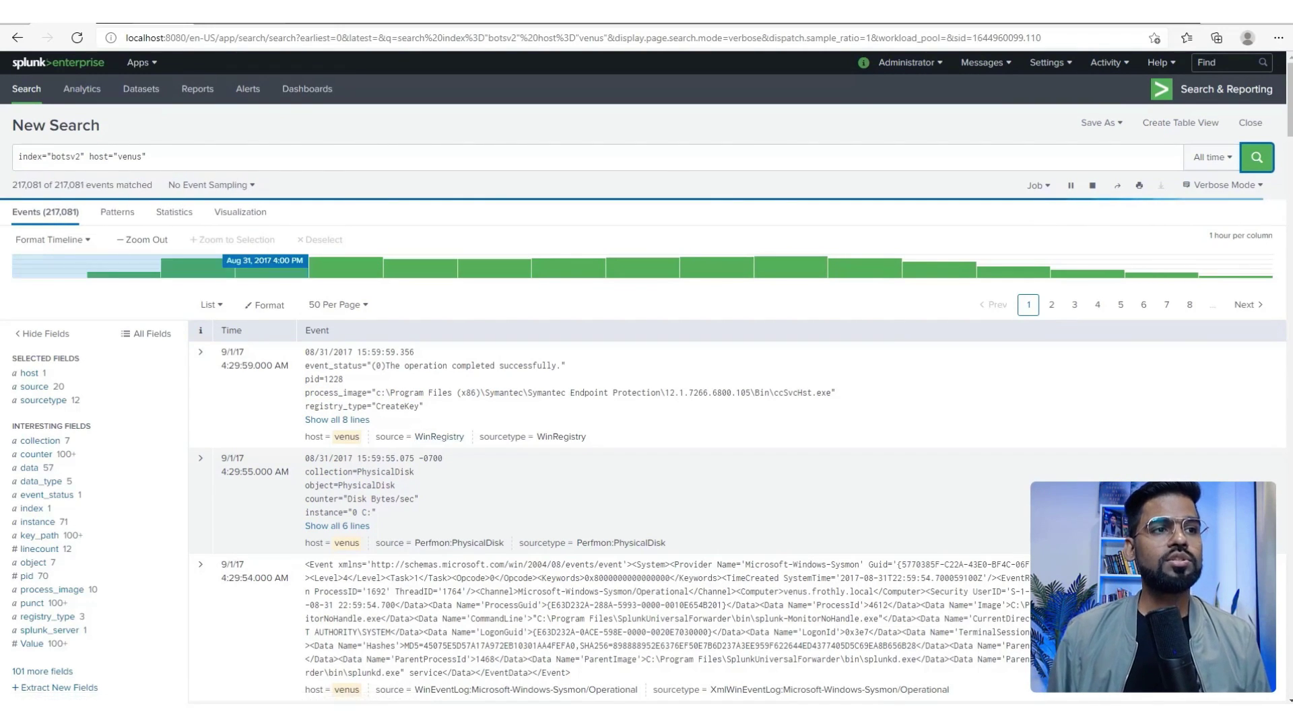
# Inspect the first venus event's source, WinRegistry sourcetype and process_image values, then open Analytics.
pyautogui.moveTo(381, 436); pyautogui.dragTo(425, 436)
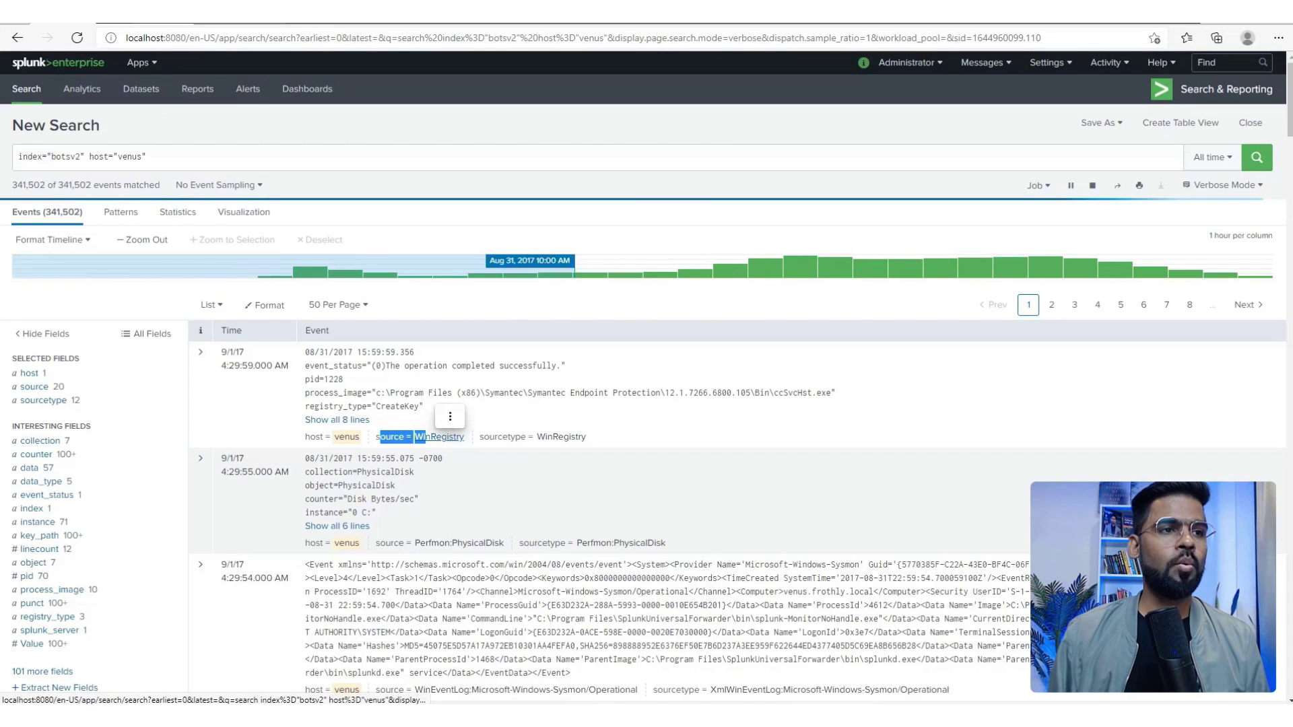
pyautogui.doubleClick(560, 436)
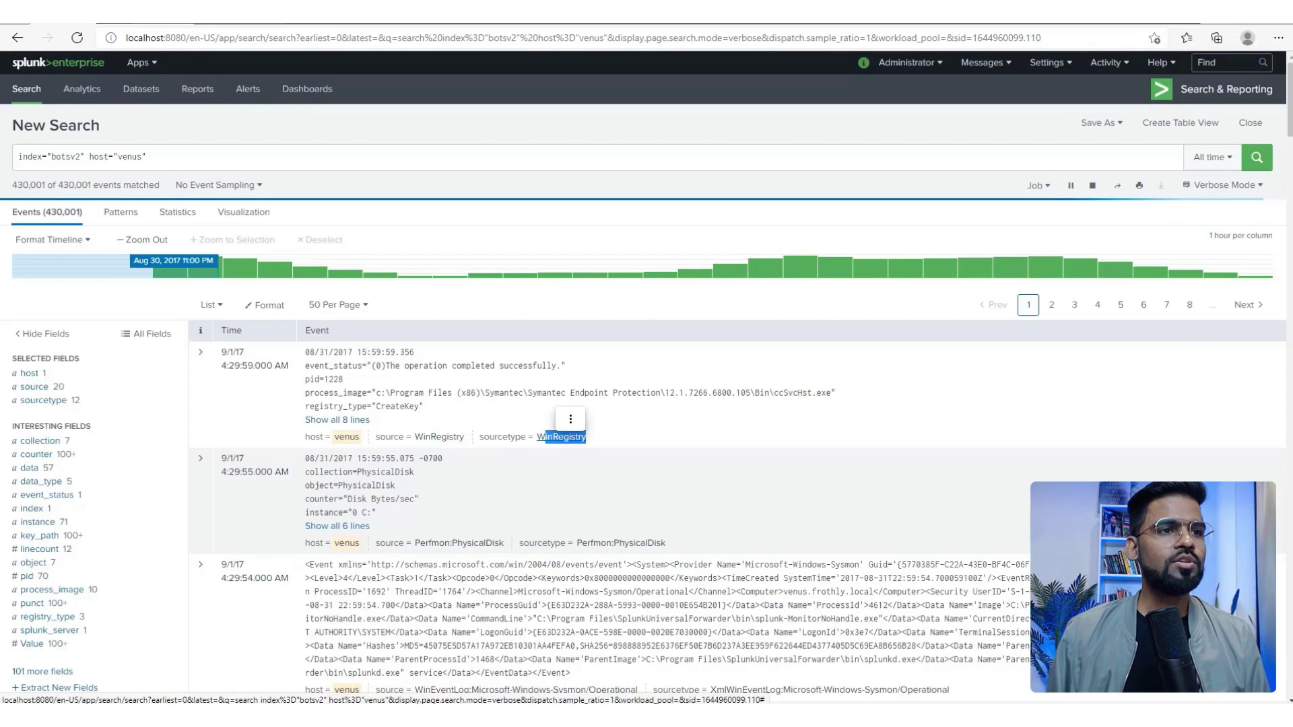
pyautogui.click(561, 437)
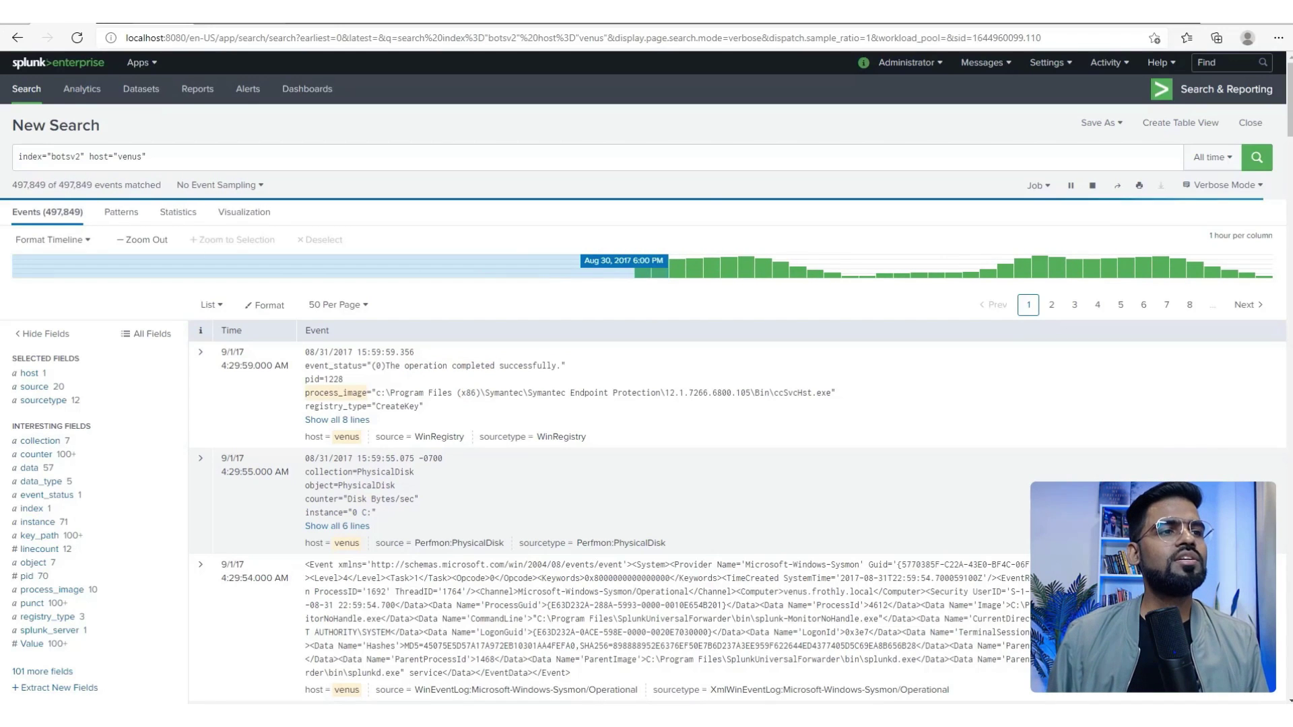
pyautogui.moveTo(376, 393); pyautogui.dragTo(664, 392)
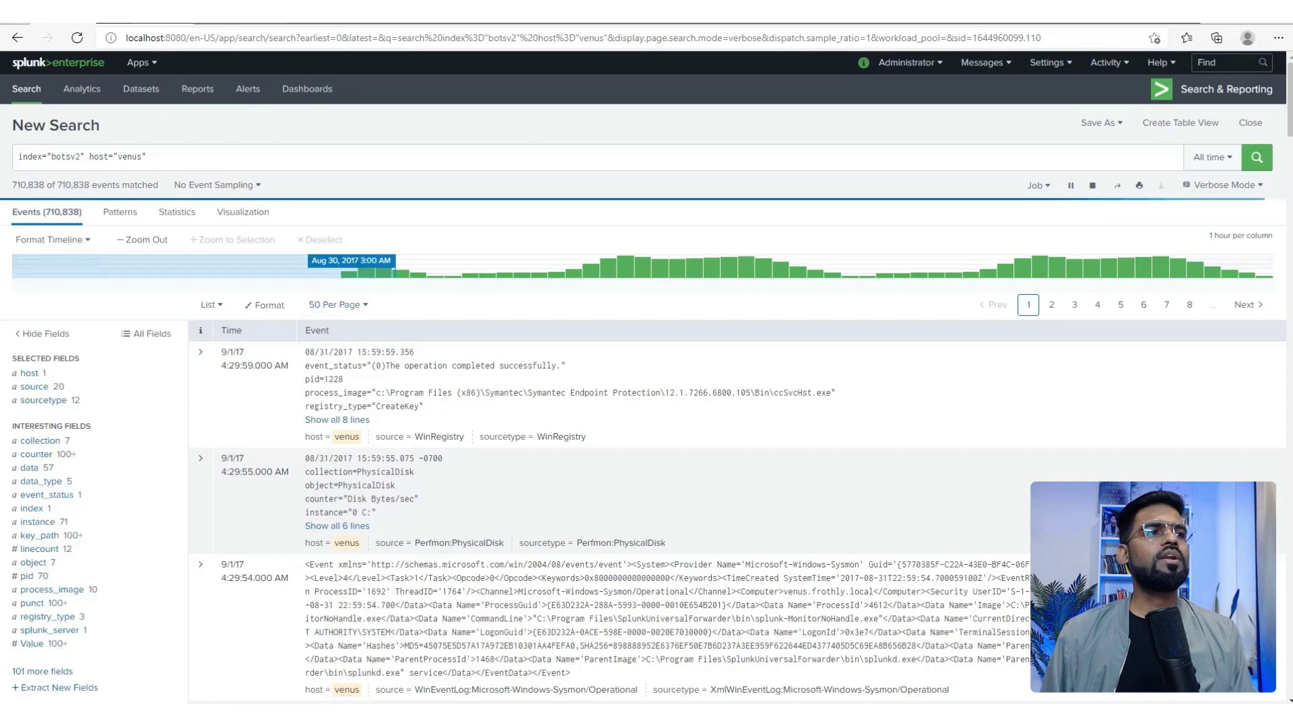
pyautogui.click(82, 89)
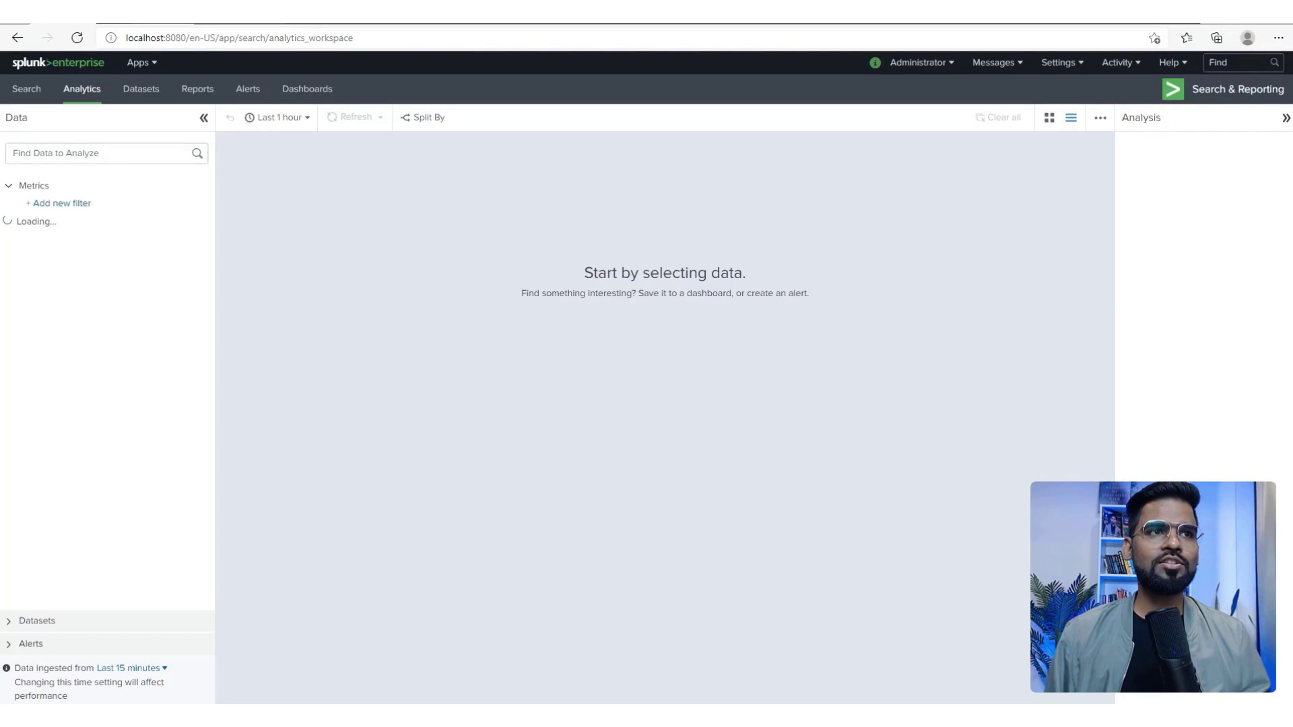
# Preview the Local_User_Account_Creation dataset's 9 results, then go back to the Datasets list.
pyautogui.click(140, 89)
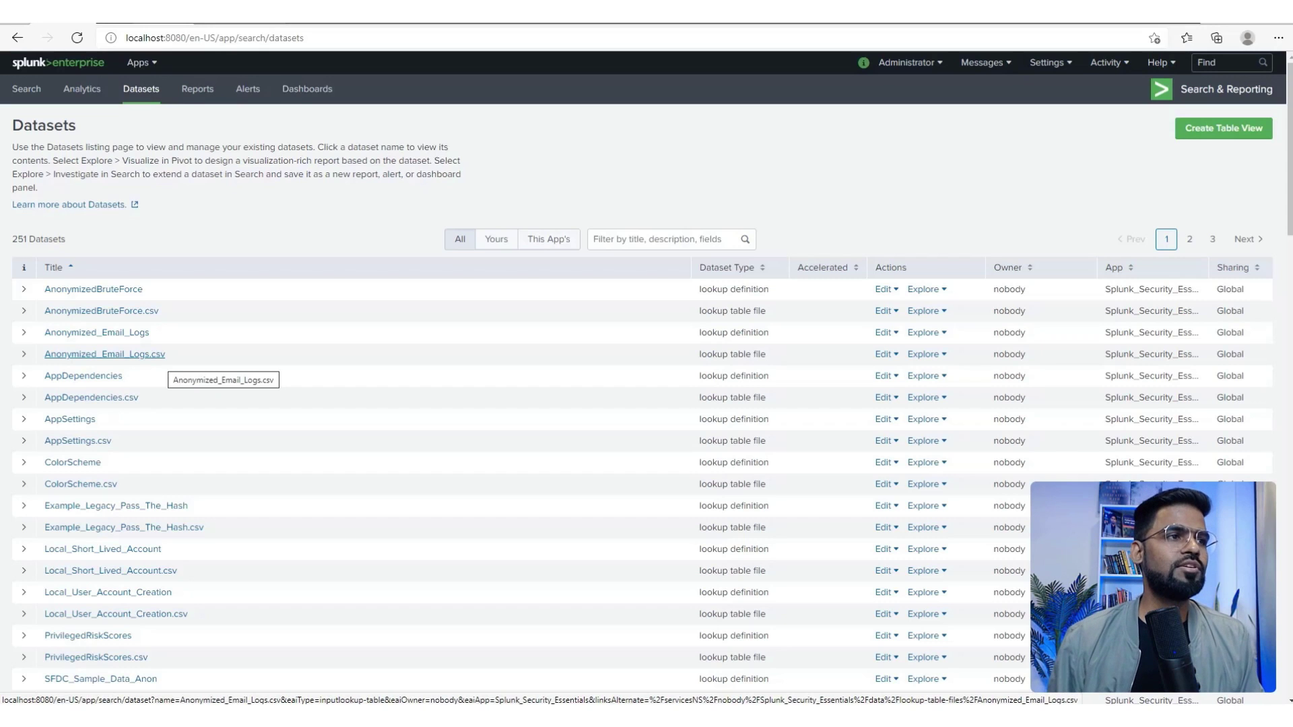
pyautogui.scroll(-3, 108, 364)
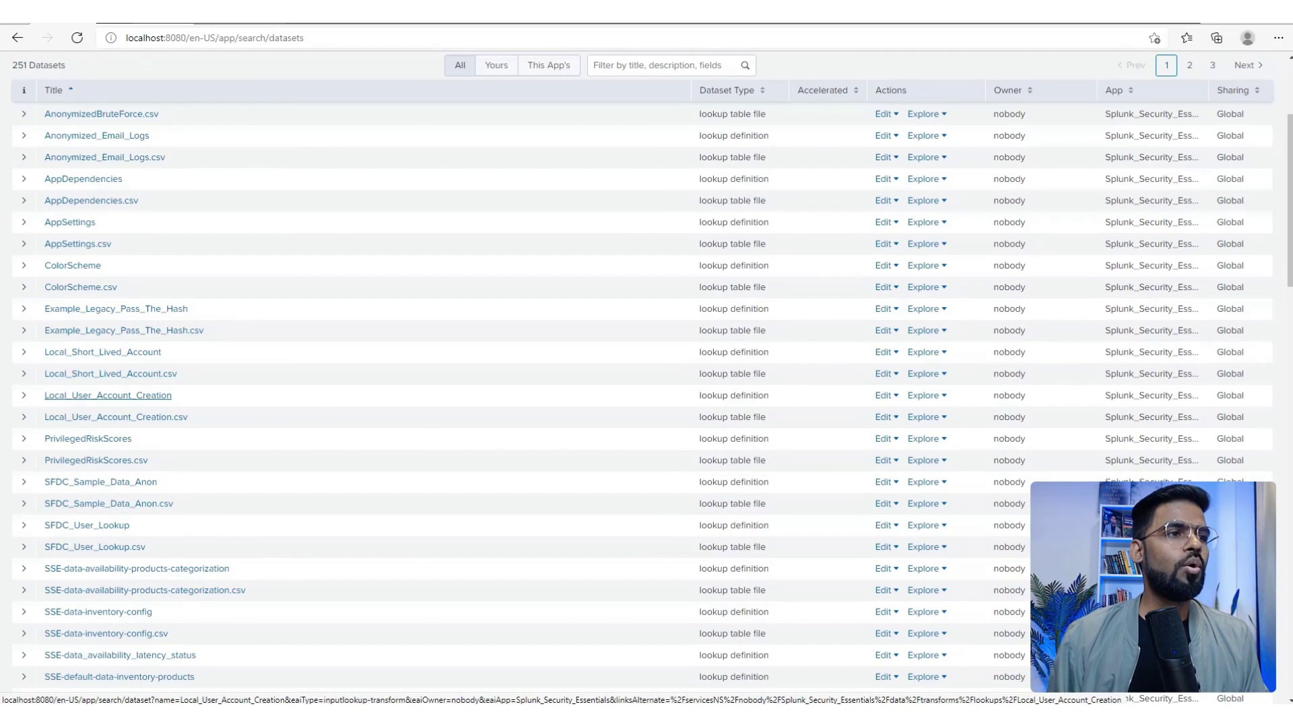
pyautogui.click(108, 396)
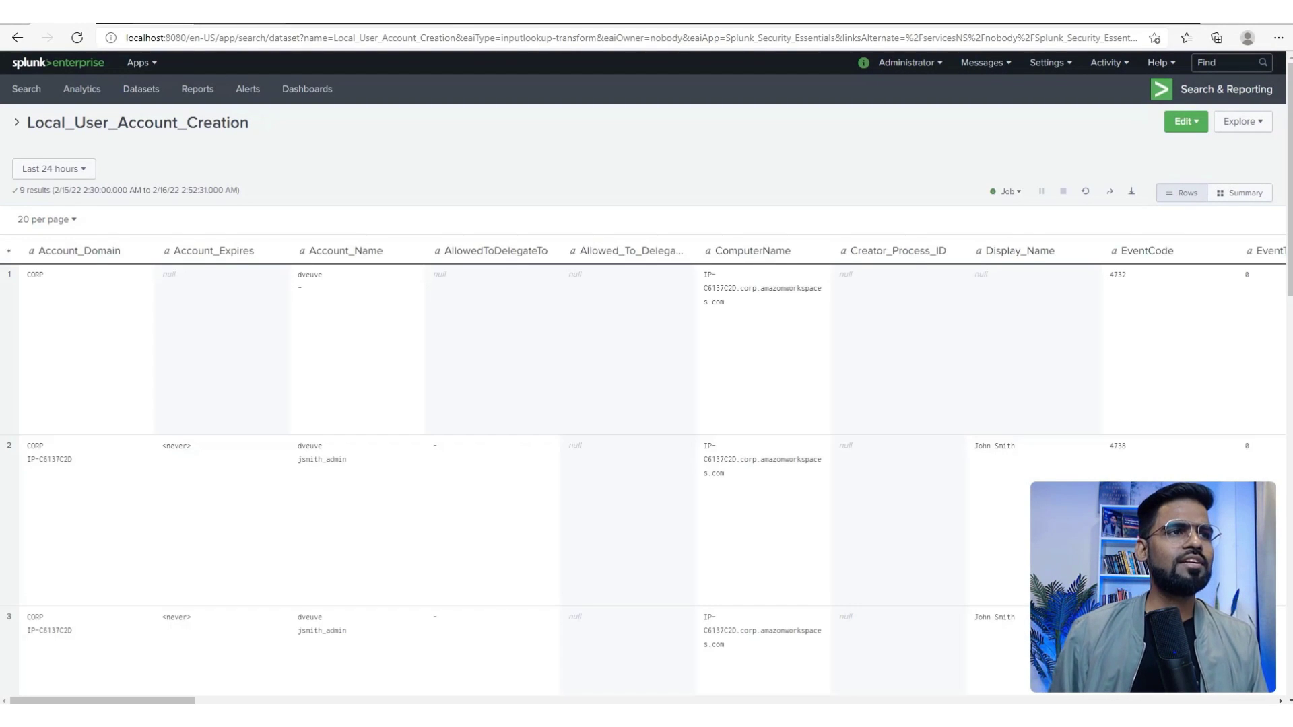
pyautogui.click(18, 37)
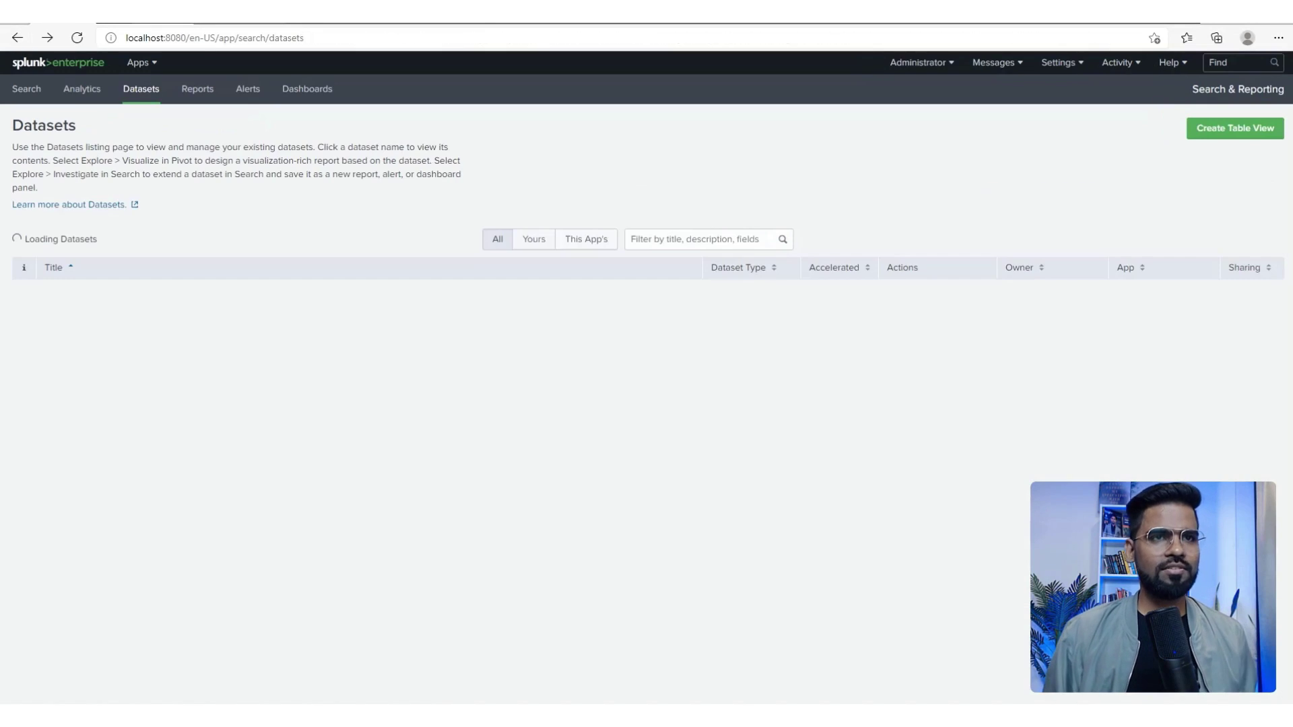
# Browse the Reports (6), Alerts (0) and Dashboards (3 classic) listings.
pyautogui.click(197, 89)
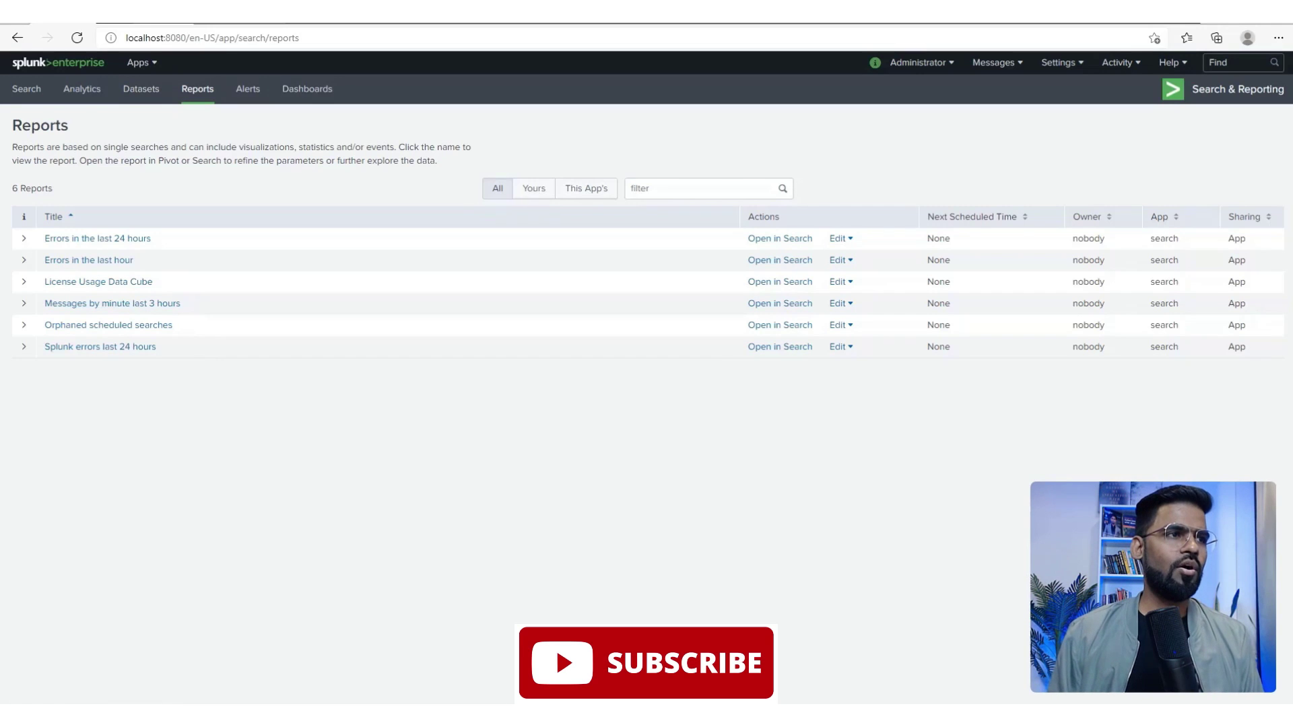
pyautogui.click(248, 88)
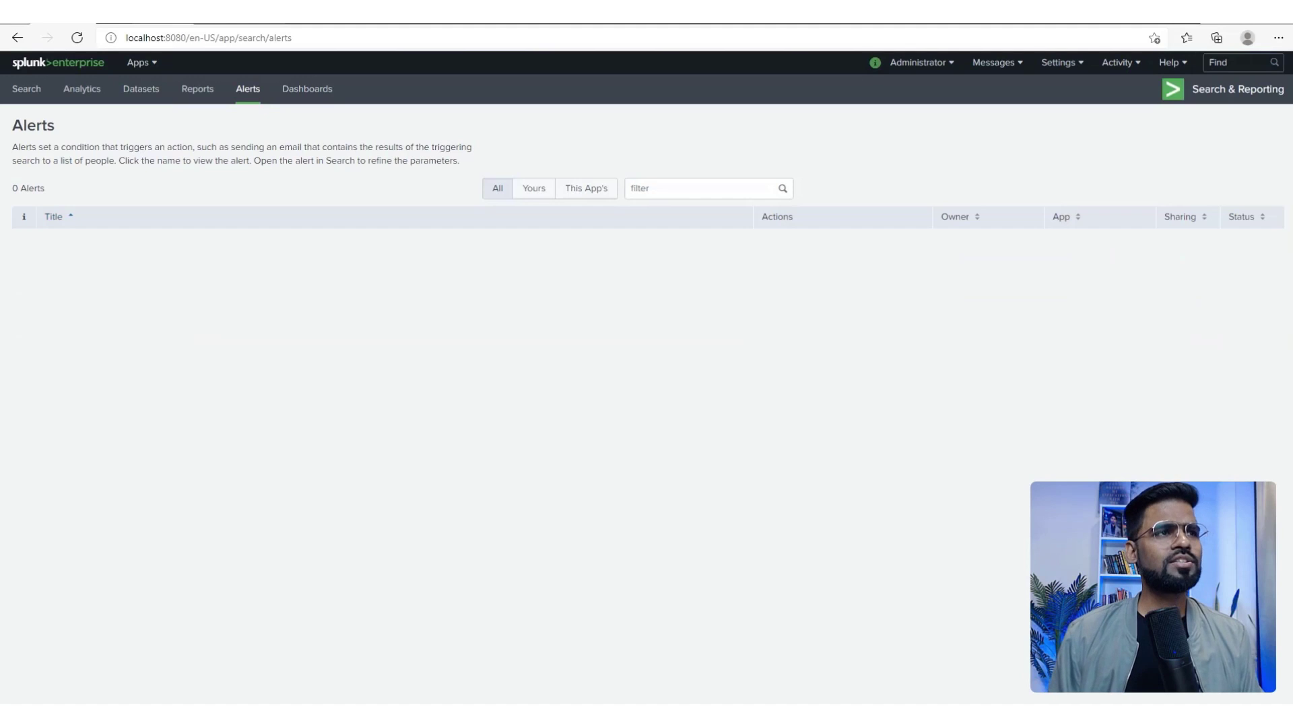
pyautogui.click(307, 89)
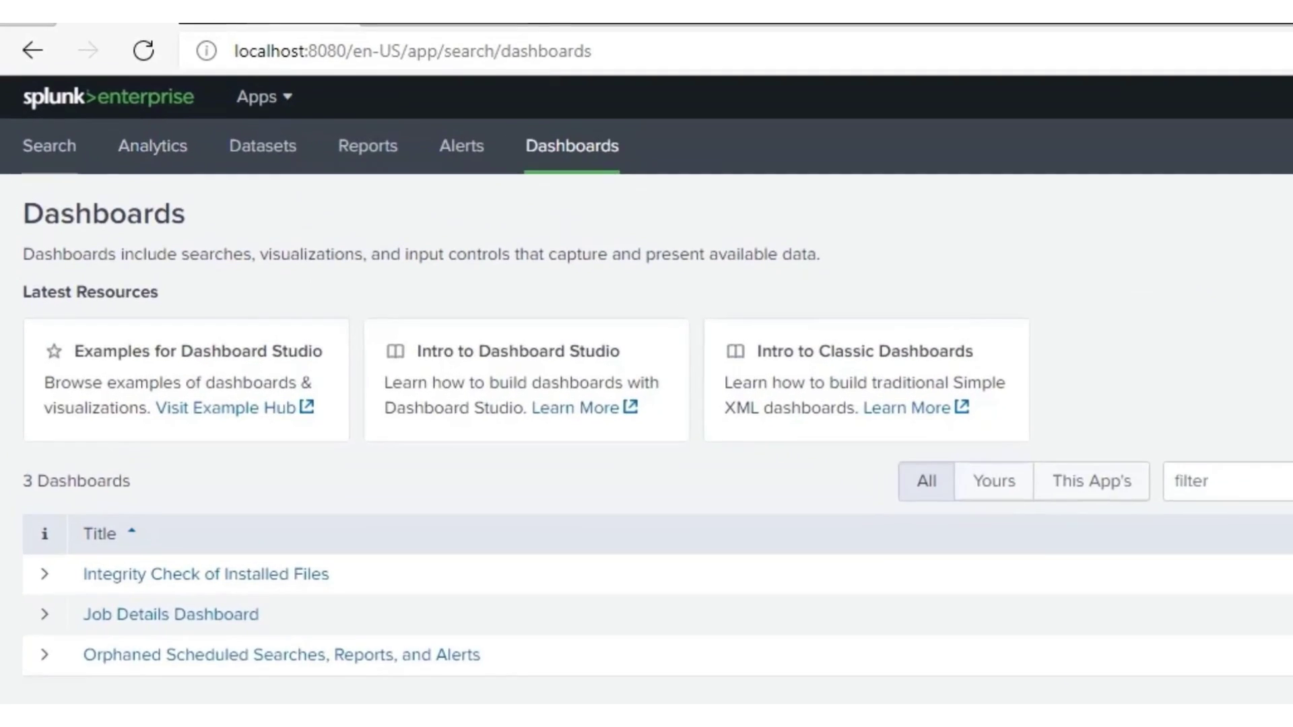
# Run a fresh index="botsv2" search over the last 24 hours, returning 0 events.
pyautogui.click(27, 89)
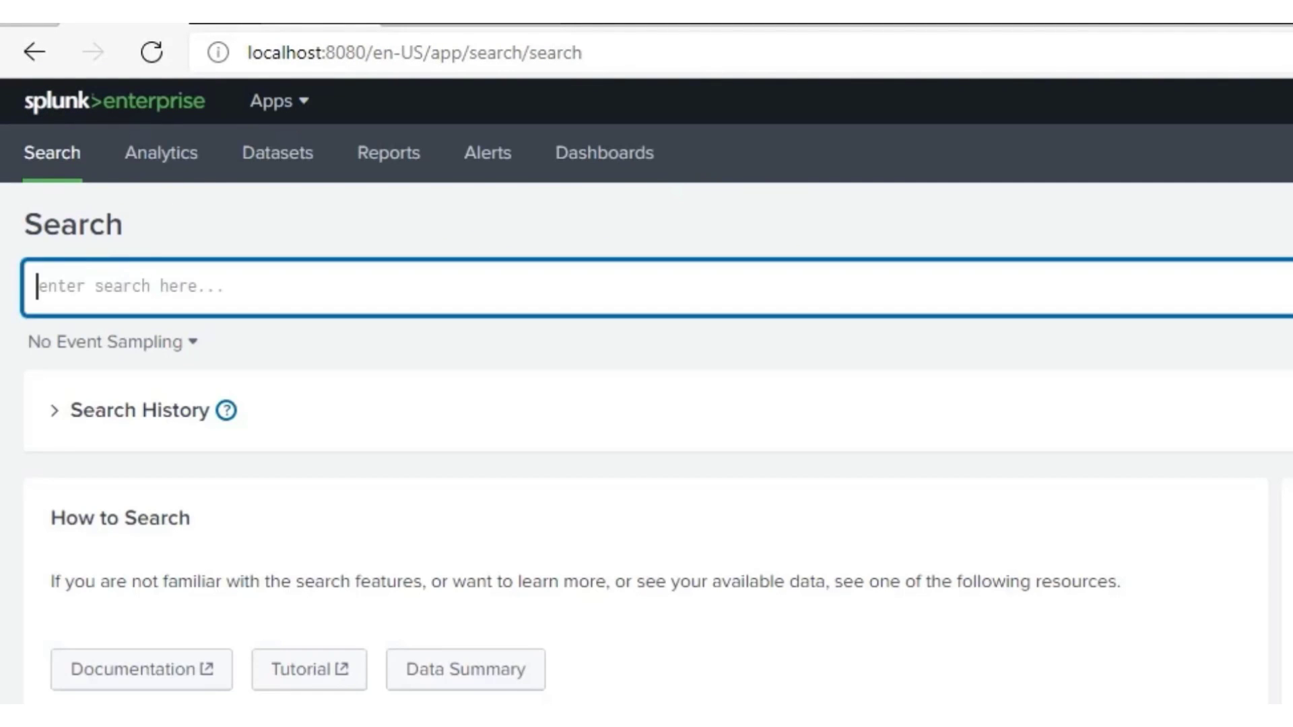
pyautogui.write('index')
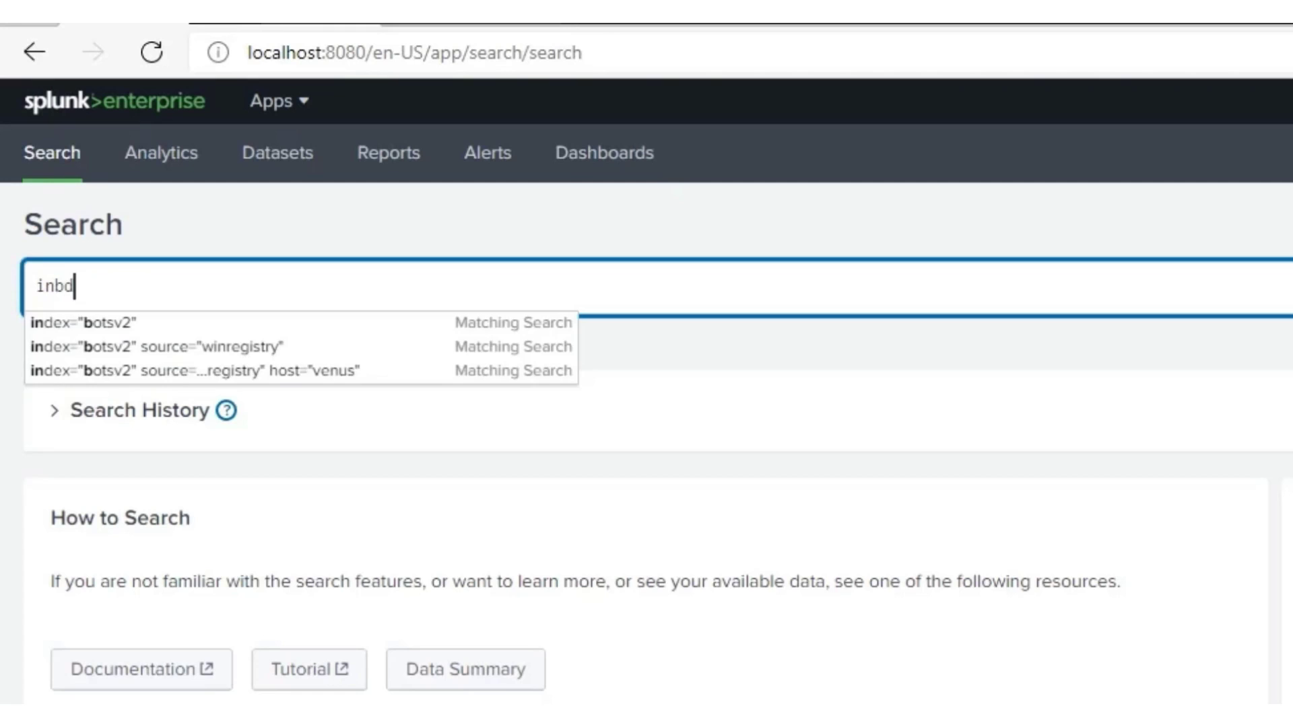
pyautogui.press('BackSpace')
pyautogui.press('BackSpace')
pyautogui.press('BackSpace')
pyautogui.write('de')
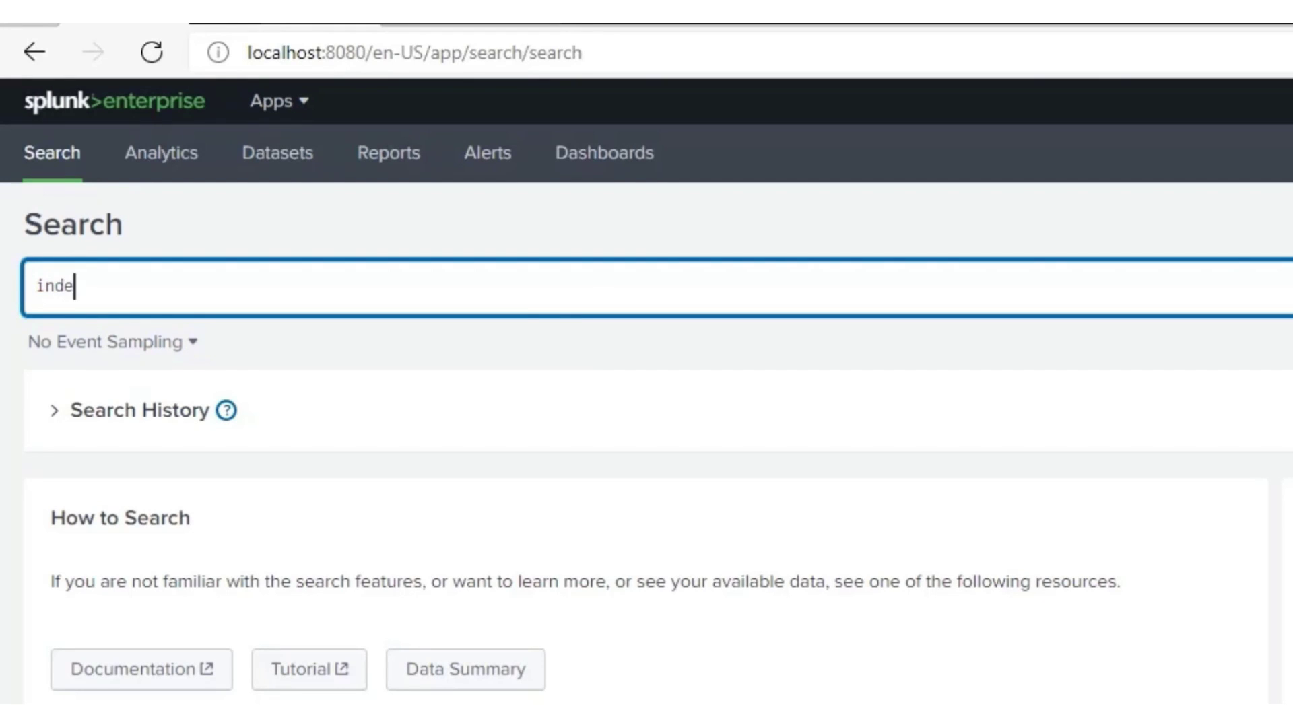
pyautogui.write('x=""')
pyautogui.write('bot')
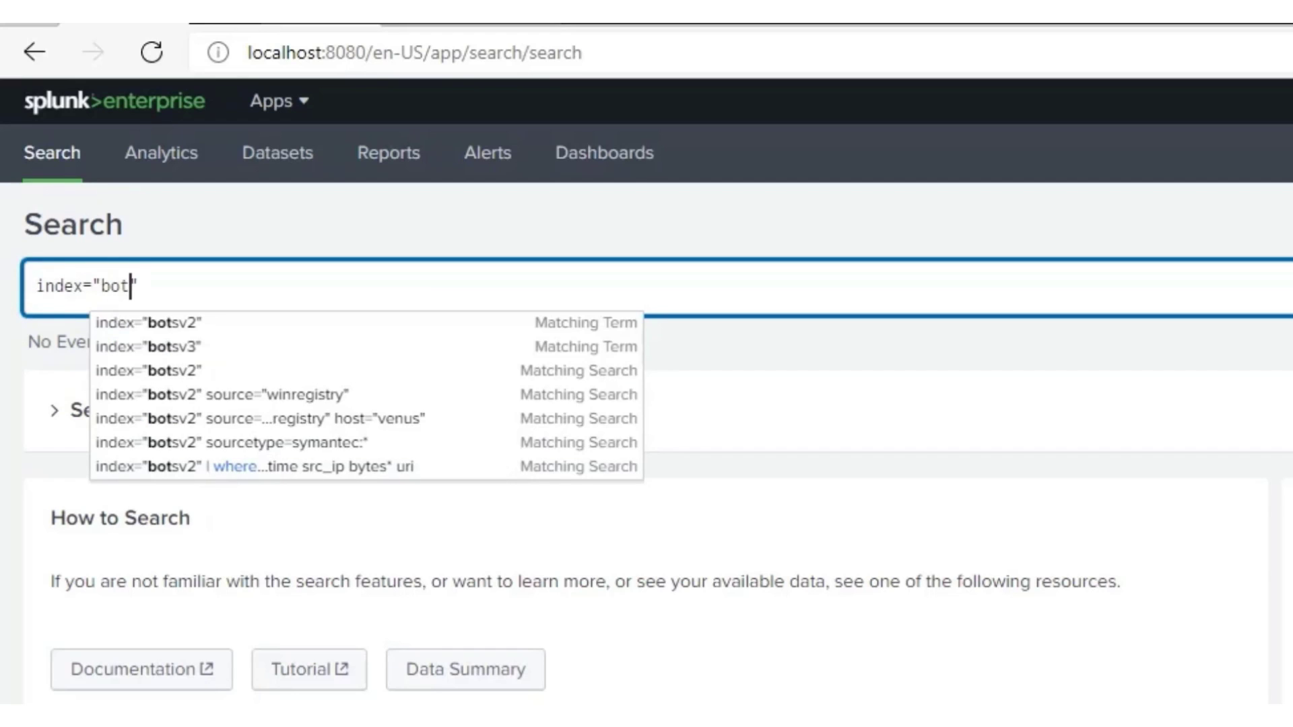
pyautogui.press('Down')
pyautogui.press('Return')
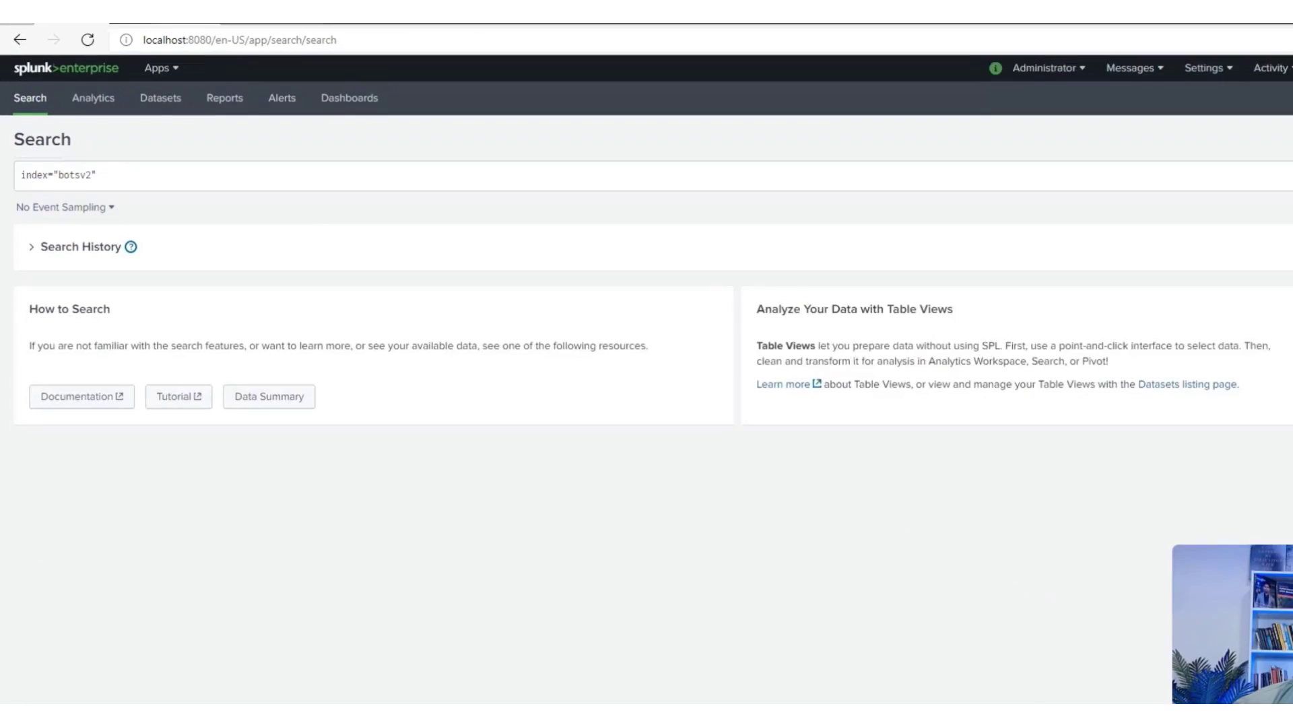
pyautogui.press('Return')
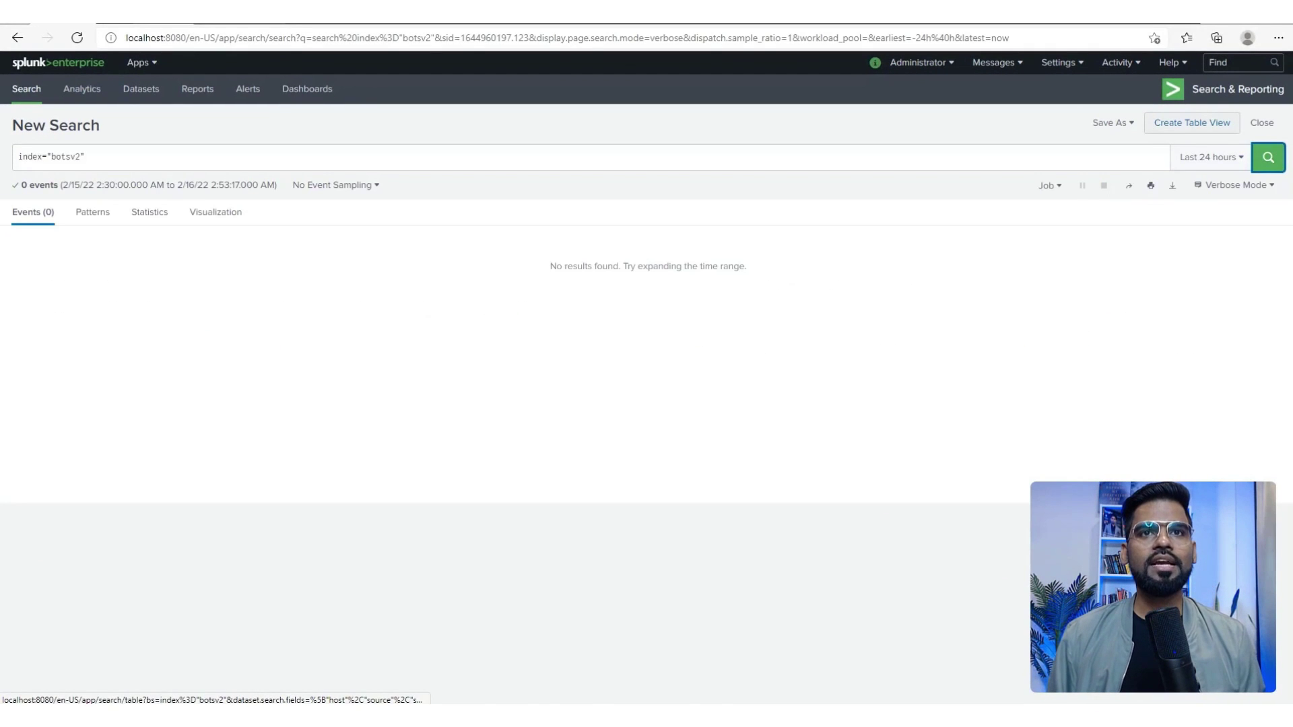
# Open Save As > New Dashboard for the search and dismiss it without saving.
pyautogui.click(1113, 123)
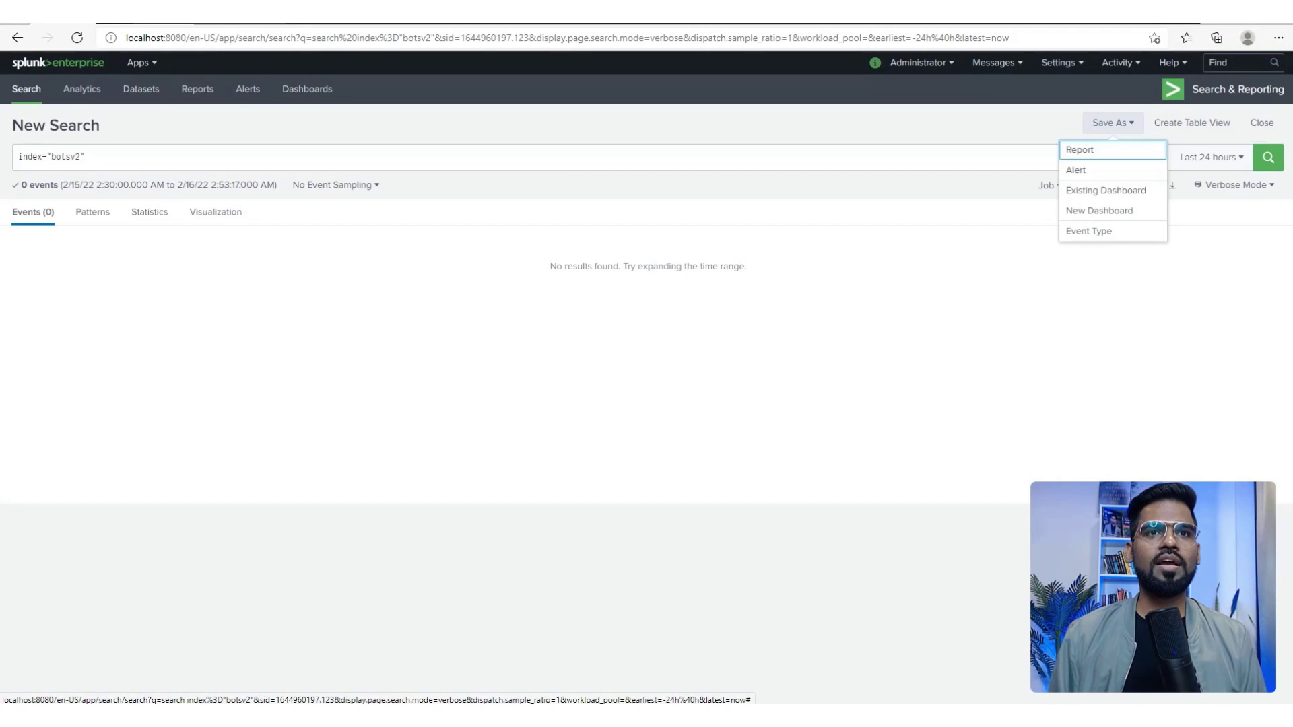
pyautogui.click(1112, 123)
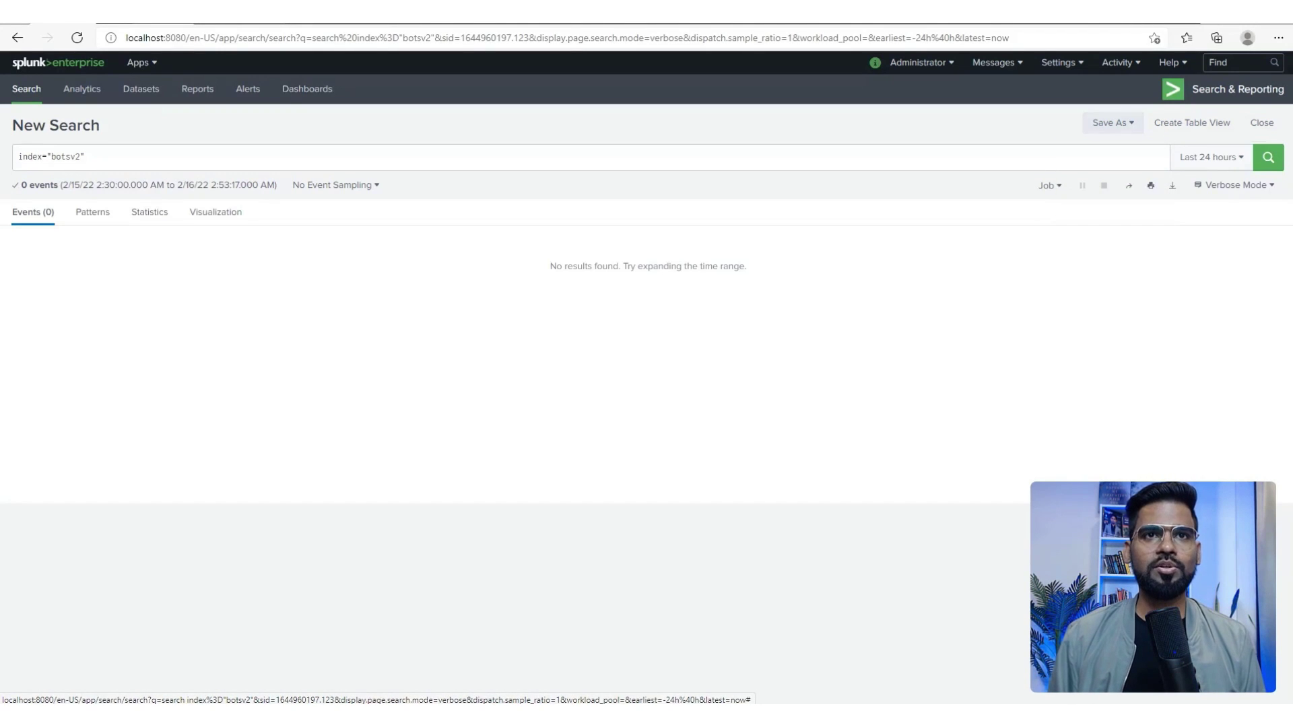
pyautogui.click(1112, 123)
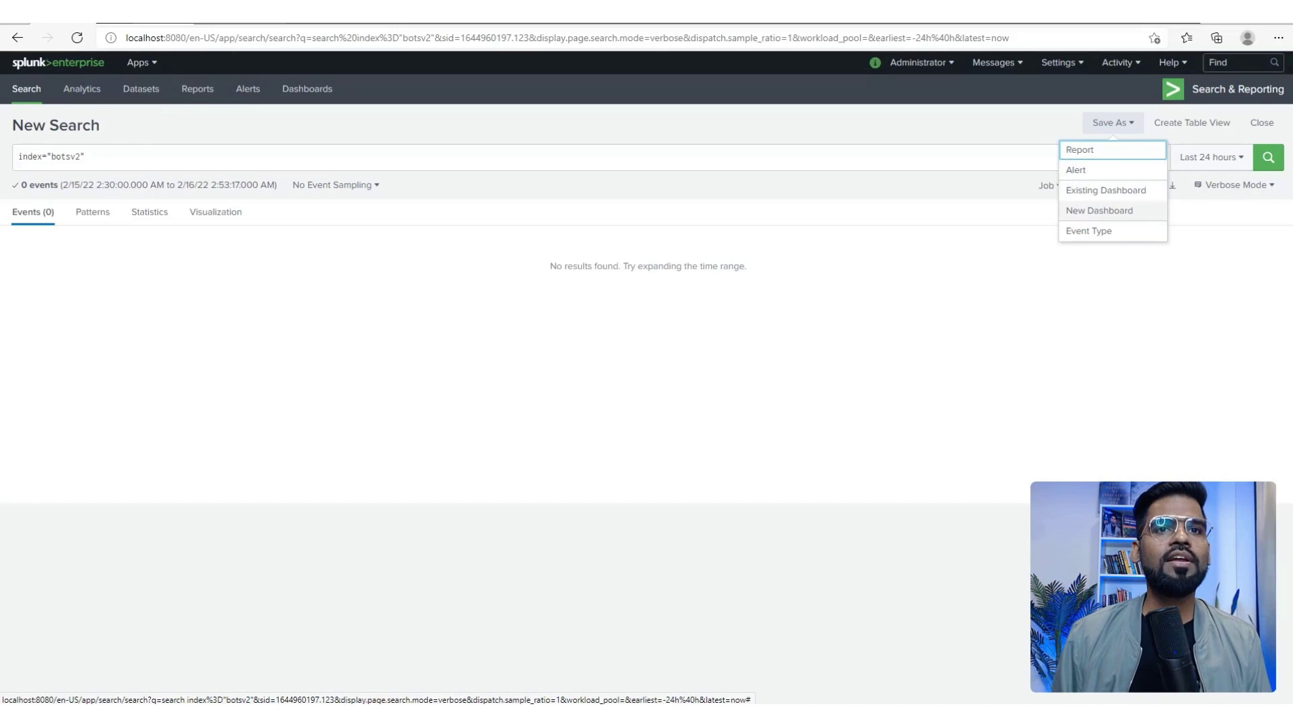
pyautogui.click(1099, 210)
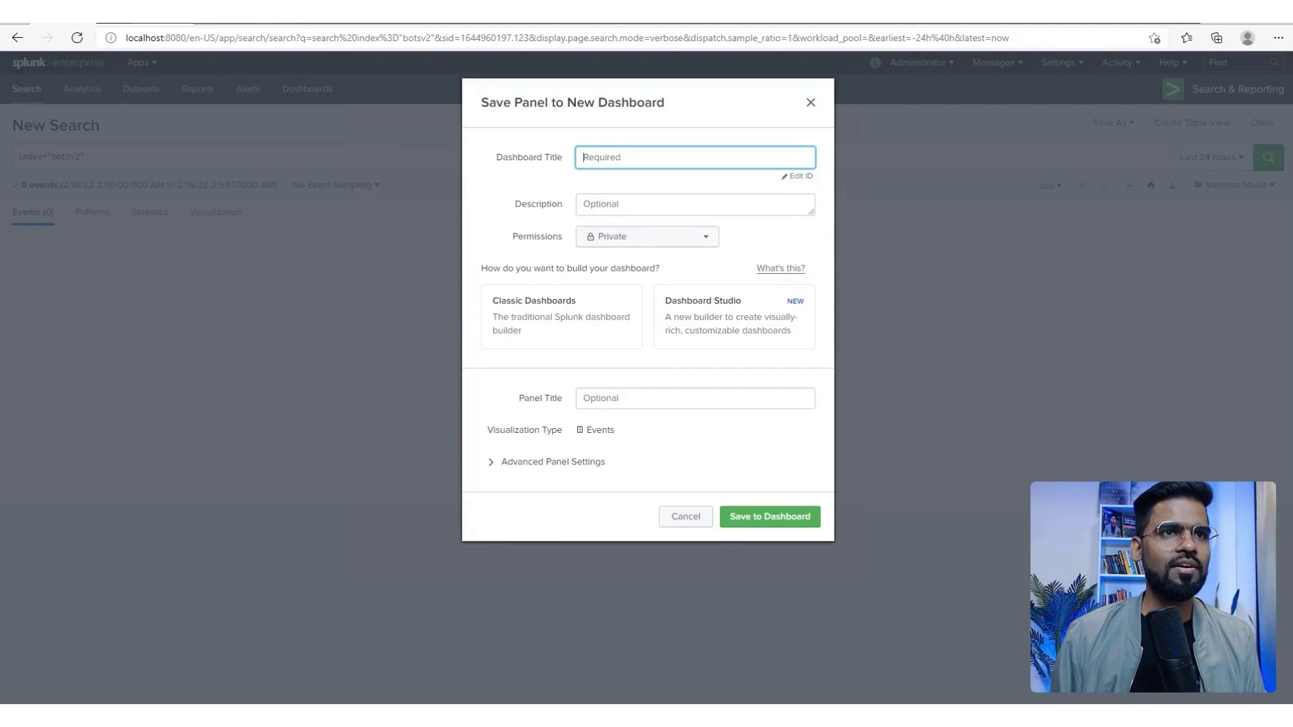
pyautogui.click(811, 102)
# Visit Reports and Dashboards, cancel Create New Dashboard, and return to an empty Search page.
pyautogui.click(197, 89)
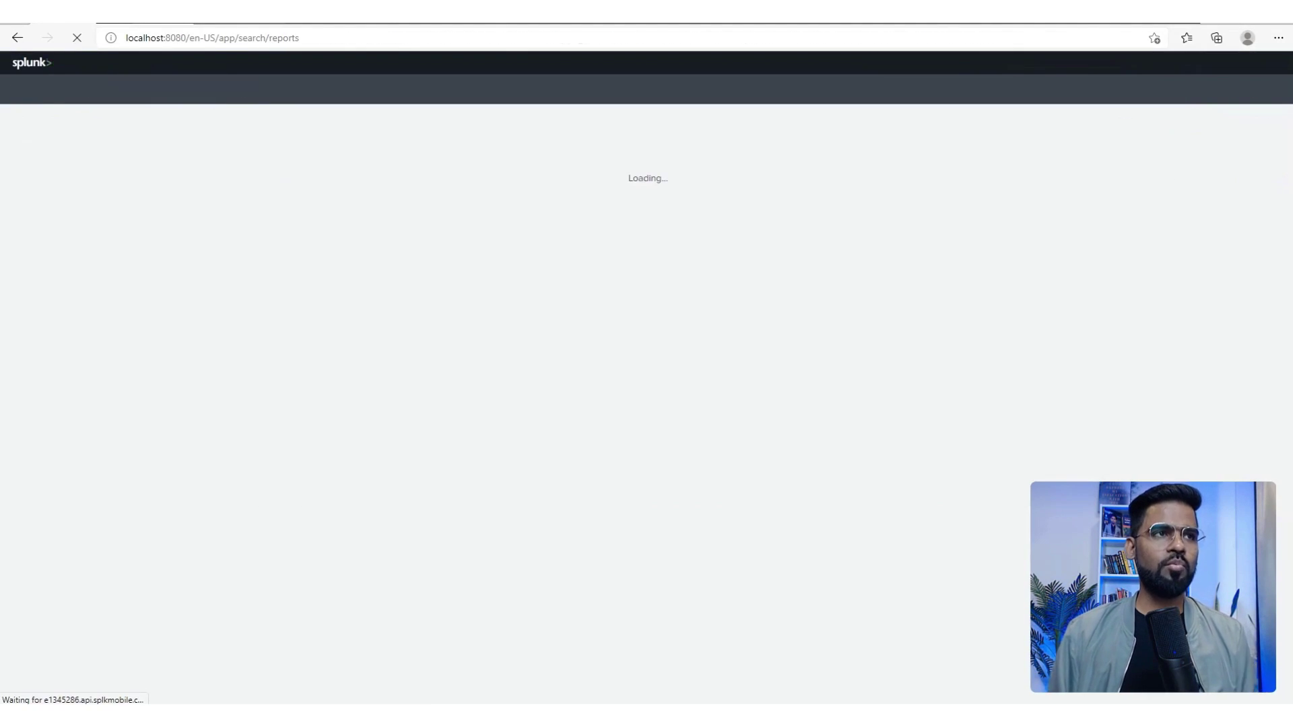
pyautogui.click(308, 88)
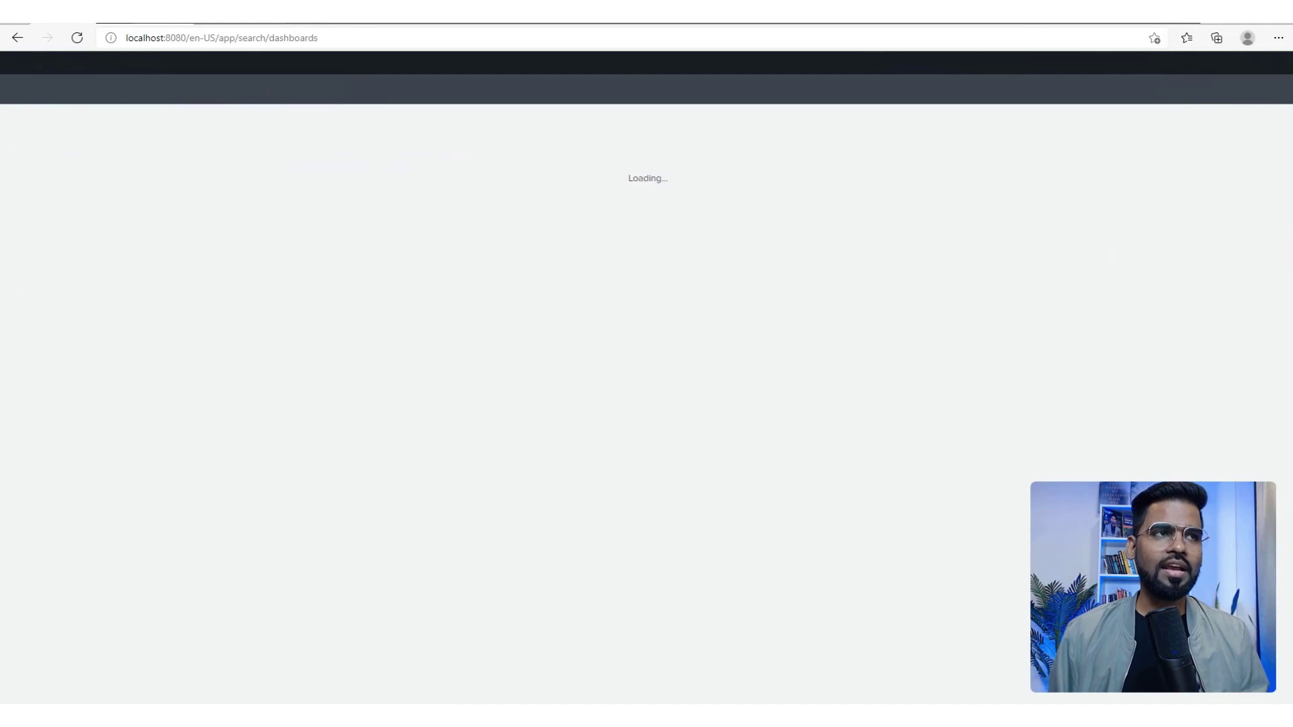
pyautogui.click(1224, 129)
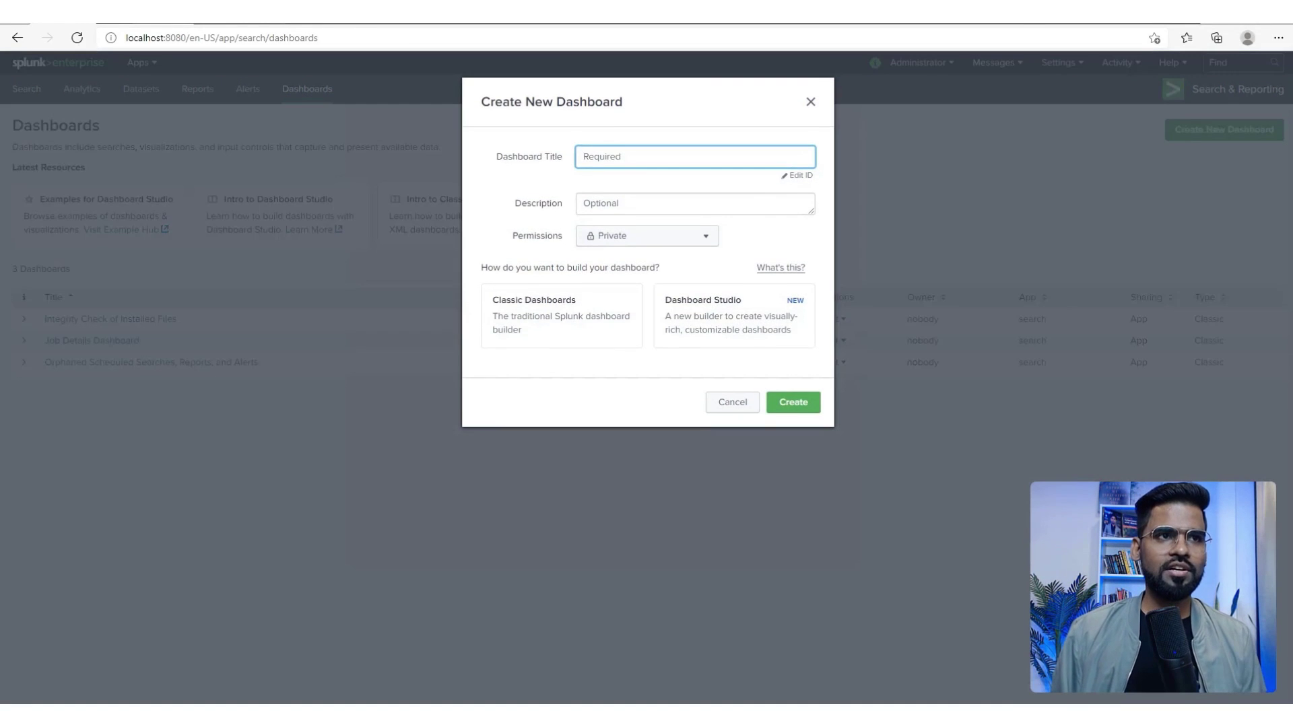
pyautogui.click(811, 103)
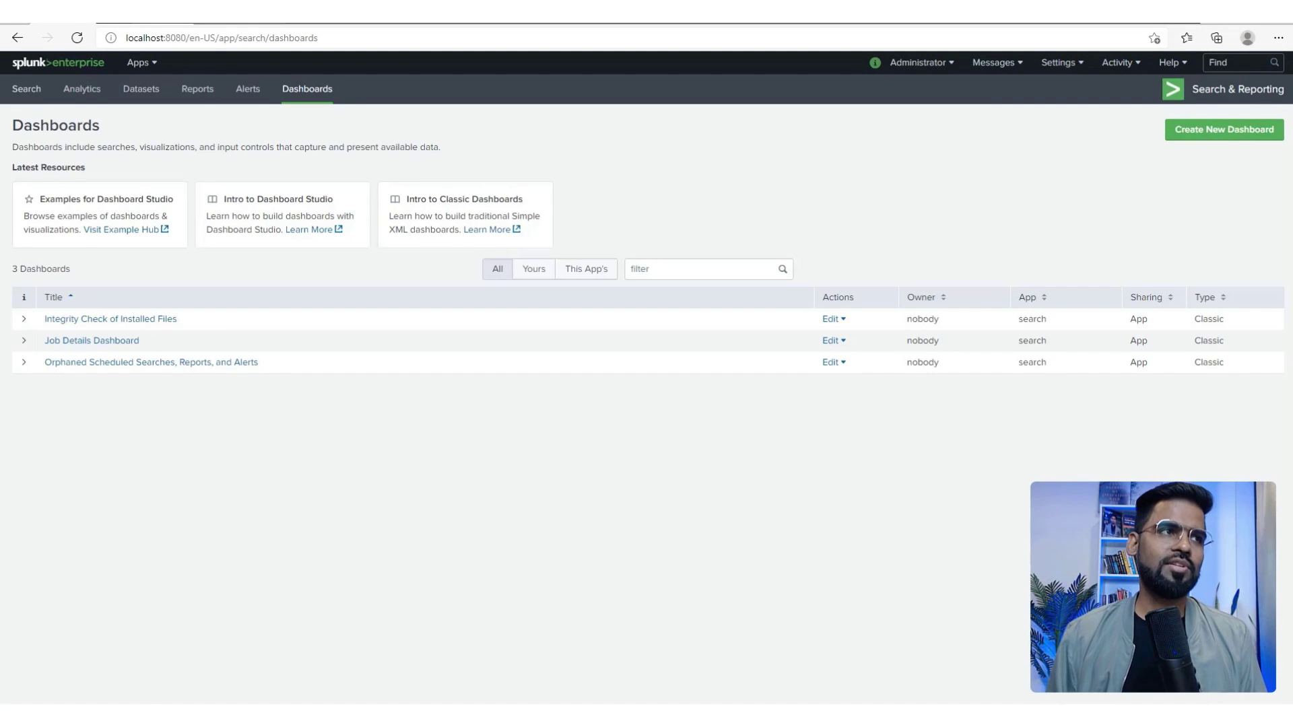
pyautogui.click(26, 89)
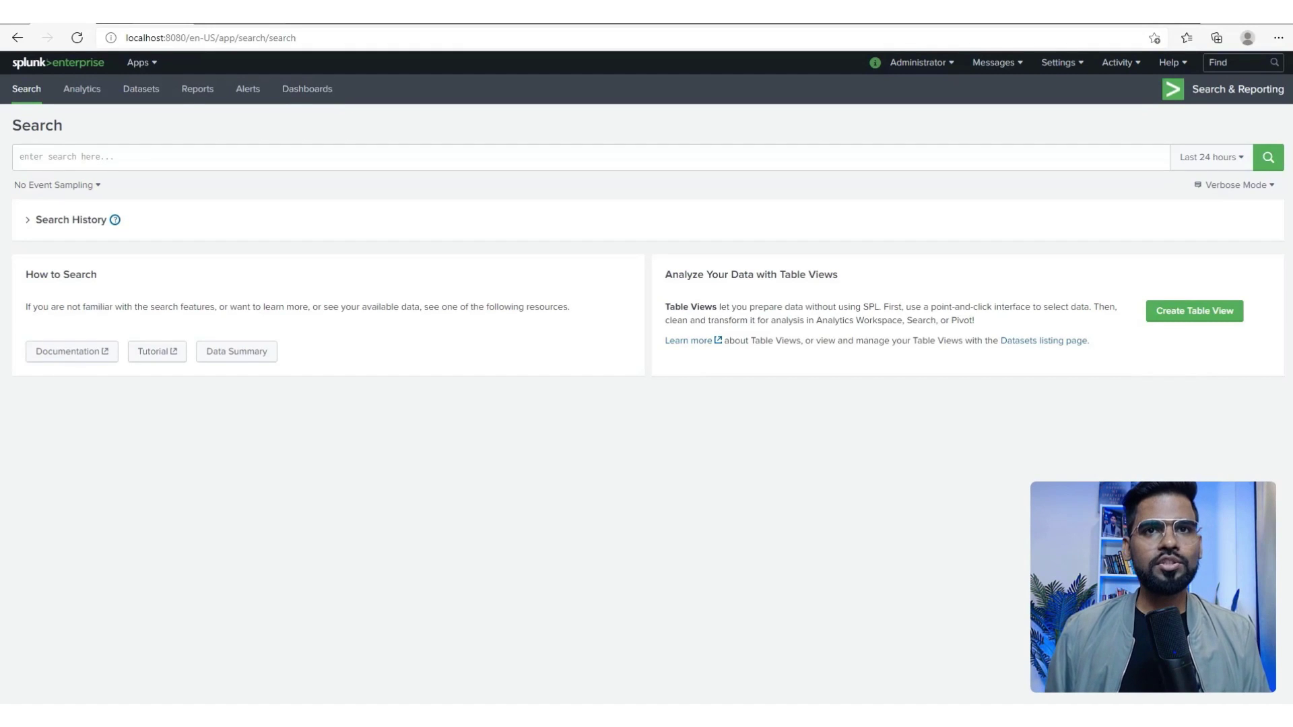
# Set the empty search's time range picker to the All time preset.
pyautogui.click(19, 156)
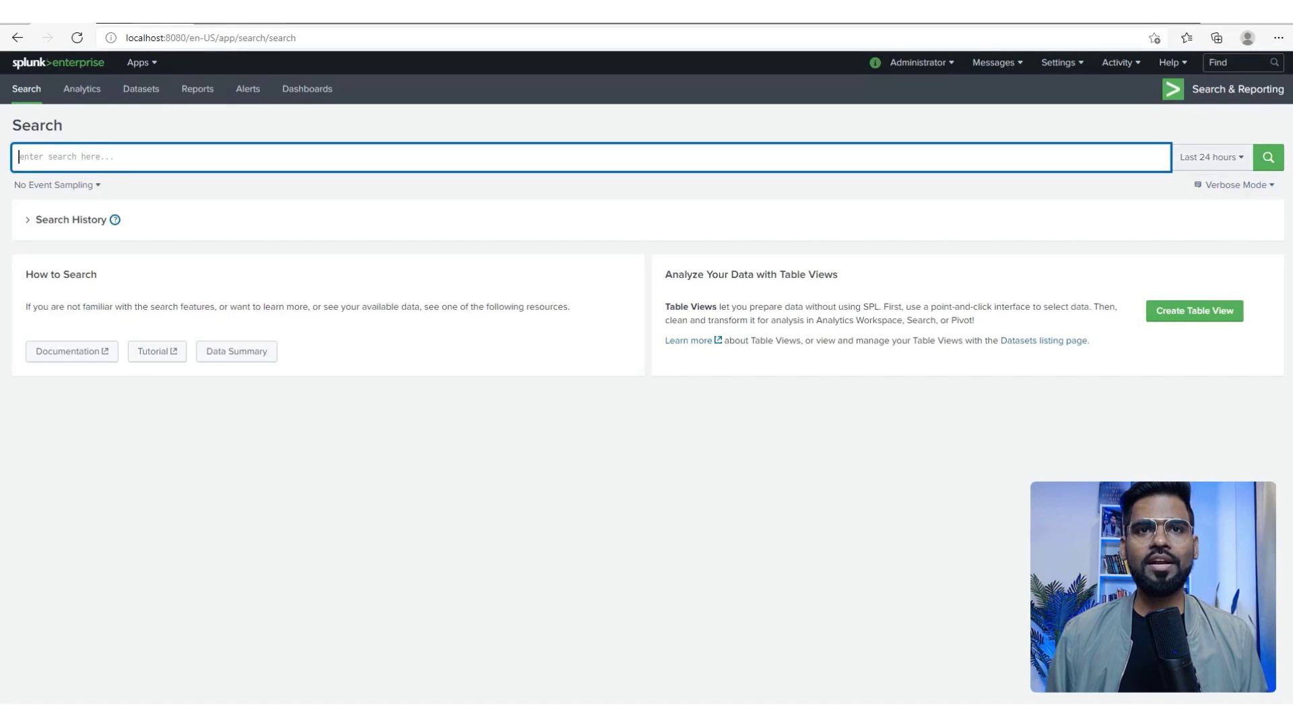
pyautogui.click(1210, 157)
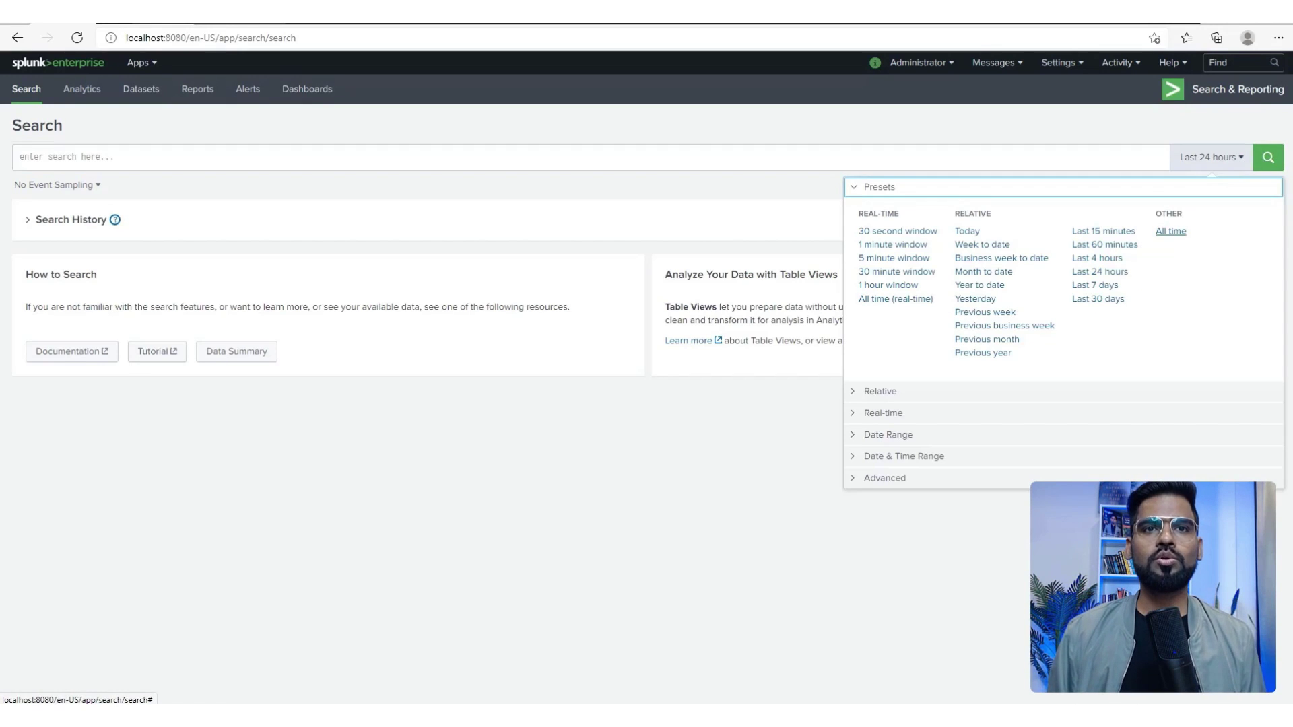
pyautogui.click(1171, 229)
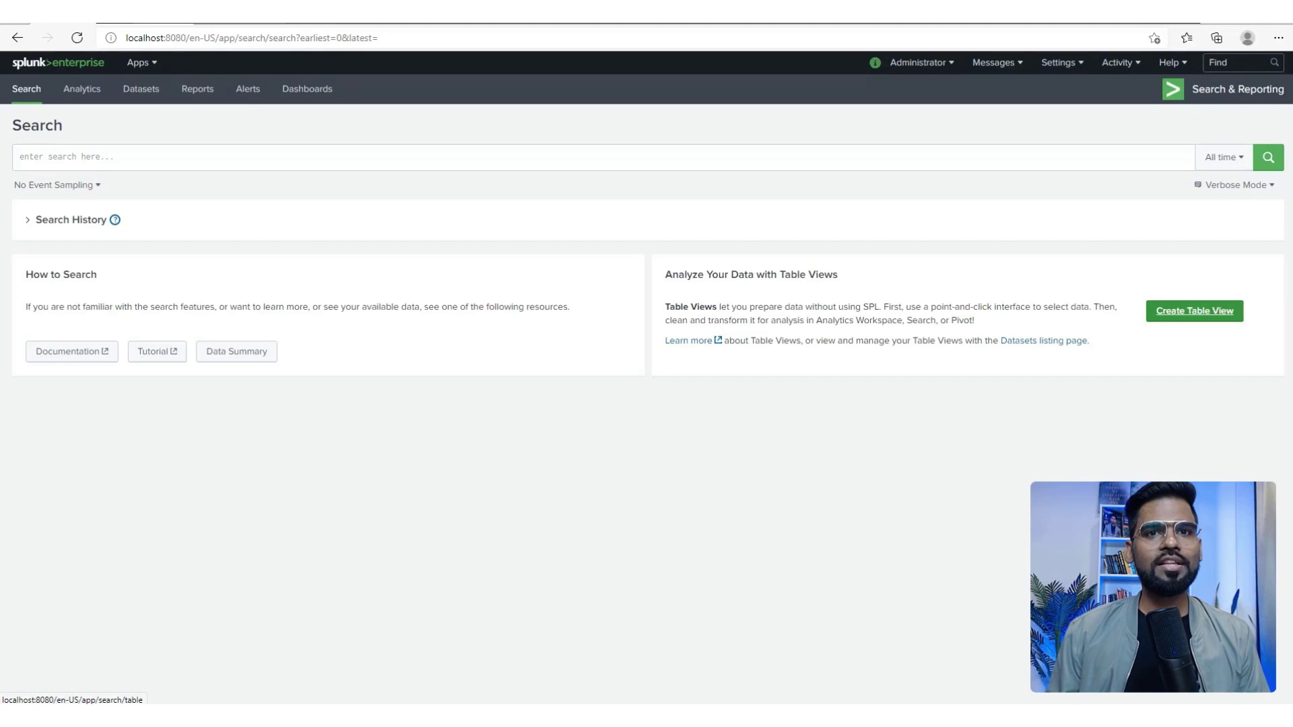
# Create a table view from index botsv2 with all sourcetypes and scroll its 50-event preview.
pyautogui.click(1194, 311)
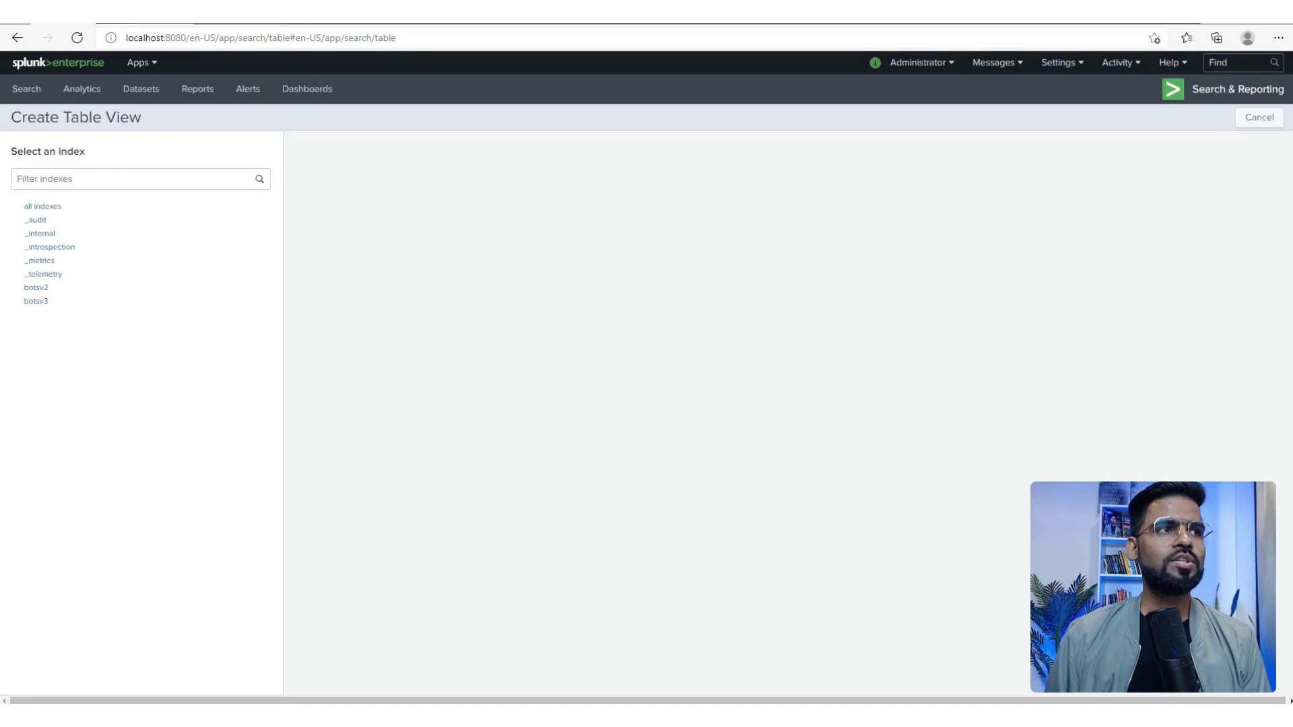
pyautogui.click(36, 301)
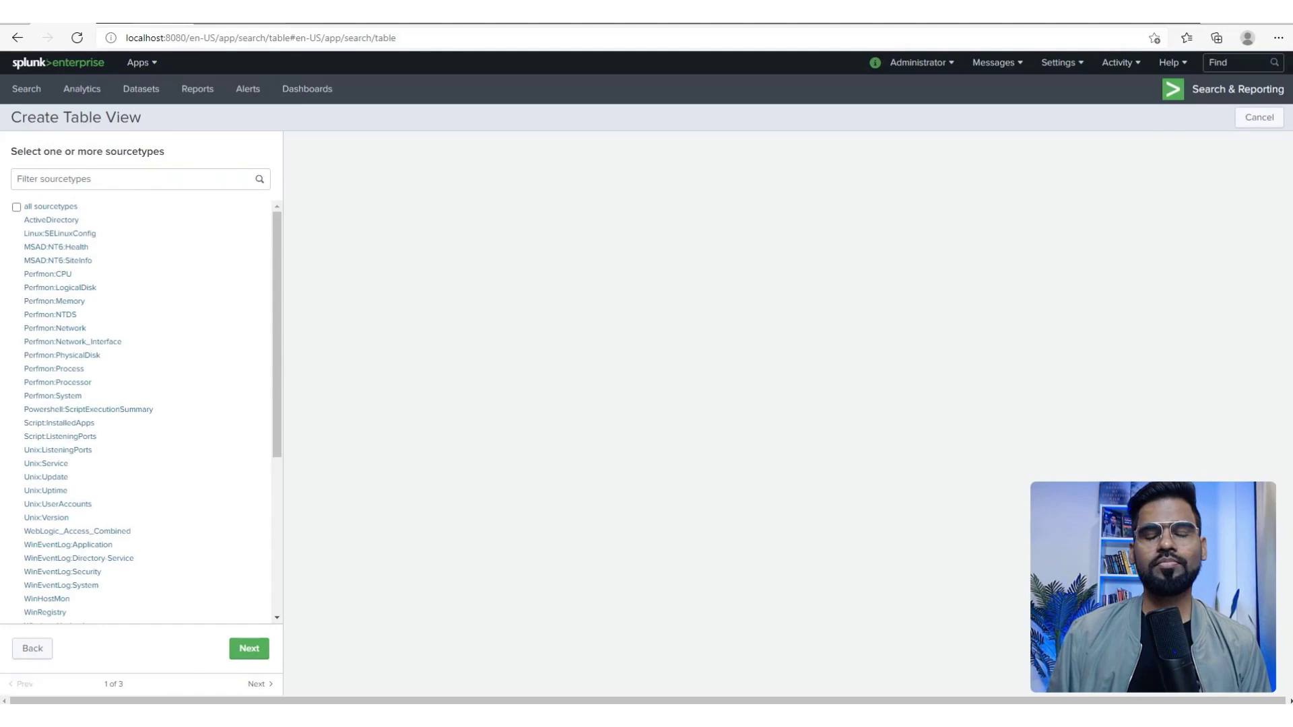
pyautogui.click(16, 207)
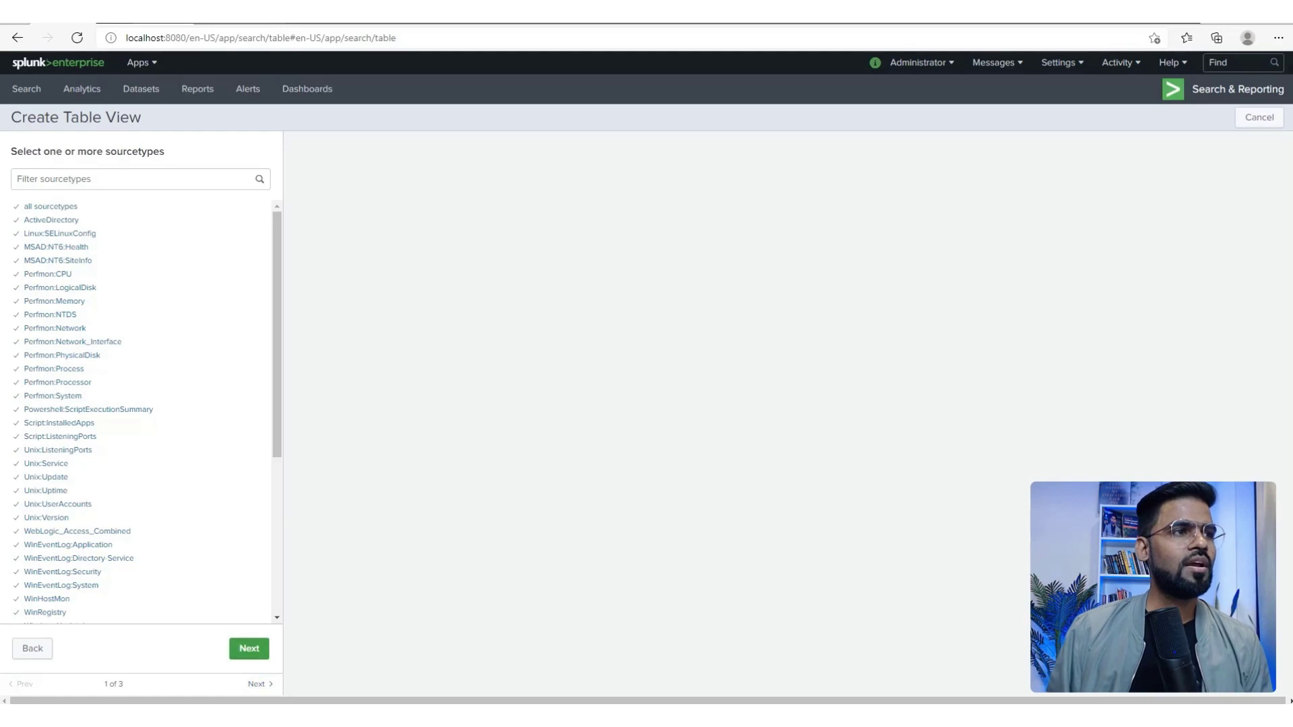
pyautogui.scroll(-2, 142, 410)
pyautogui.scroll(-3, 141, 411)
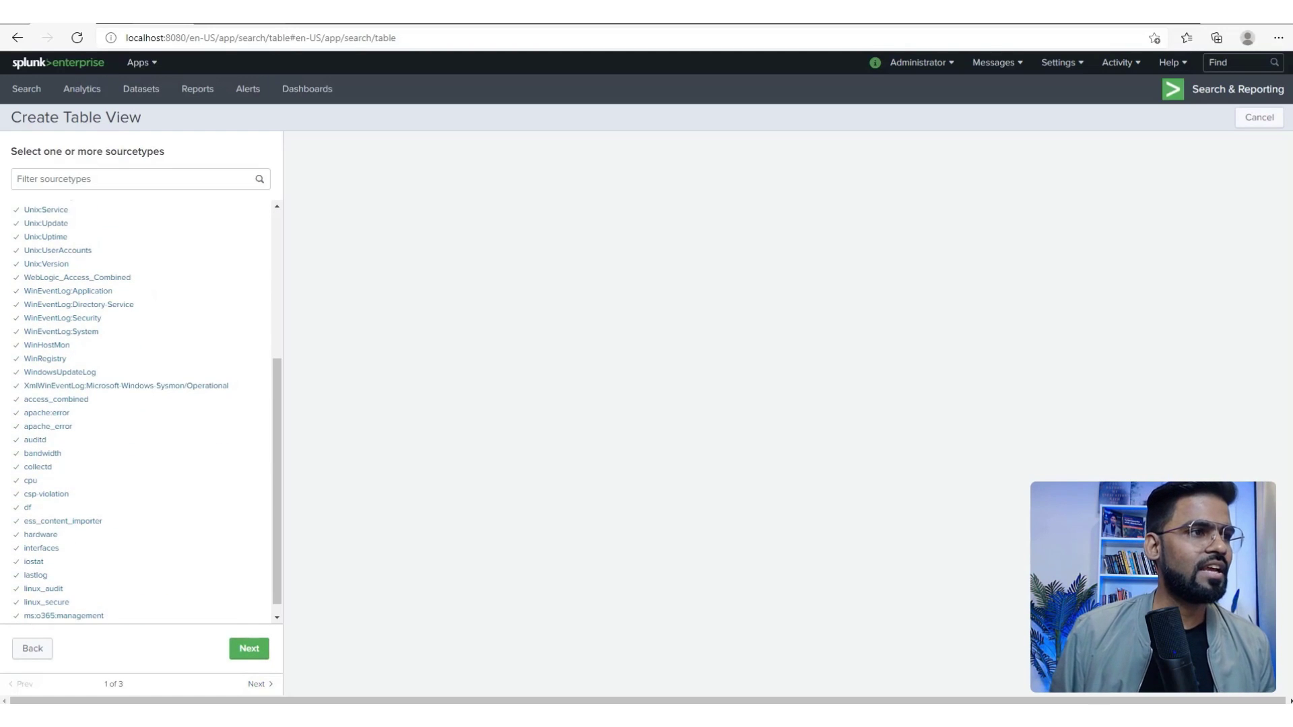
pyautogui.scroll(-1, 141, 411)
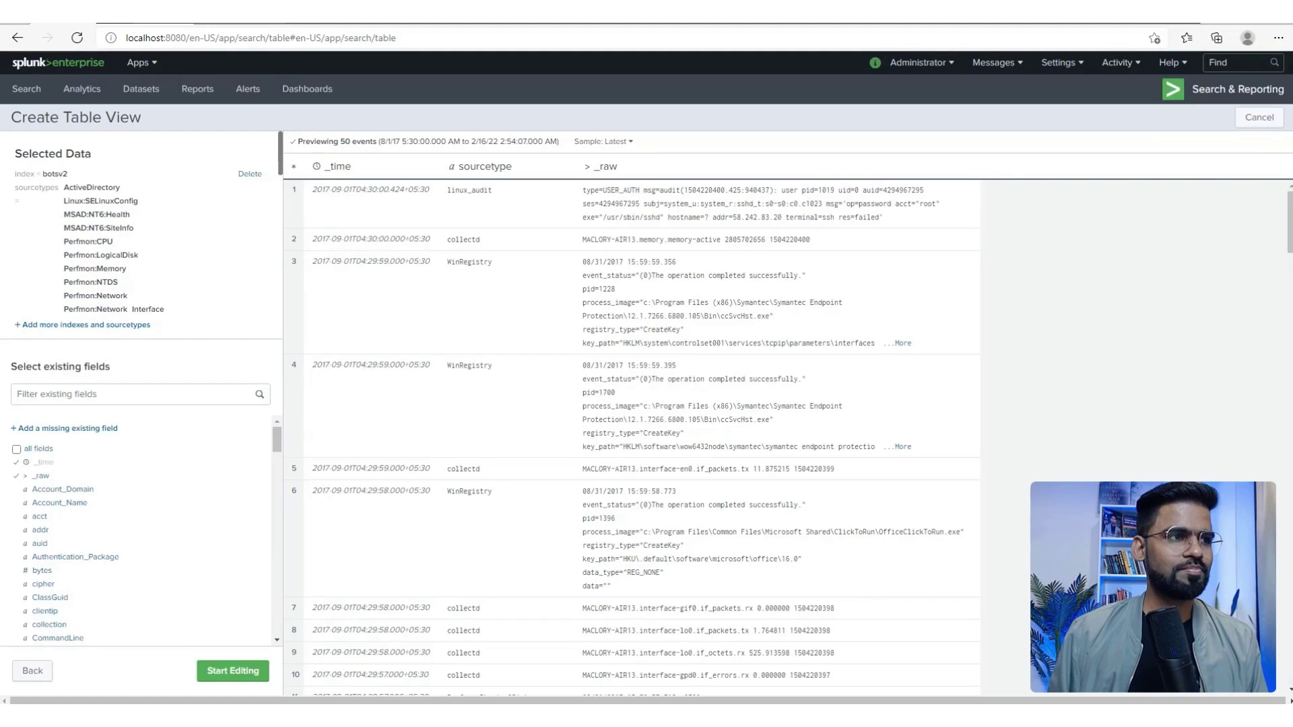
pyautogui.scroll(-2, 633, 437)
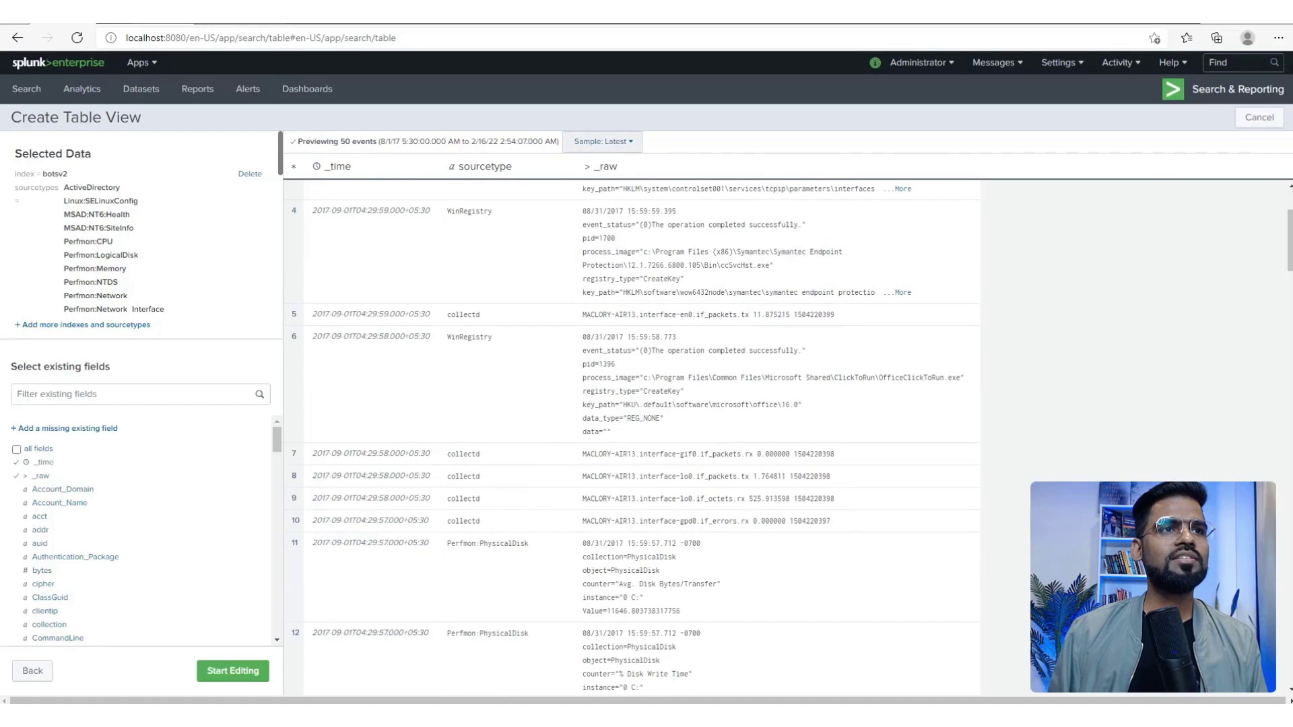
# Open the botsv2 table view in the editor, glance at Sort and Filter, and turn on Summary.
pyautogui.click(232, 670)
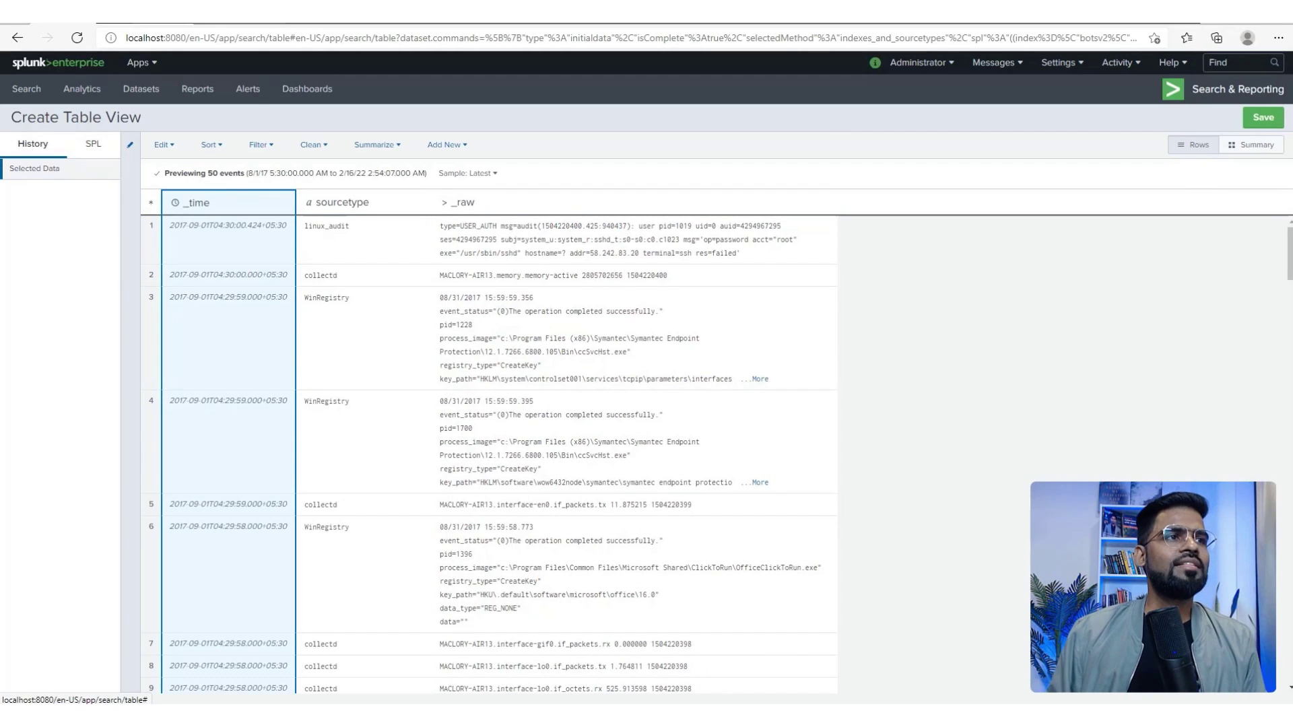
pyautogui.click(212, 144)
pyautogui.click(259, 145)
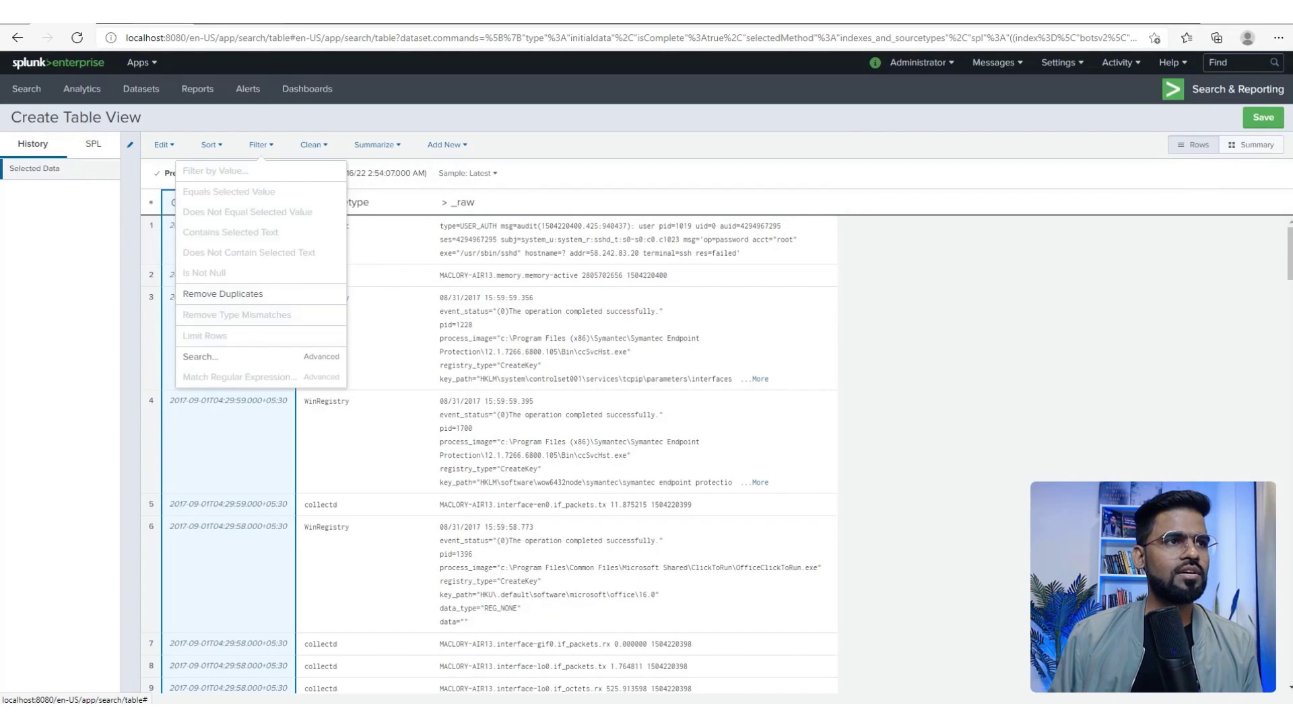
pyautogui.press('Escape')
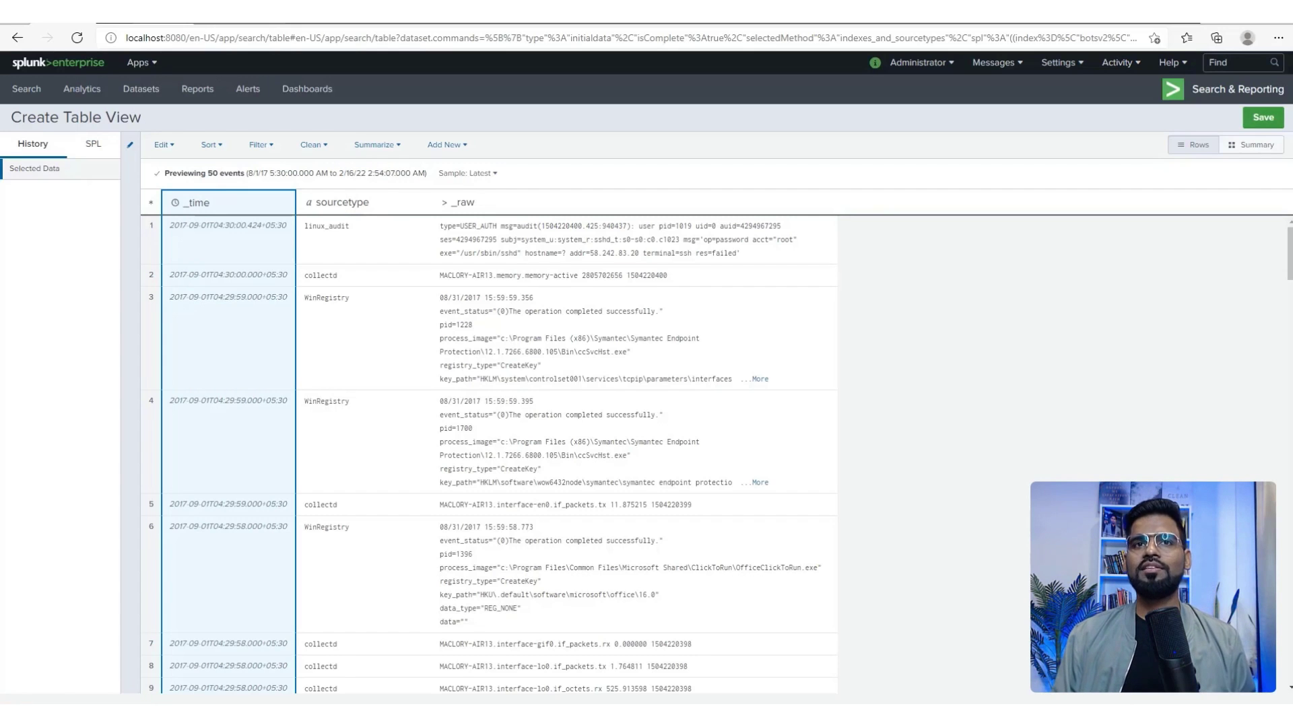
pyautogui.click(1250, 144)
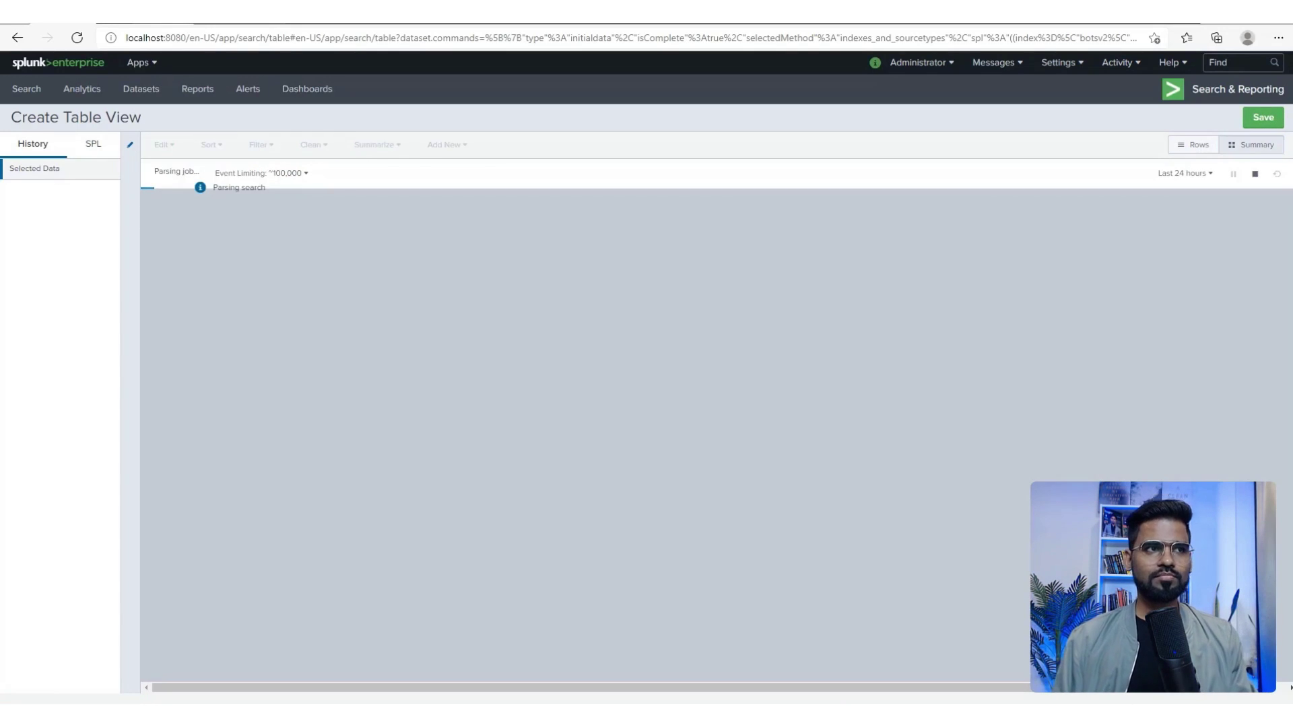